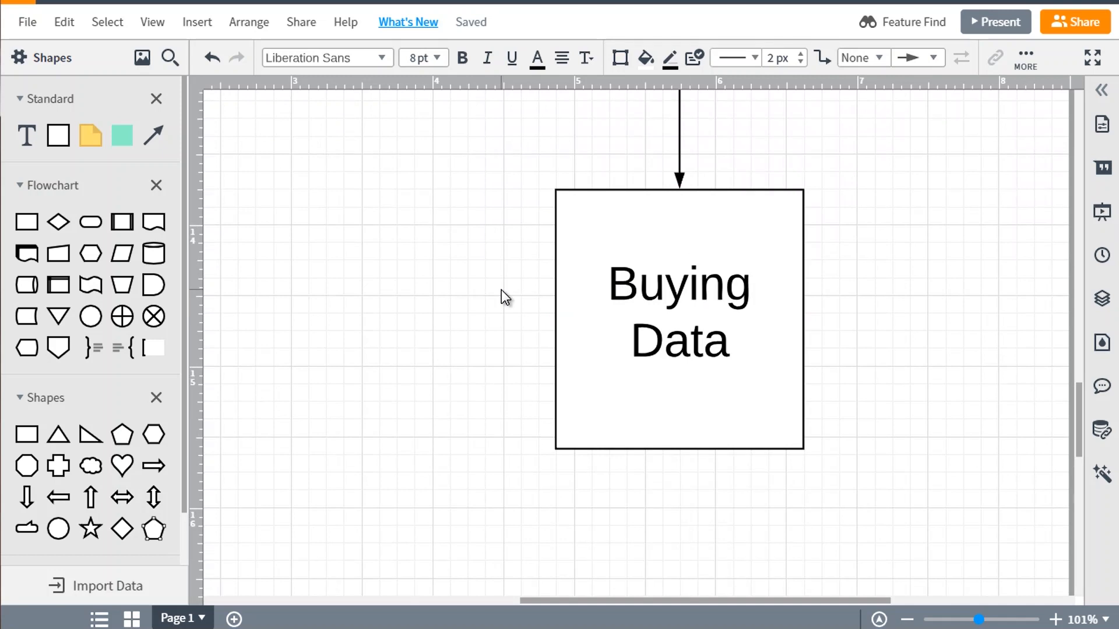
Step: Review the flowchart from the Buying Data box back to the Past Sales and Demographics boxes, including the audience question boxes and Run Ads
{"action": "scroll", "coordinate": [500, 297], "scroll_direction": "up", "scroll_amount": 15}
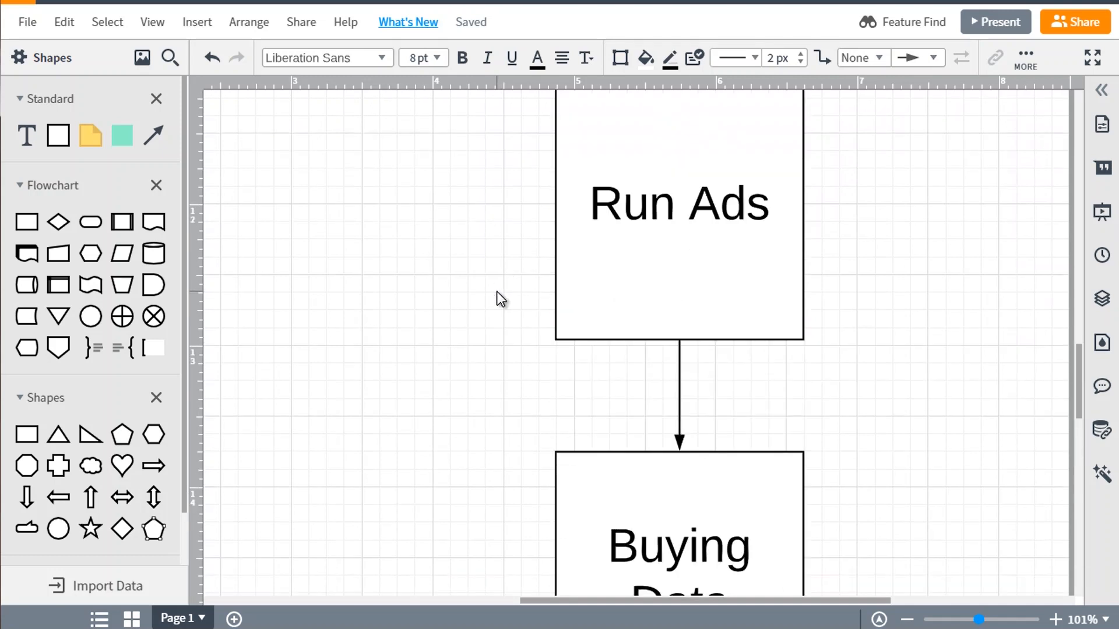
{"action": "scroll", "coordinate": [612, 257], "scroll_direction": "up", "scroll_amount": 8}
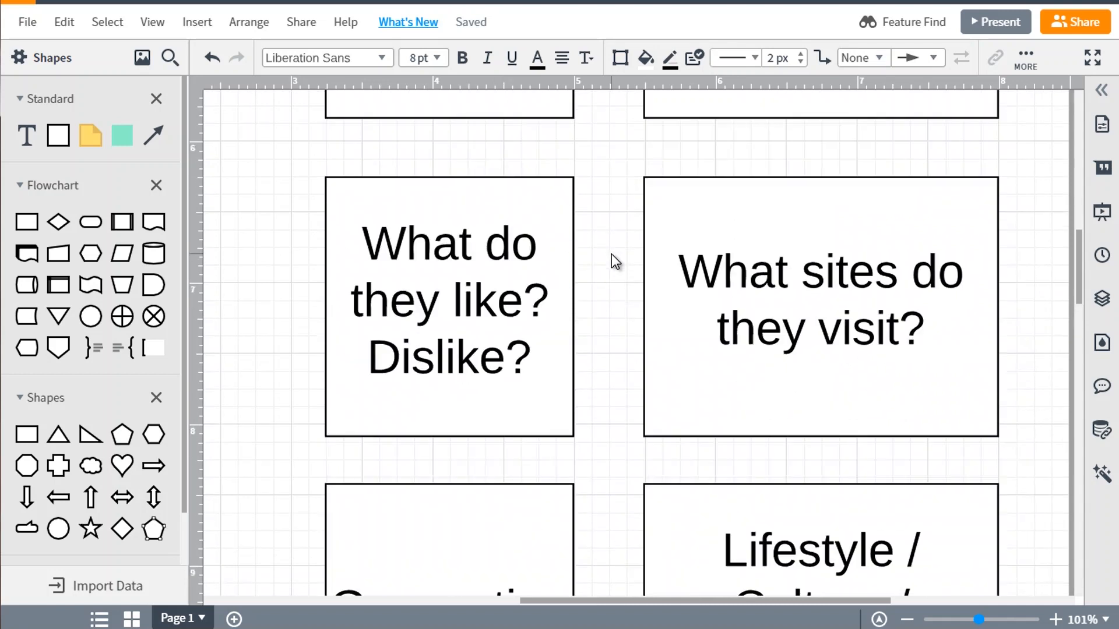
{"action": "scroll", "coordinate": [612, 269], "scroll_direction": "up", "scroll_amount": 5}
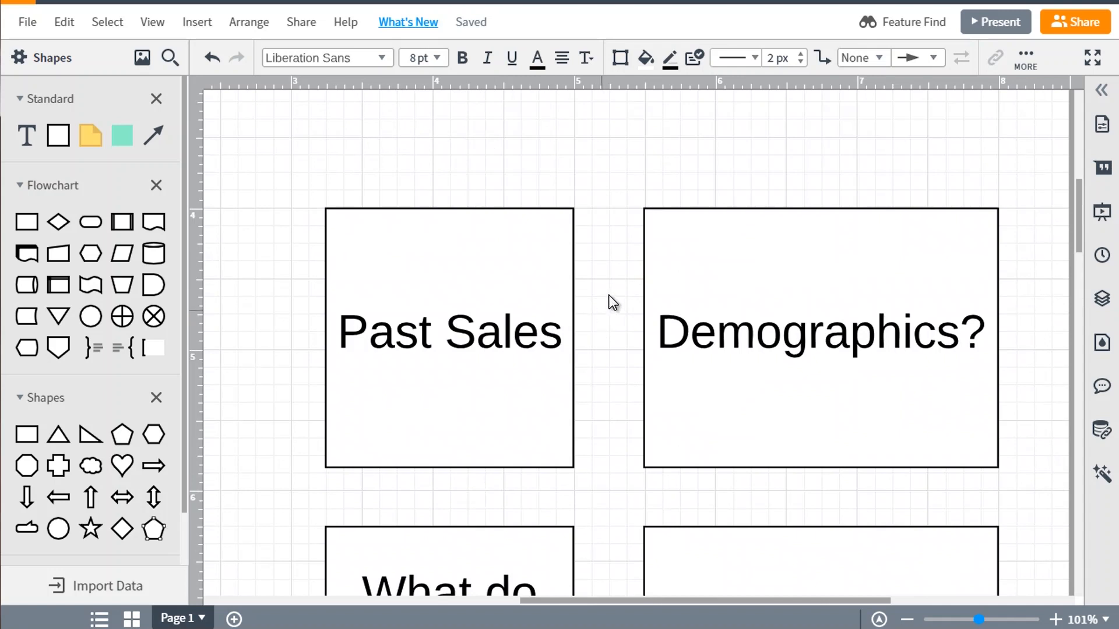
{"action": "scroll", "coordinate": [608, 305], "scroll_direction": "down", "scroll_amount": 20}
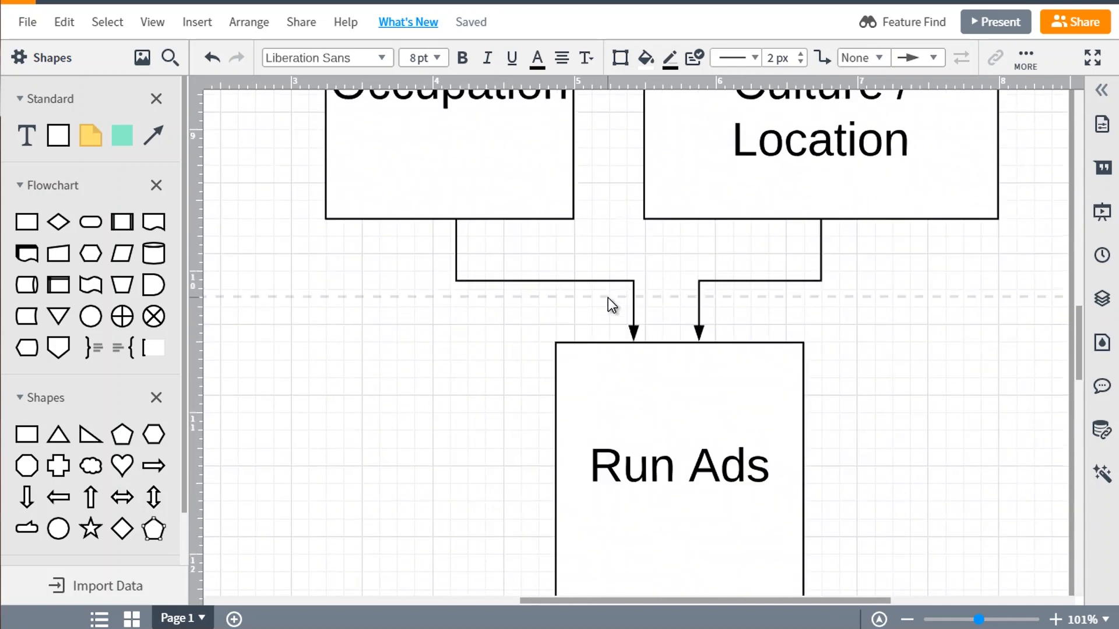
{"action": "scroll", "coordinate": [665, 254], "scroll_direction": "up", "scroll_amount": 3}
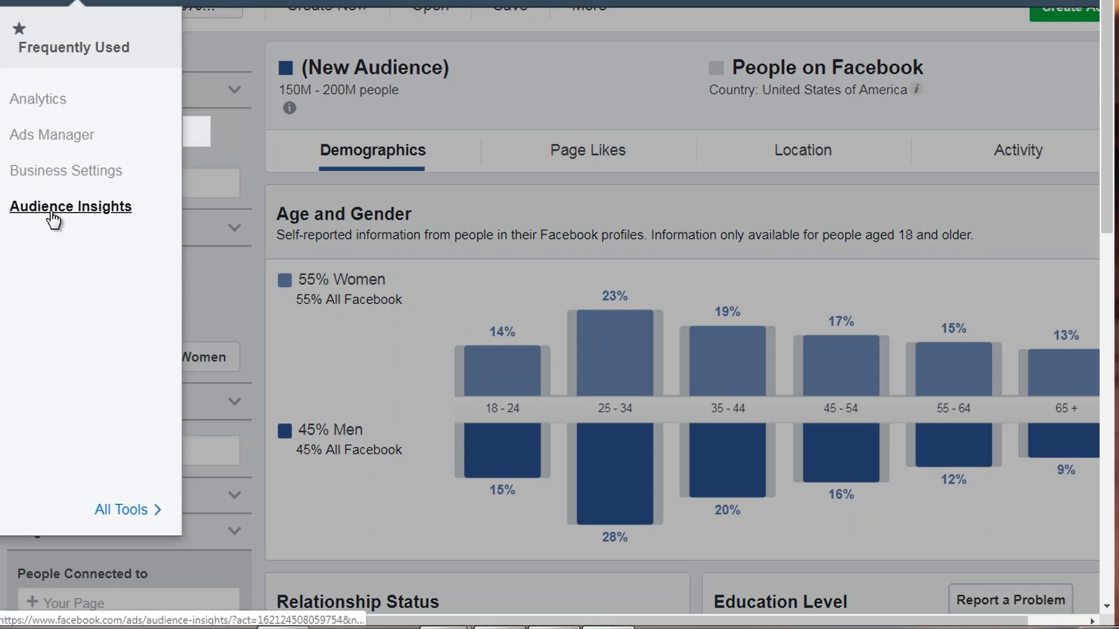
Step: Switch to Facebook Audience Insights, close its tools menu, and look over the audience filters and demographics charts
{"action": "left_click", "coordinate": [281, 220]}
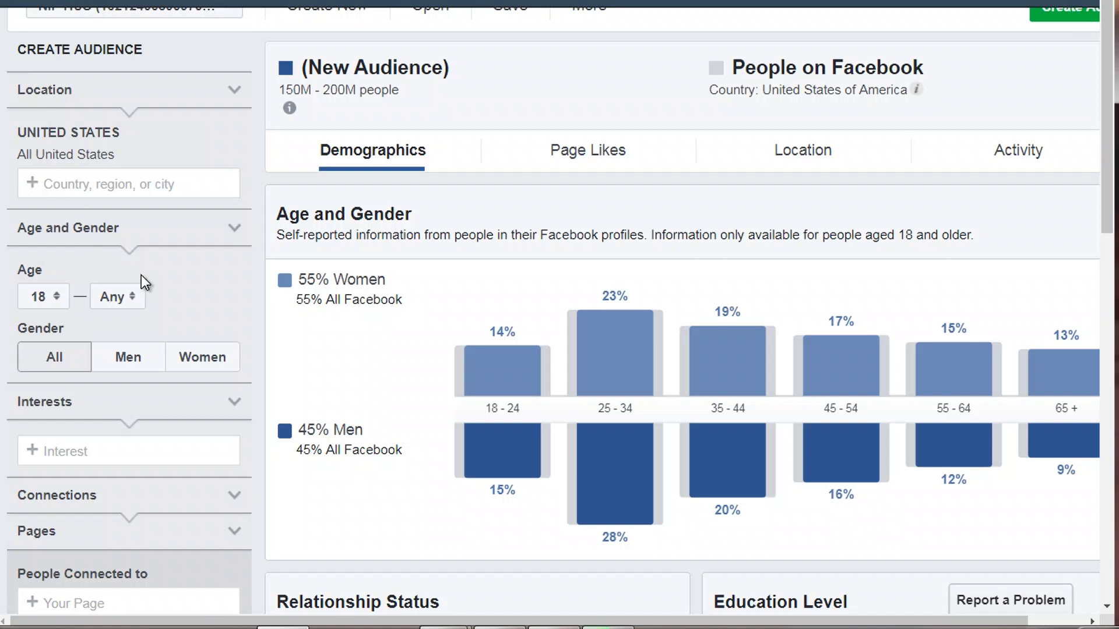
{"action": "scroll", "coordinate": [144, 283], "scroll_direction": "down", "scroll_amount": 5}
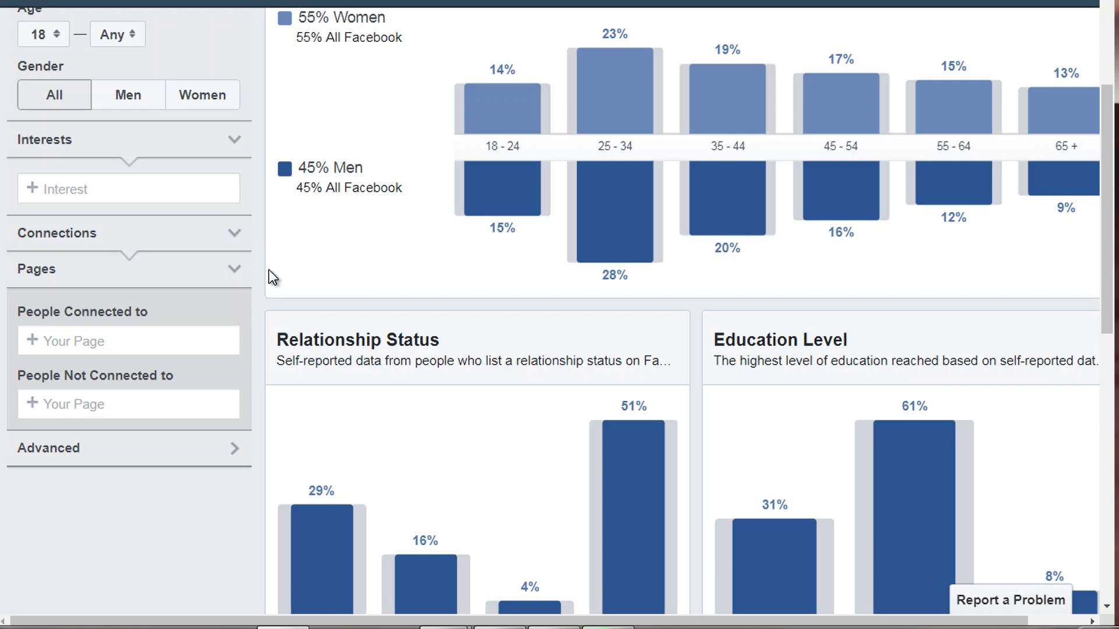
{"action": "scroll", "coordinate": [268, 270], "scroll_direction": "up", "scroll_amount": 2}
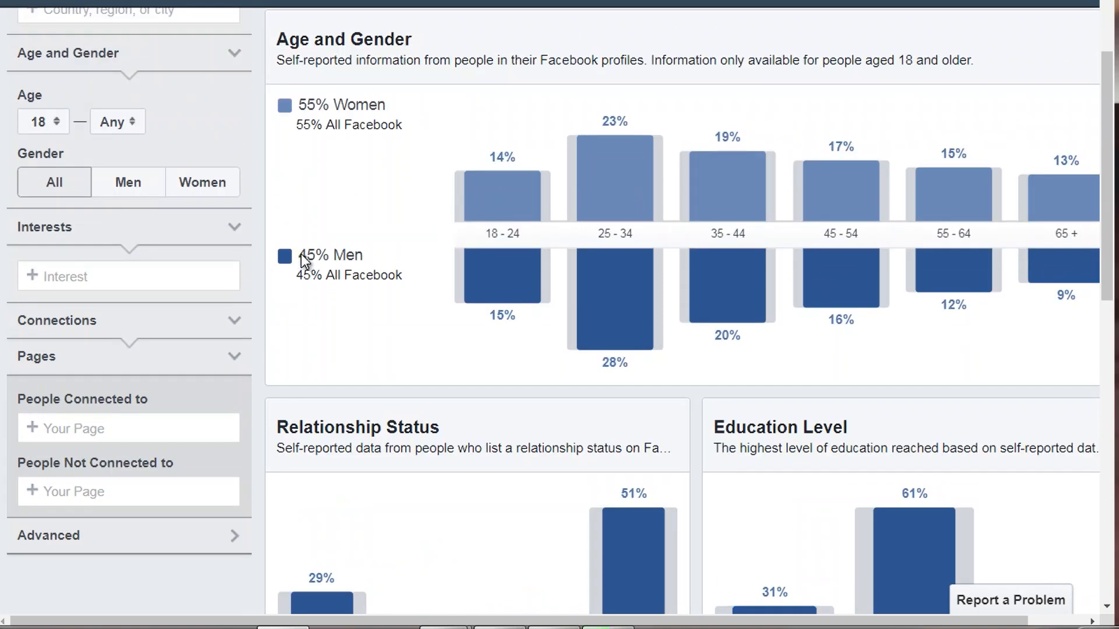
{"action": "left_click_drag", "start_coordinate": [1107, 90], "coordinate": [1104, 51]}
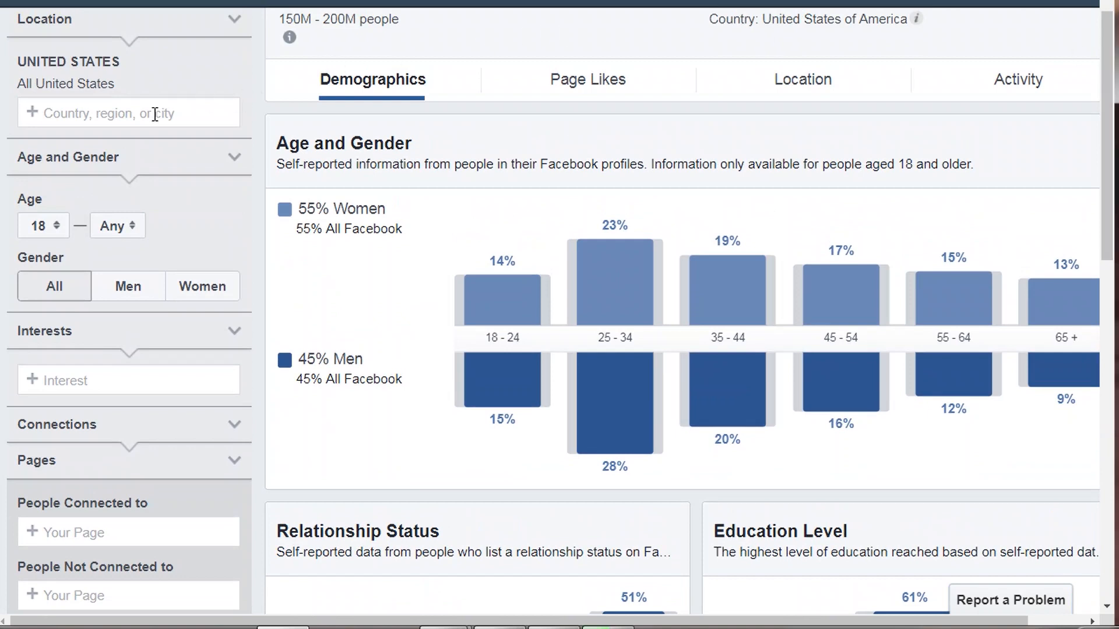
Step: Remove United States from the audience location, search for australia instead, and dismiss the audience size notice
{"action": "mouse_move", "coordinate": [54, 75]}
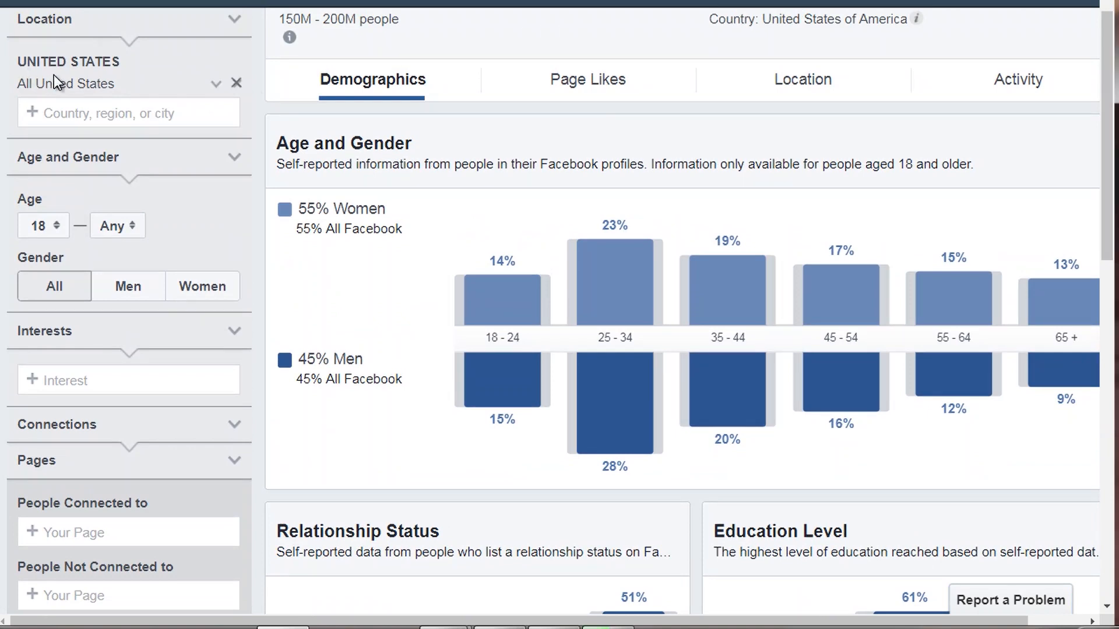
{"action": "left_click", "coordinate": [236, 88]}
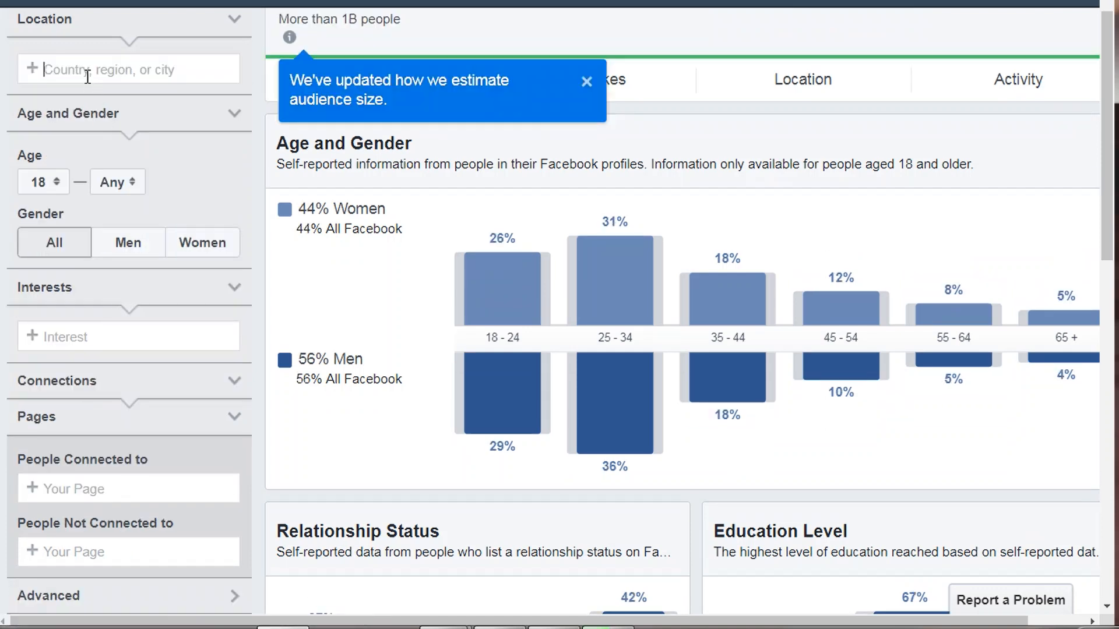
{"action": "type", "text": "australia"}
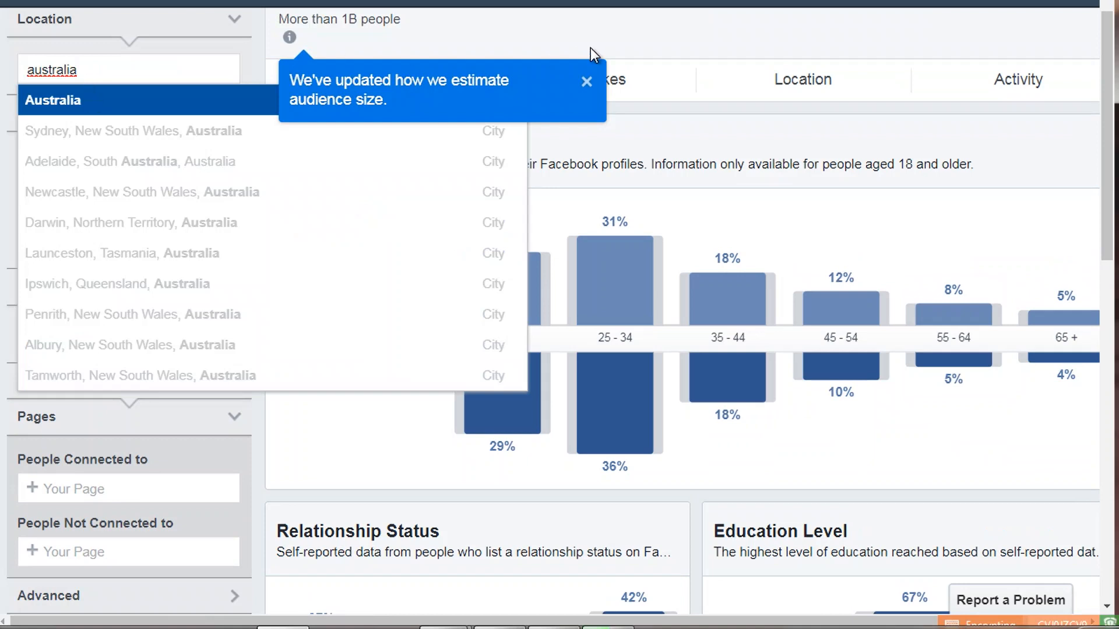
{"action": "left_click", "coordinate": [587, 82]}
Step: Replace the australia search text with united states and choose the country United States as the audience location
{"action": "left_click_drag", "start_coordinate": [94, 66], "coordinate": [2, 72]}
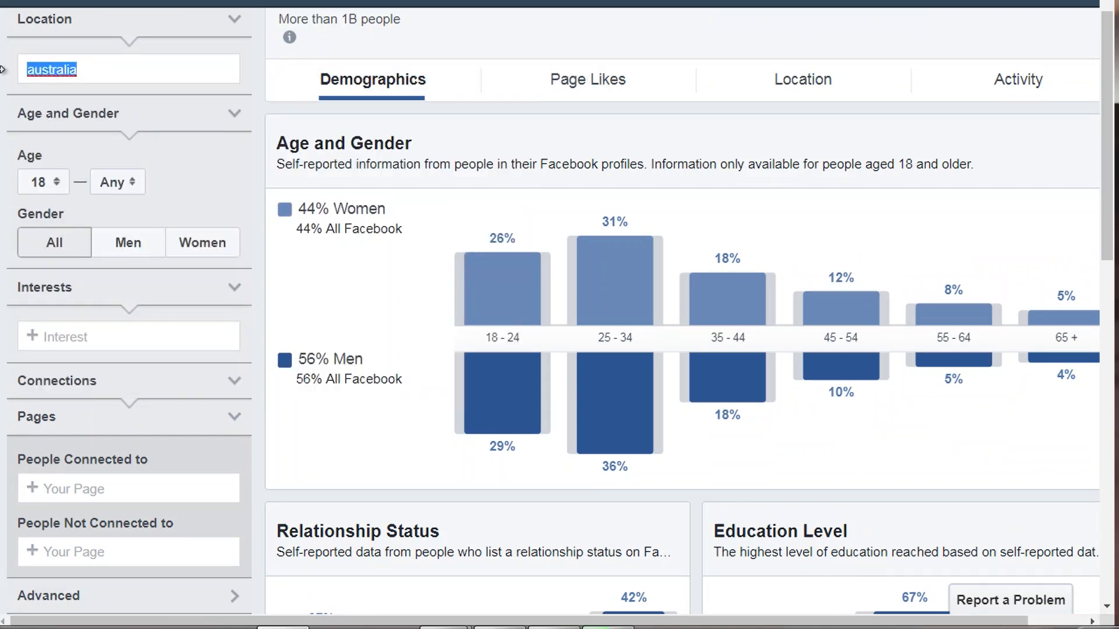
{"action": "type", "text": "united states"}
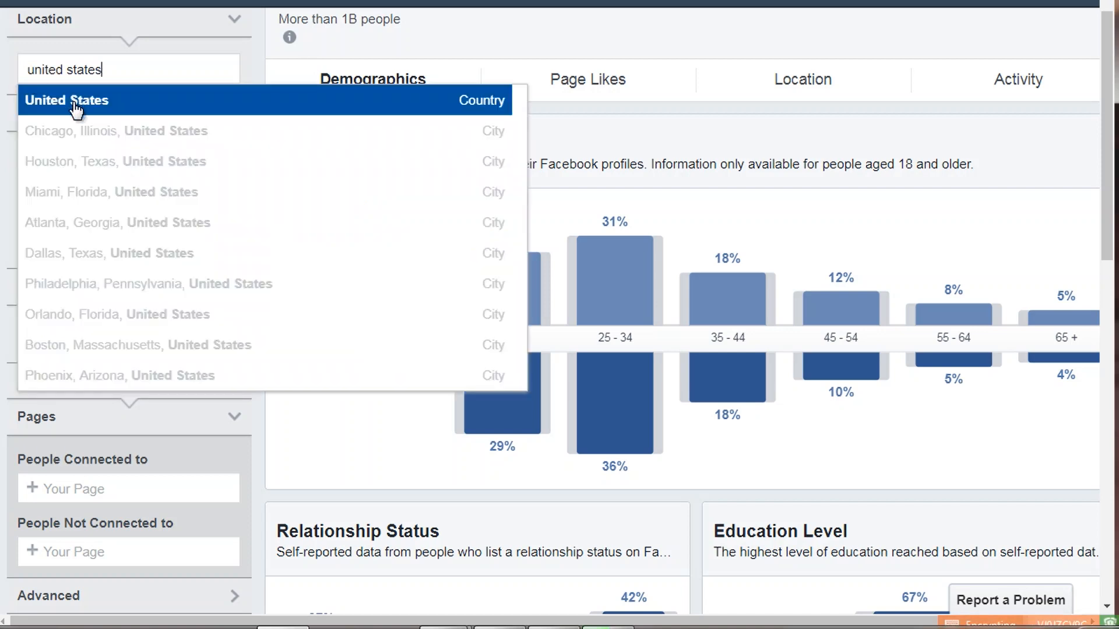
{"action": "left_click", "coordinate": [76, 100]}
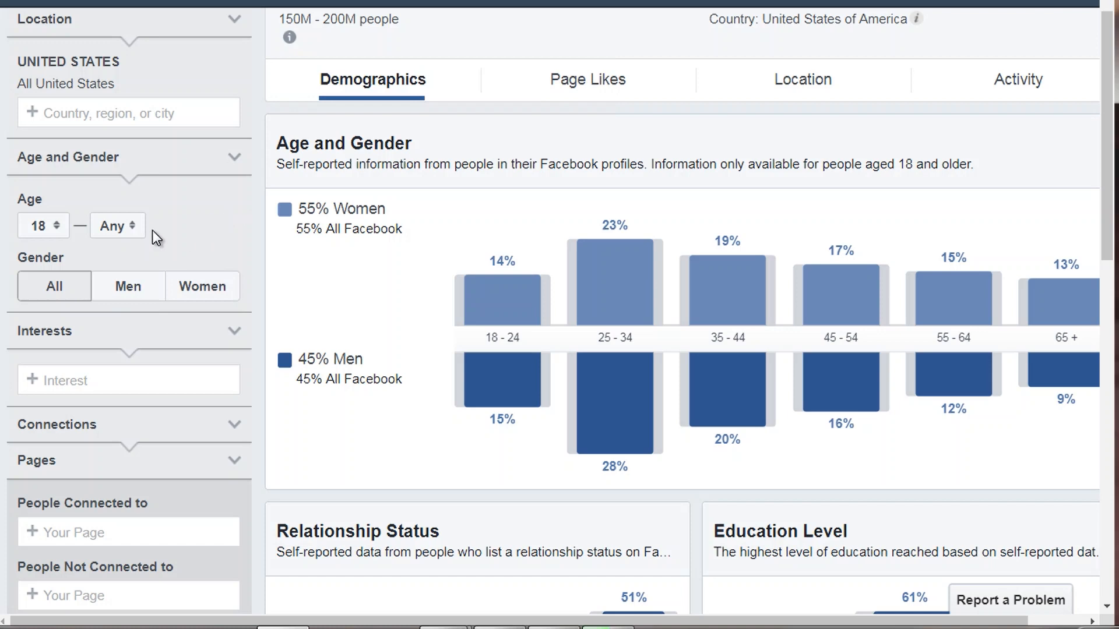
Step: Set the audience age range to 30 through 65+
{"action": "left_click", "coordinate": [50, 227]}
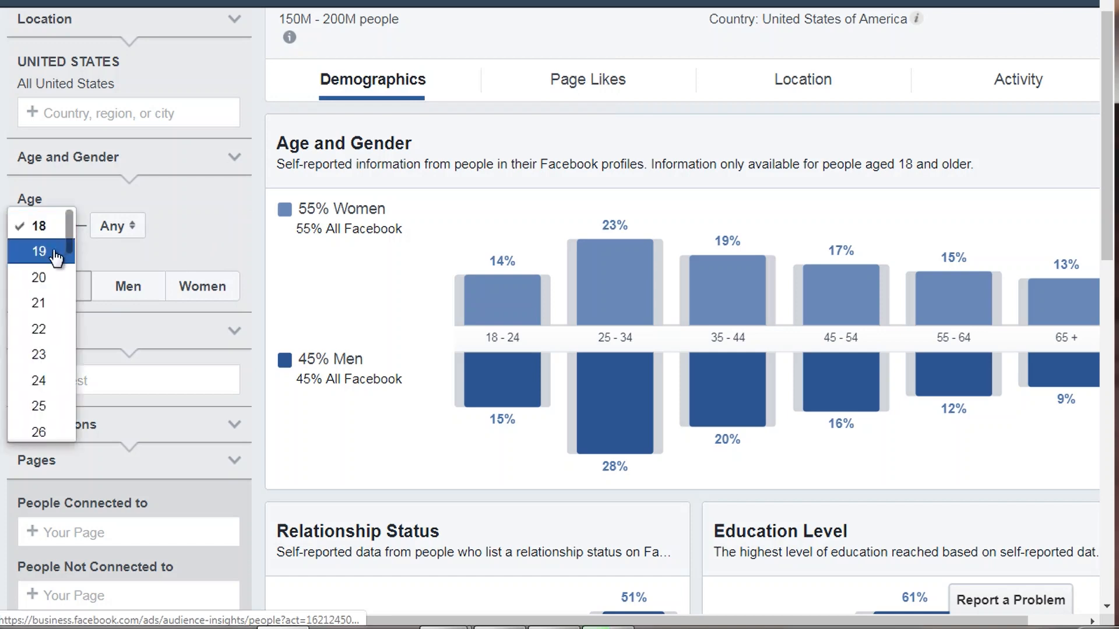
{"action": "scroll", "coordinate": [49, 402], "scroll_direction": "down", "scroll_amount": 5}
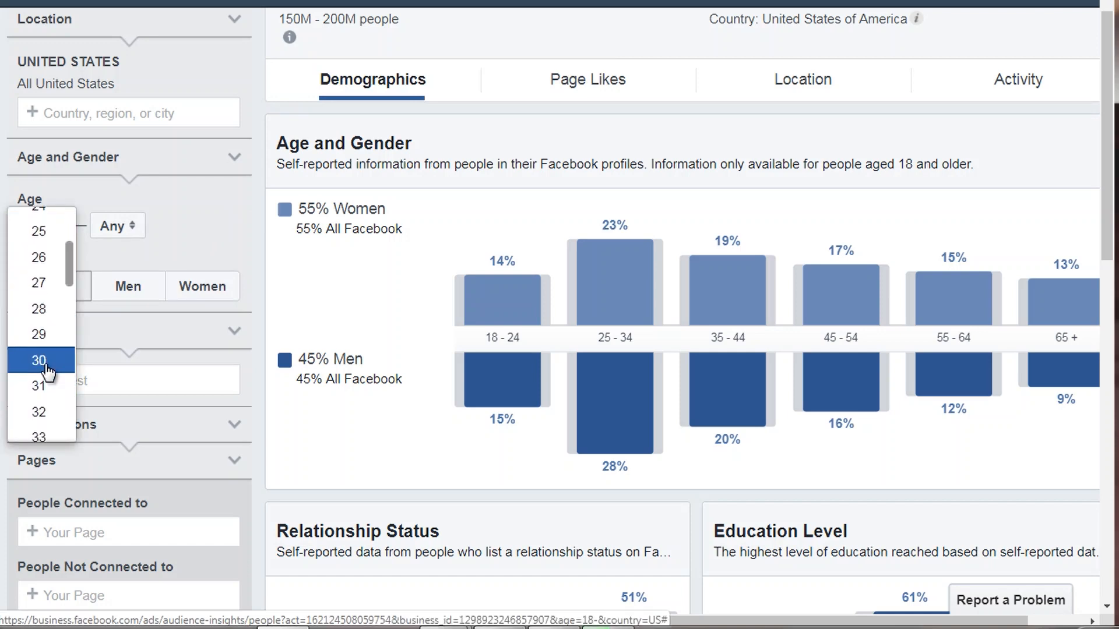
{"action": "left_click", "coordinate": [46, 362]}
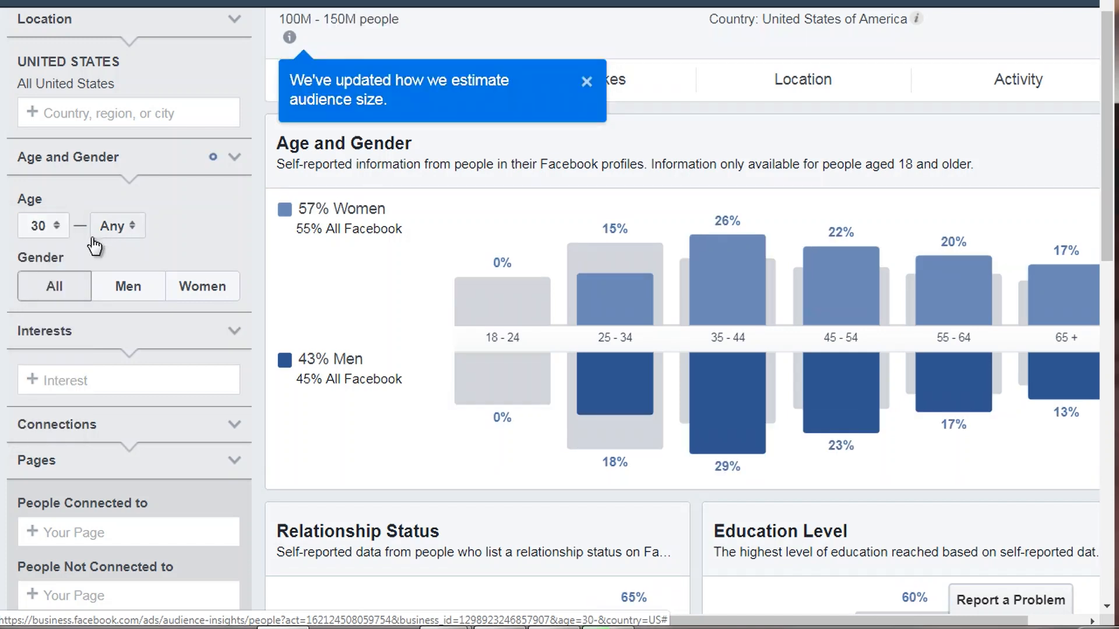
{"action": "left_click", "coordinate": [125, 228]}
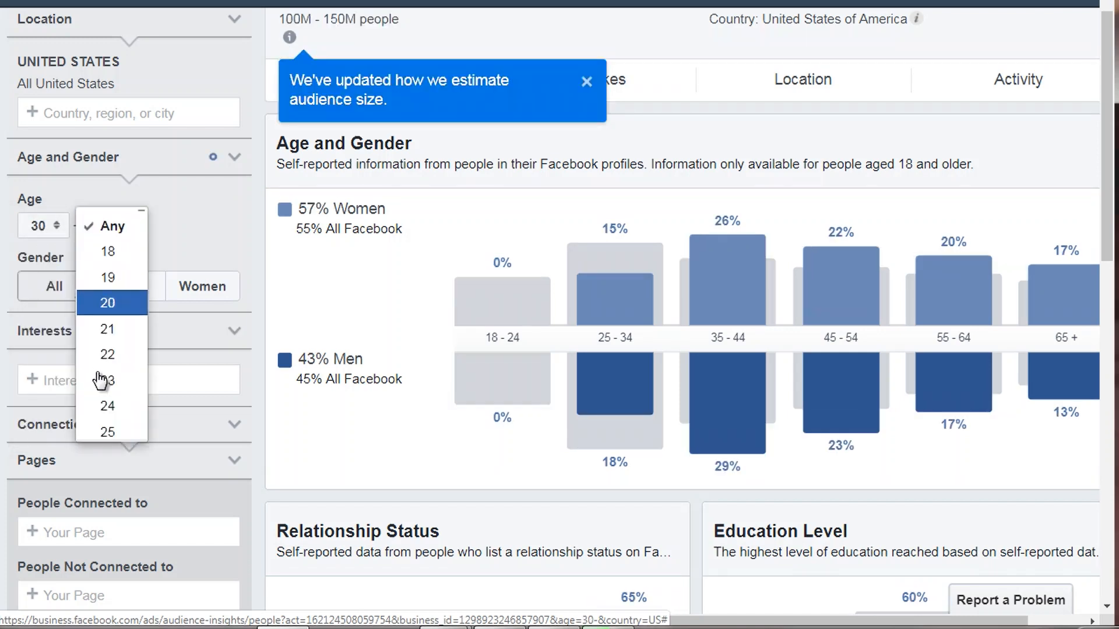
{"action": "scroll", "coordinate": [130, 300], "scroll_direction": "down", "scroll_amount": 15}
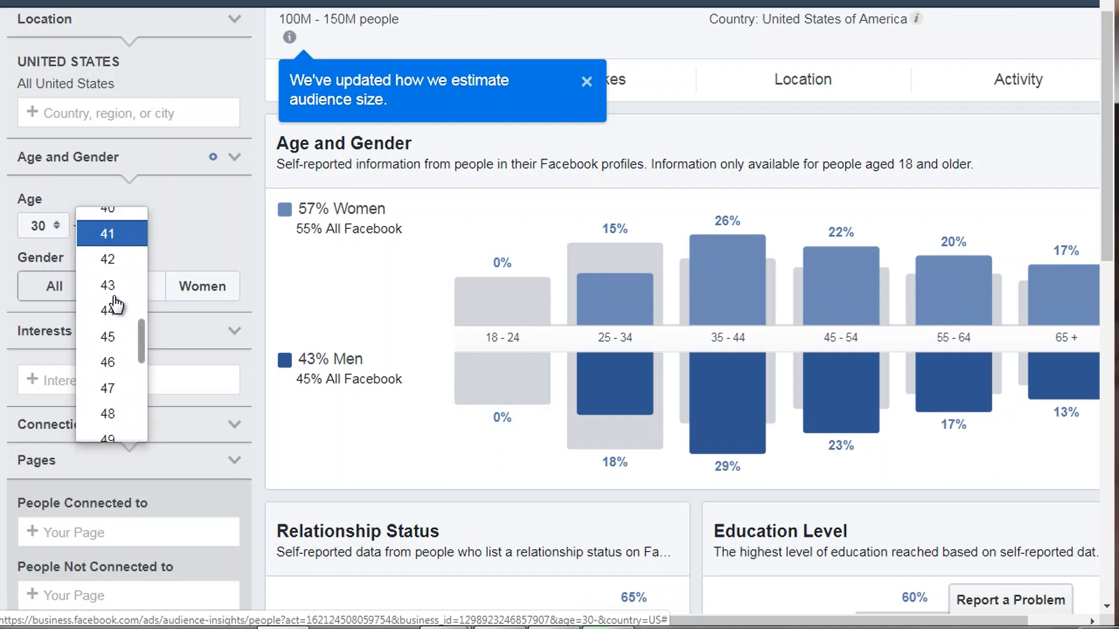
{"action": "scroll", "coordinate": [122, 379], "scroll_direction": "down", "scroll_amount": 2}
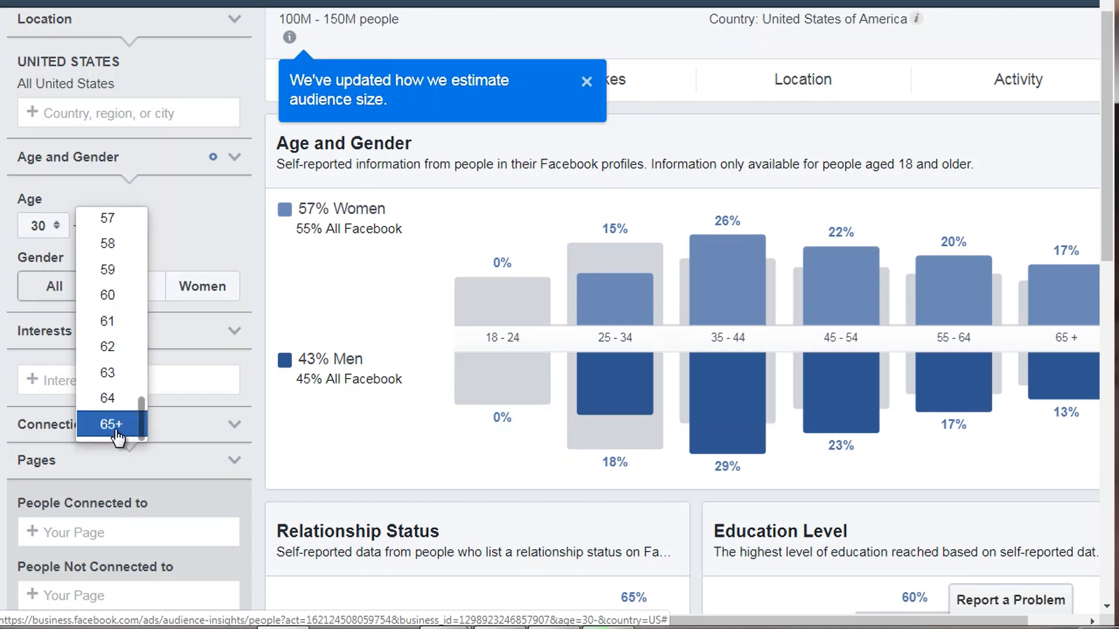
{"action": "left_click", "coordinate": [120, 429]}
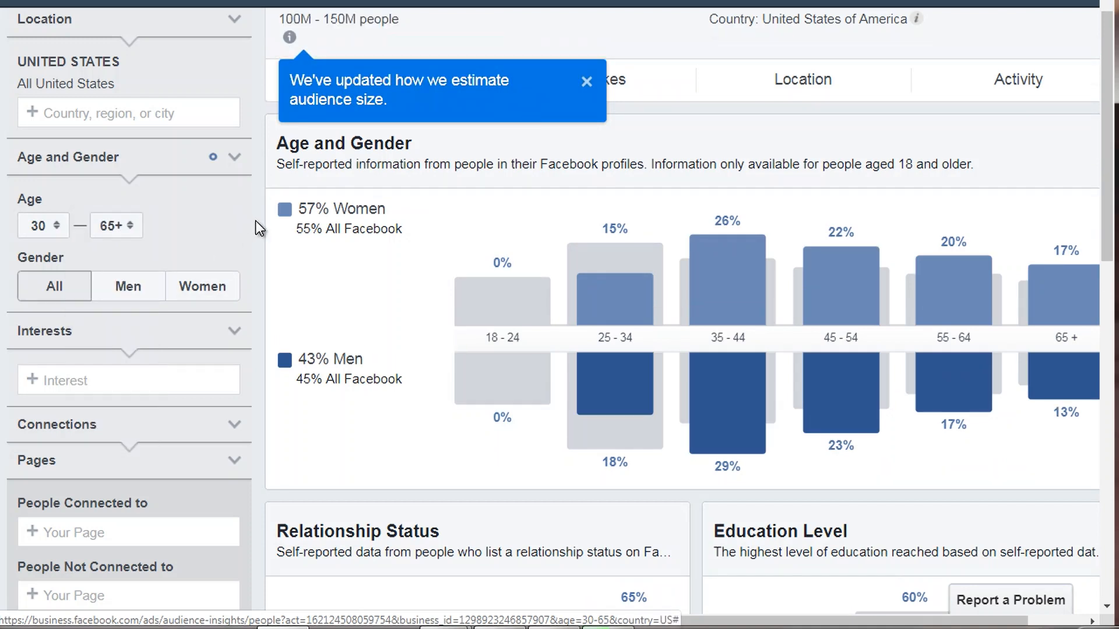
{"action": "scroll", "coordinate": [256, 220], "scroll_direction": "down", "scroll_amount": 3}
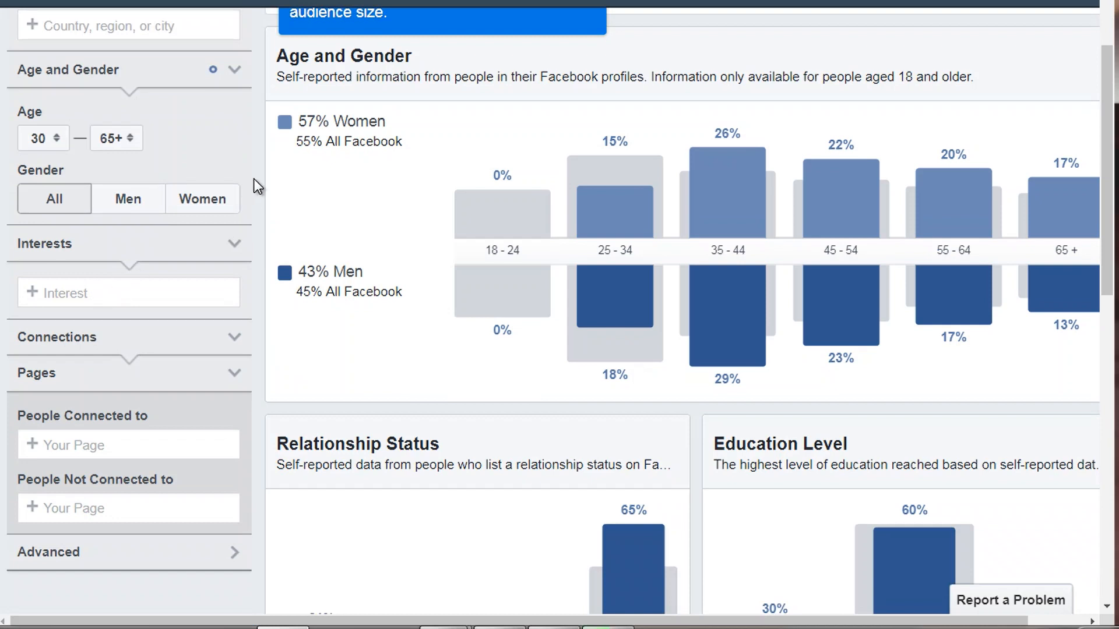
{"action": "scroll", "coordinate": [157, 199], "scroll_direction": "up", "scroll_amount": 2}
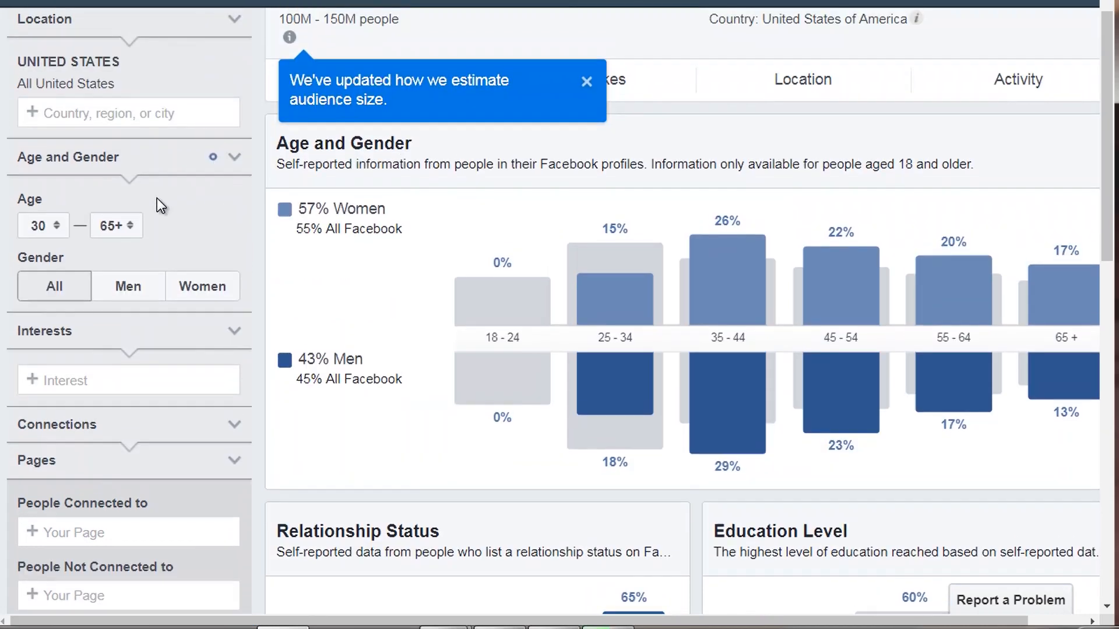
Step: Reset the audience age range to a minimum of 18 and a maximum of Any
{"action": "left_click", "coordinate": [38, 231]}
{"action": "scroll", "coordinate": [52, 161], "scroll_direction": "up", "scroll_amount": 3}
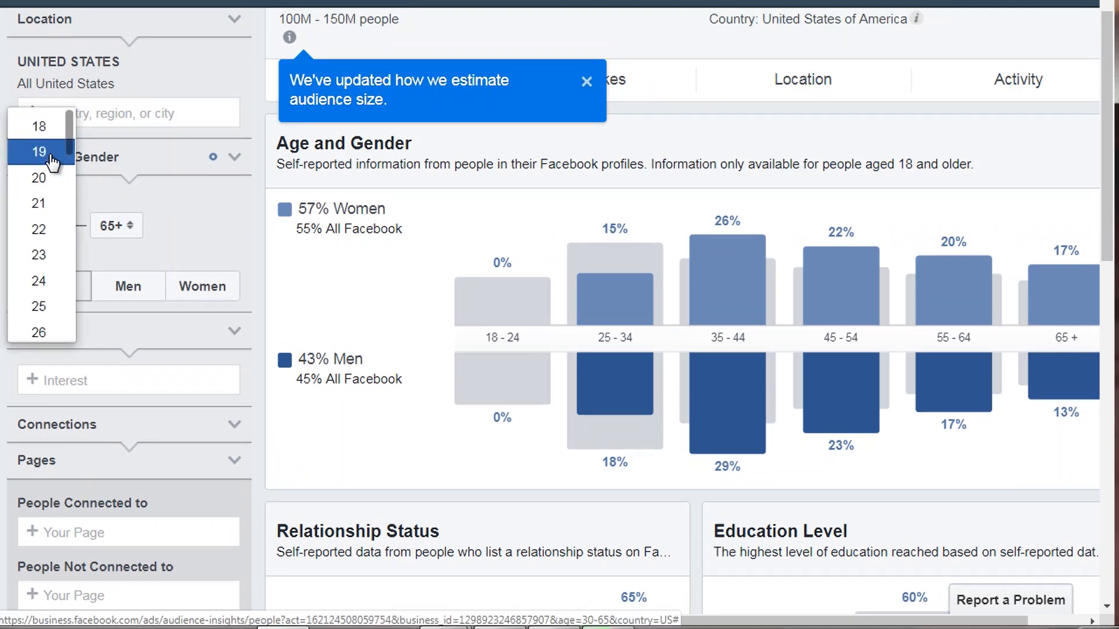
{"action": "left_click", "coordinate": [47, 126]}
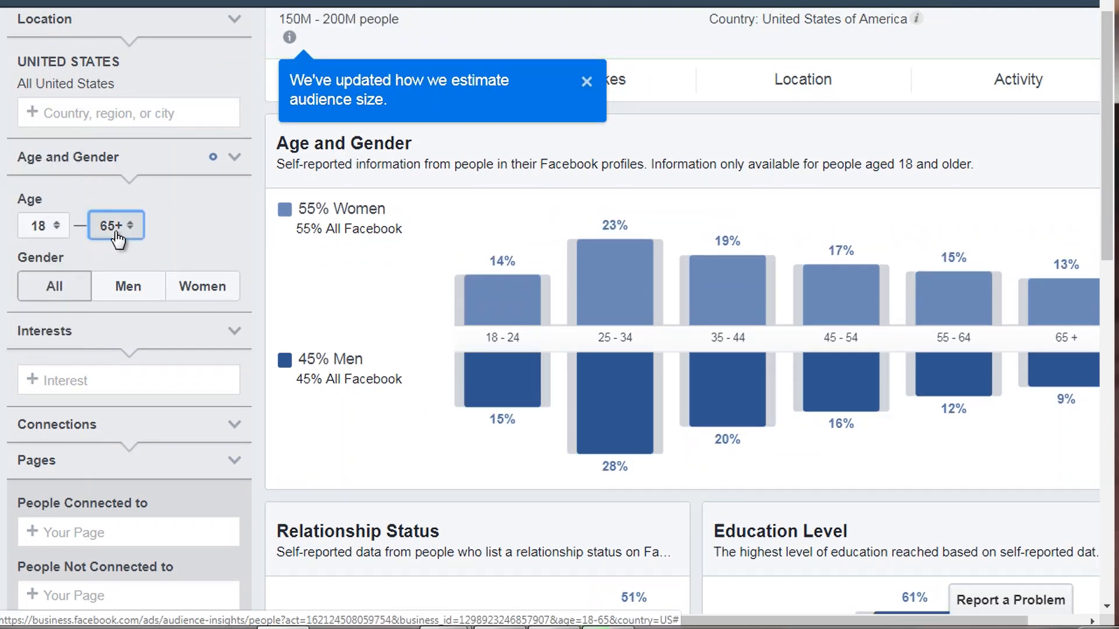
{"action": "left_click", "coordinate": [117, 238]}
{"action": "scroll", "coordinate": [117, 239], "scroll_direction": "up", "scroll_amount": 18}
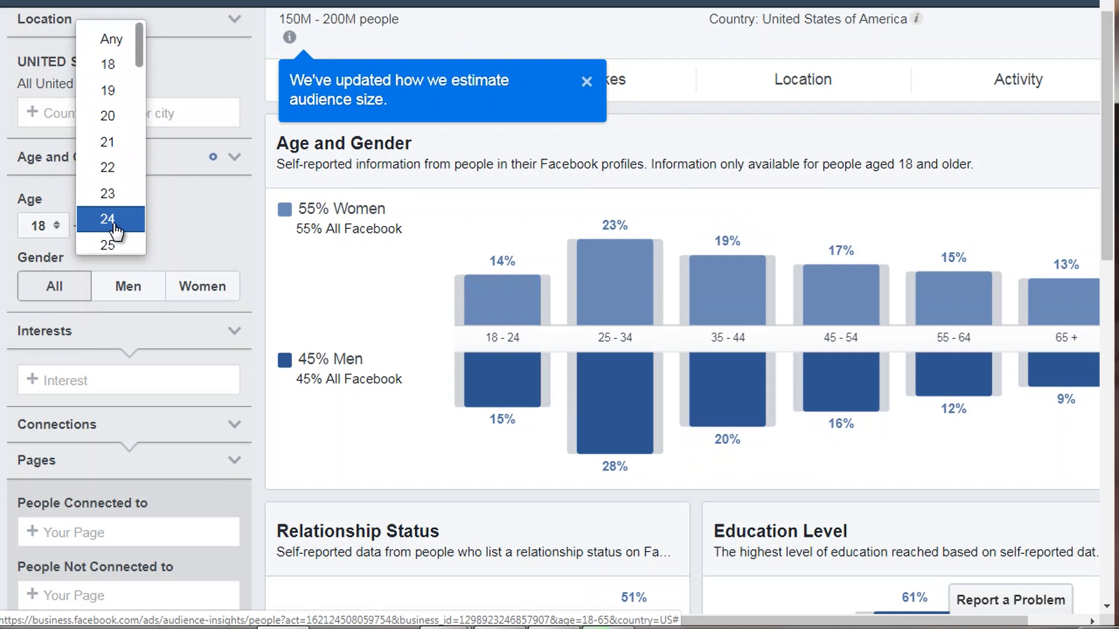
{"action": "left_click", "coordinate": [111, 39]}
{"action": "left_click", "coordinate": [45, 234]}
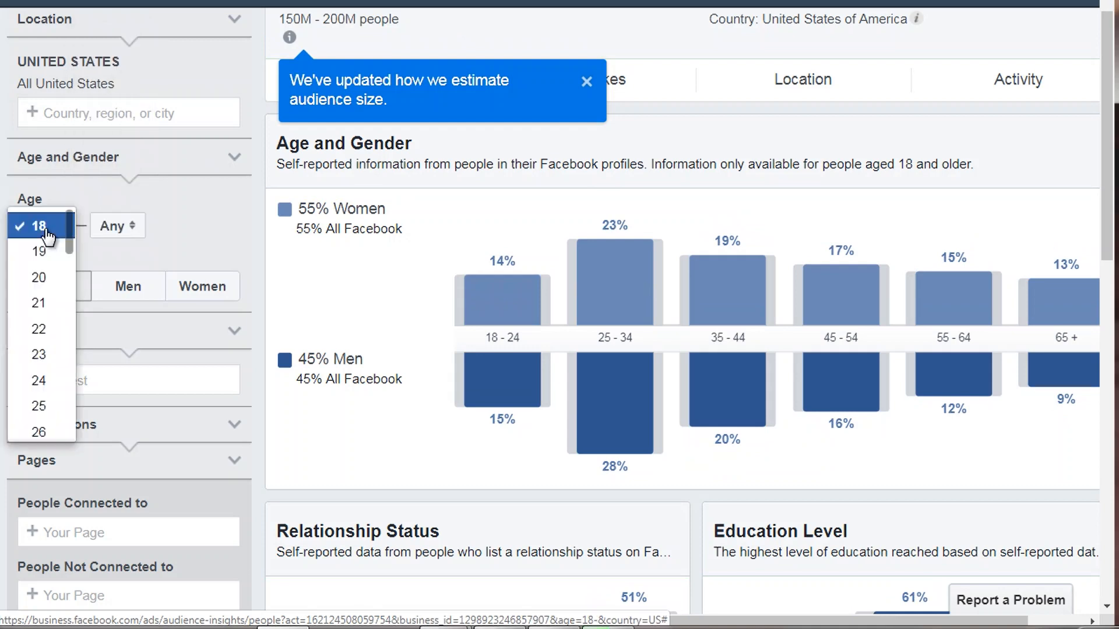
{"action": "scroll", "coordinate": [25, 291], "scroll_direction": "up", "scroll_amount": 2}
{"action": "left_click", "coordinate": [9, 290]}
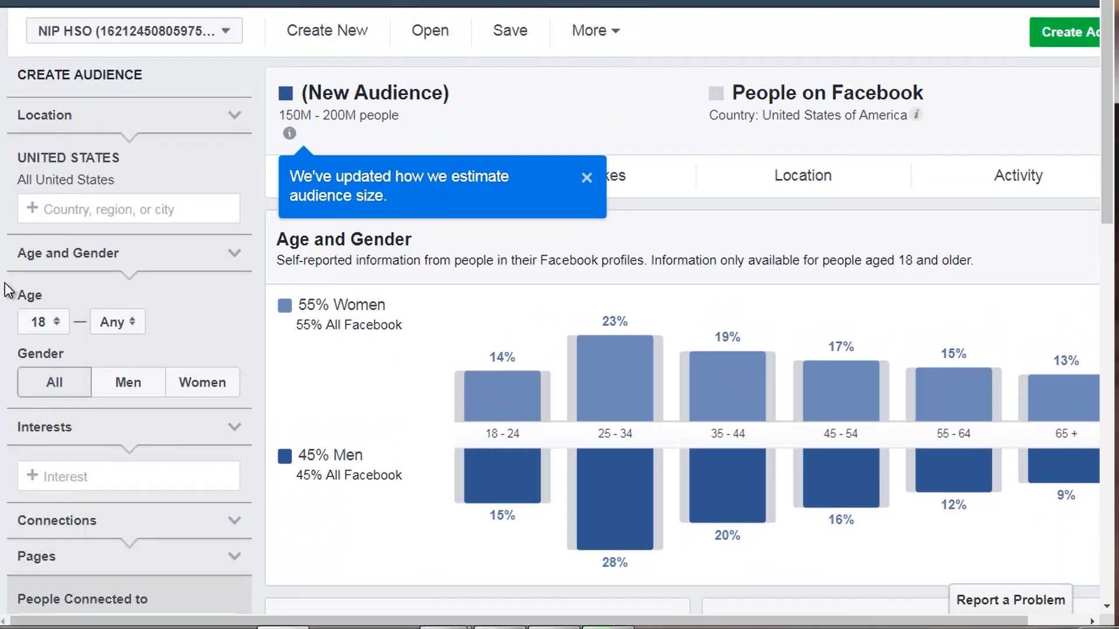
Step: Keep the audience gender on All and dismiss the audience size notice
{"action": "scroll", "coordinate": [8, 289], "scroll_direction": "down", "scroll_amount": 2}
{"action": "left_click", "coordinate": [76, 298]}
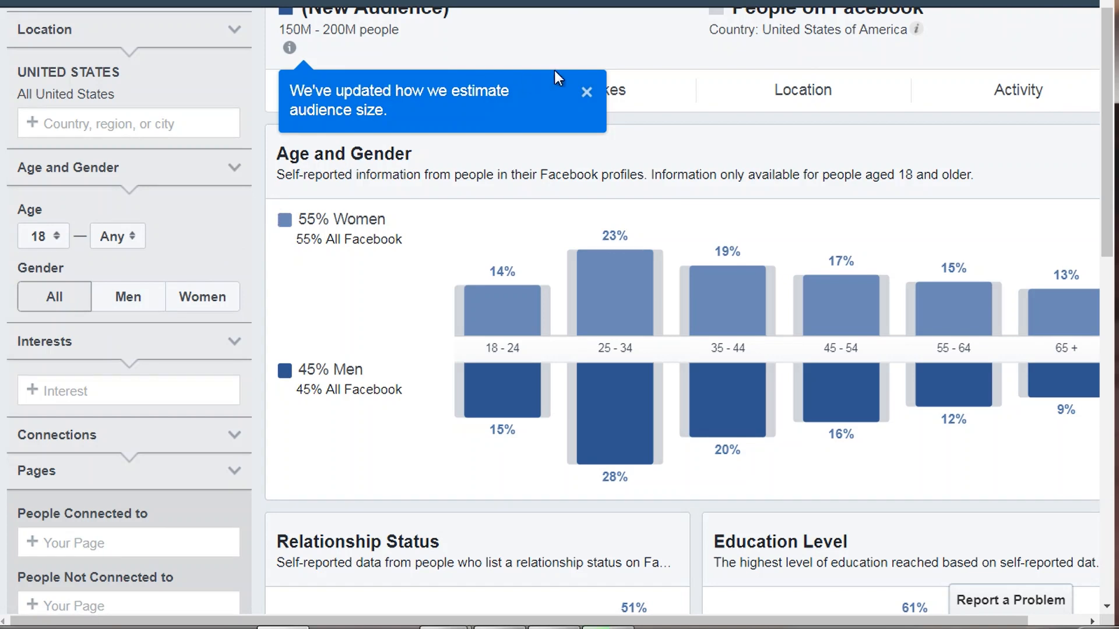
{"action": "left_click", "coordinate": [588, 94]}
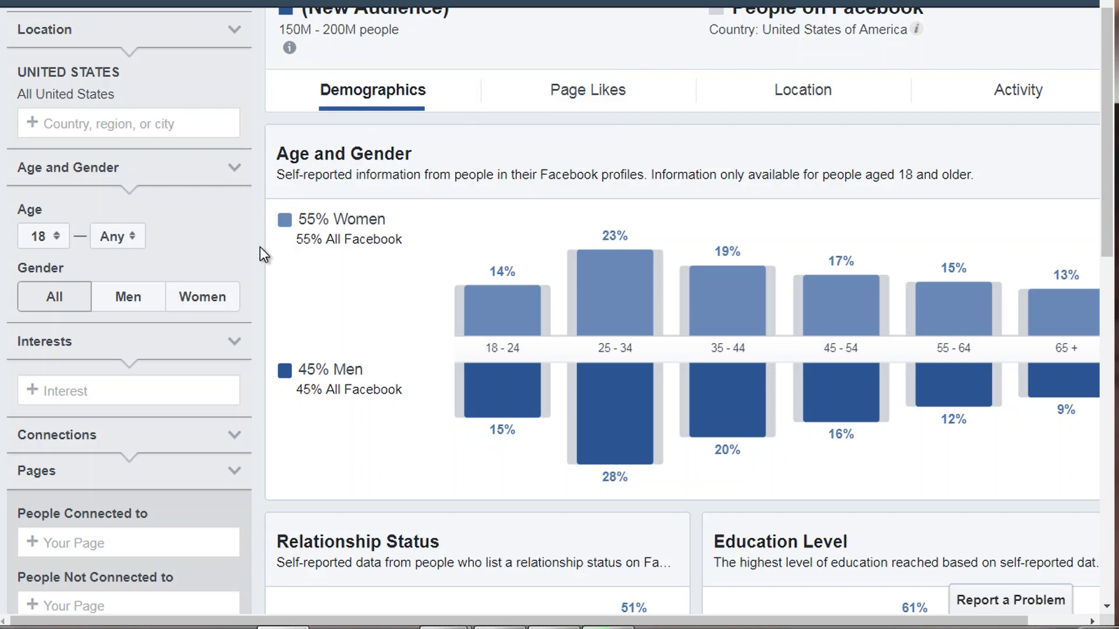
Step: Search the interests for scuba and add Scuba diving as an audience interest
{"action": "scroll", "coordinate": [272, 246], "scroll_direction": "down", "scroll_amount": 3}
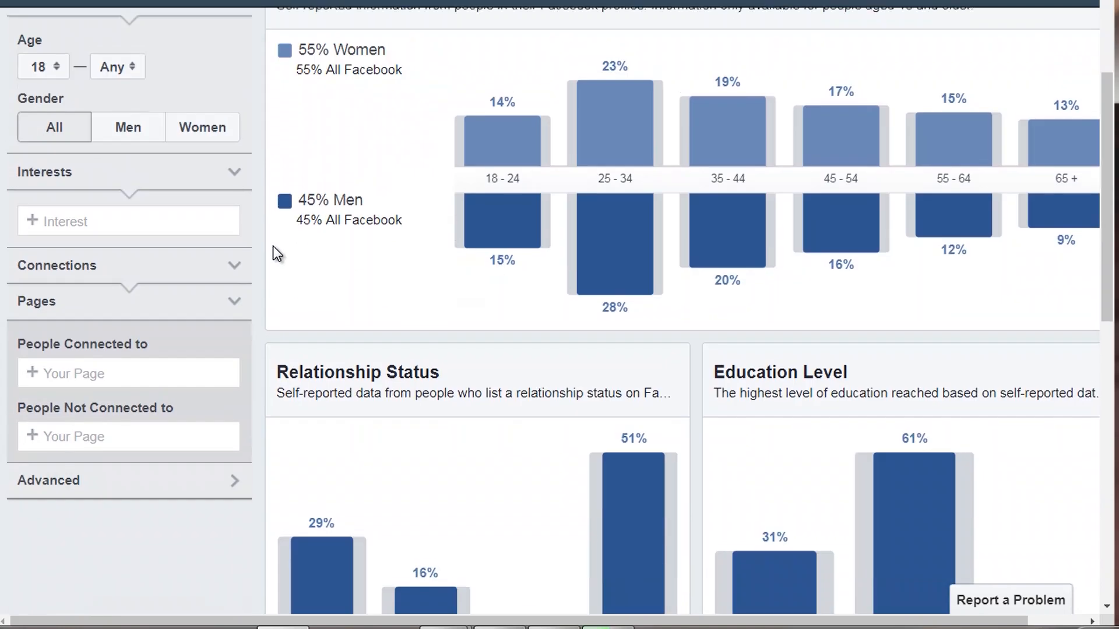
{"action": "left_click", "coordinate": [72, 210]}
{"action": "type", "text": "scuba"}
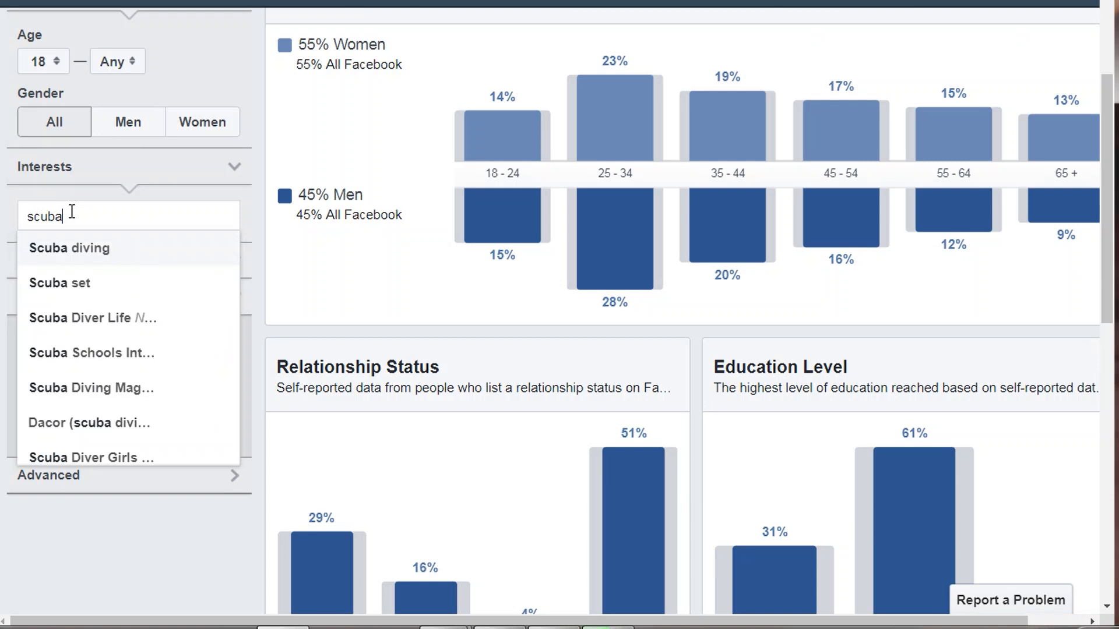
{"action": "left_click", "coordinate": [82, 250]}
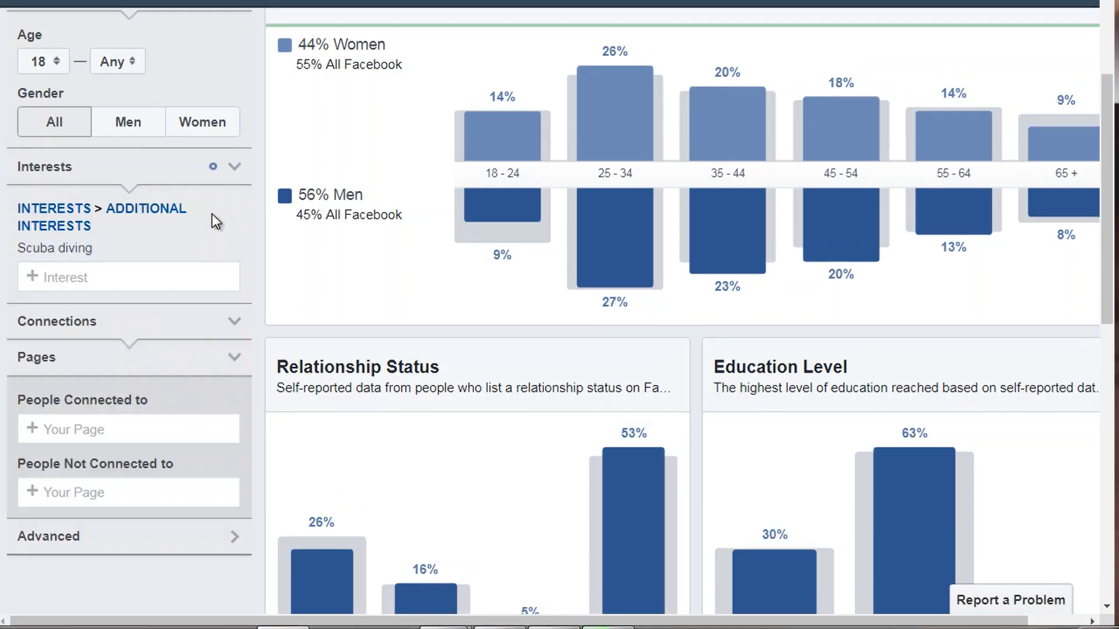
{"action": "scroll", "coordinate": [283, 225], "scroll_direction": "up", "scroll_amount": 3}
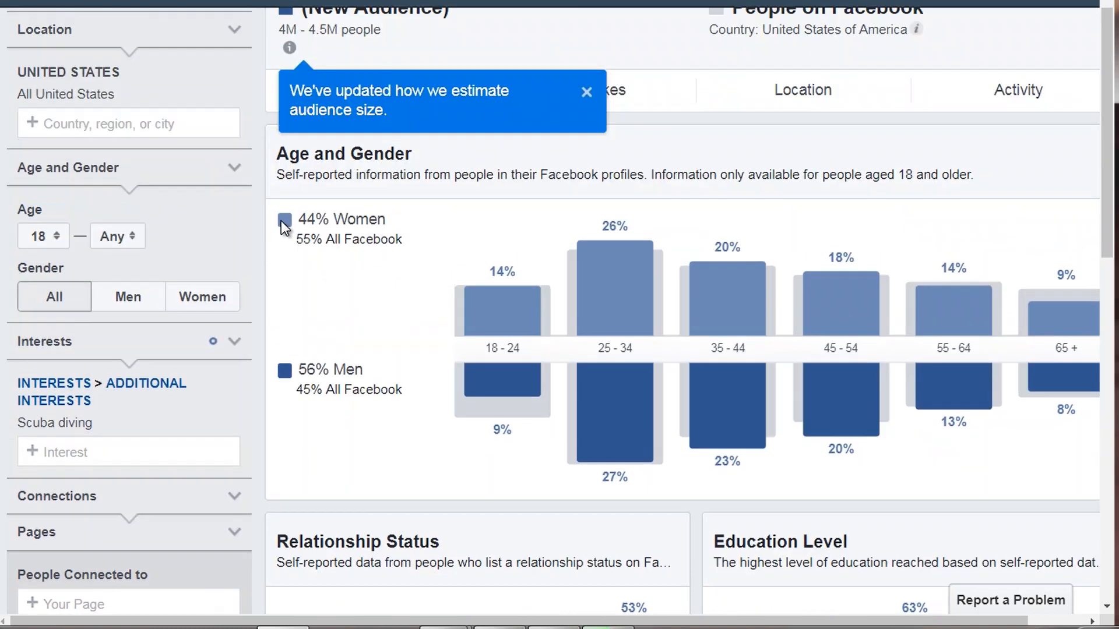
Step: Dismiss the audience size notice and examine the Age and Gender chart across the age groups
{"action": "mouse_move", "coordinate": [294, 29]}
{"action": "left_click", "coordinate": [587, 92]}
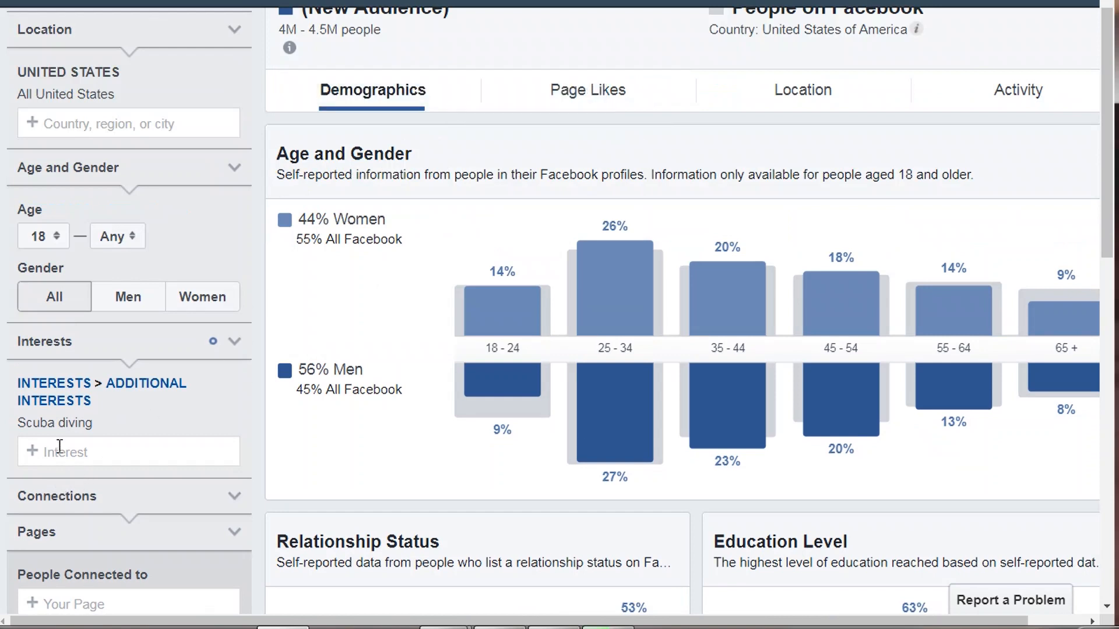
{"action": "mouse_move", "coordinate": [199, 91]}
{"action": "mouse_move", "coordinate": [82, 385]}
{"action": "mouse_move", "coordinate": [606, 375]}
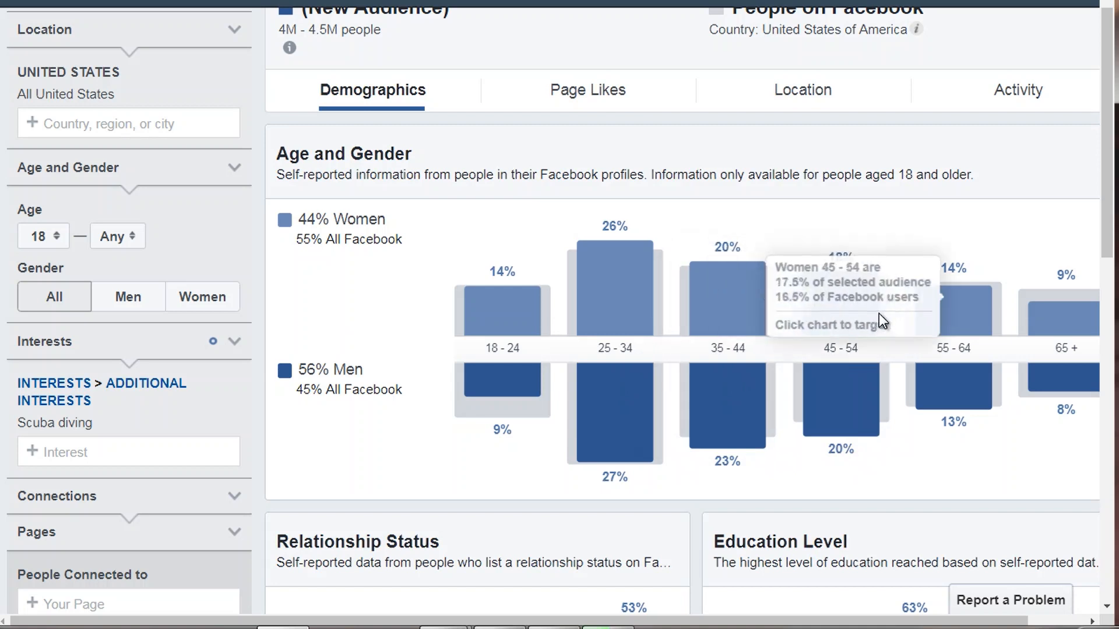
{"action": "mouse_move", "coordinate": [879, 315]}
{"action": "mouse_move", "coordinate": [490, 314]}
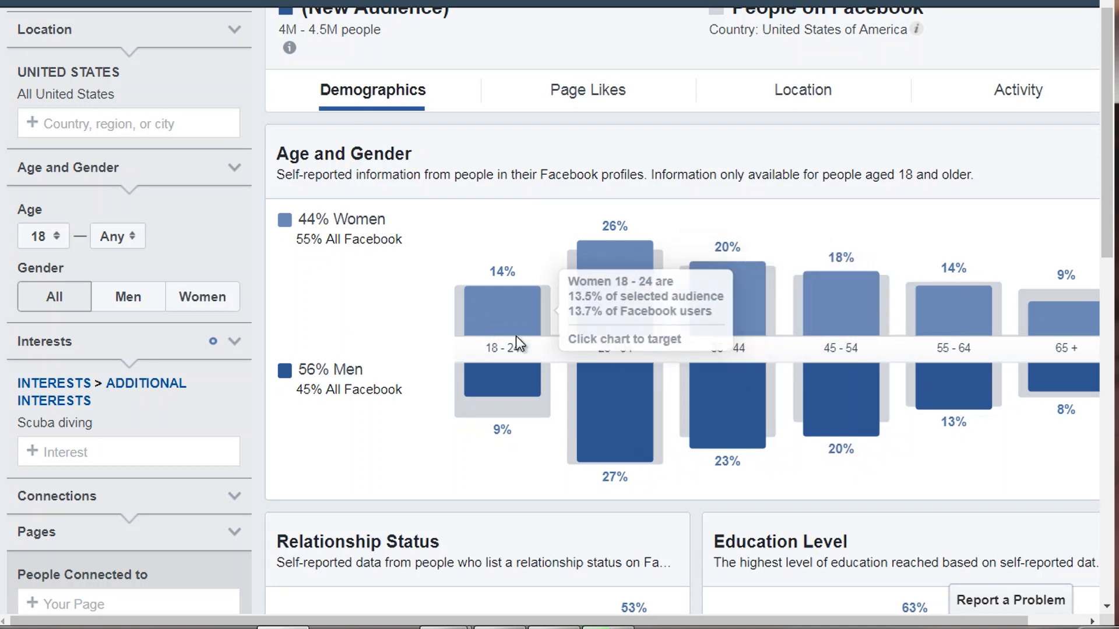
{"action": "mouse_move", "coordinate": [1073, 330]}
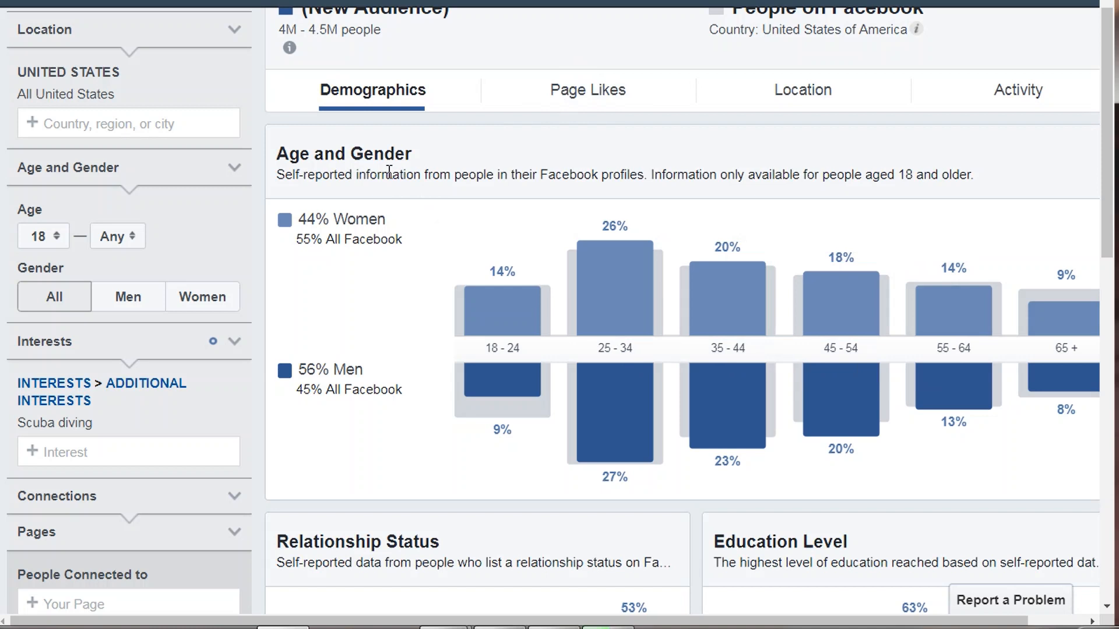
Step: Examine the audience's Relationship Status and Education Level charts in the demographics
{"action": "scroll", "coordinate": [389, 170], "scroll_direction": "down", "scroll_amount": 9}
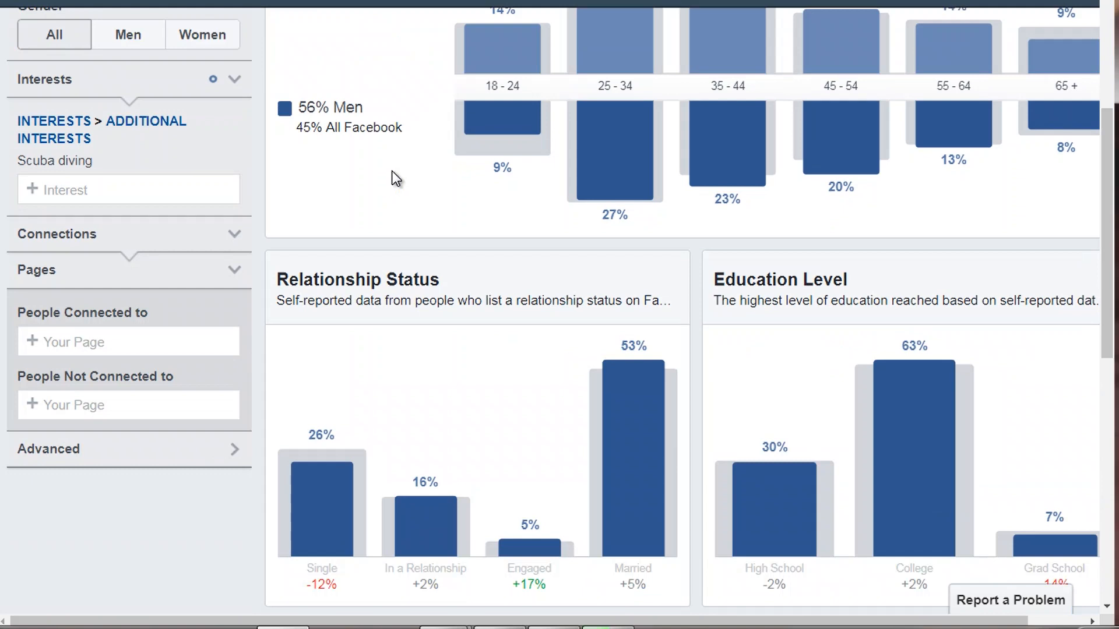
{"action": "scroll", "coordinate": [403, 163], "scroll_direction": "up", "scroll_amount": 2}
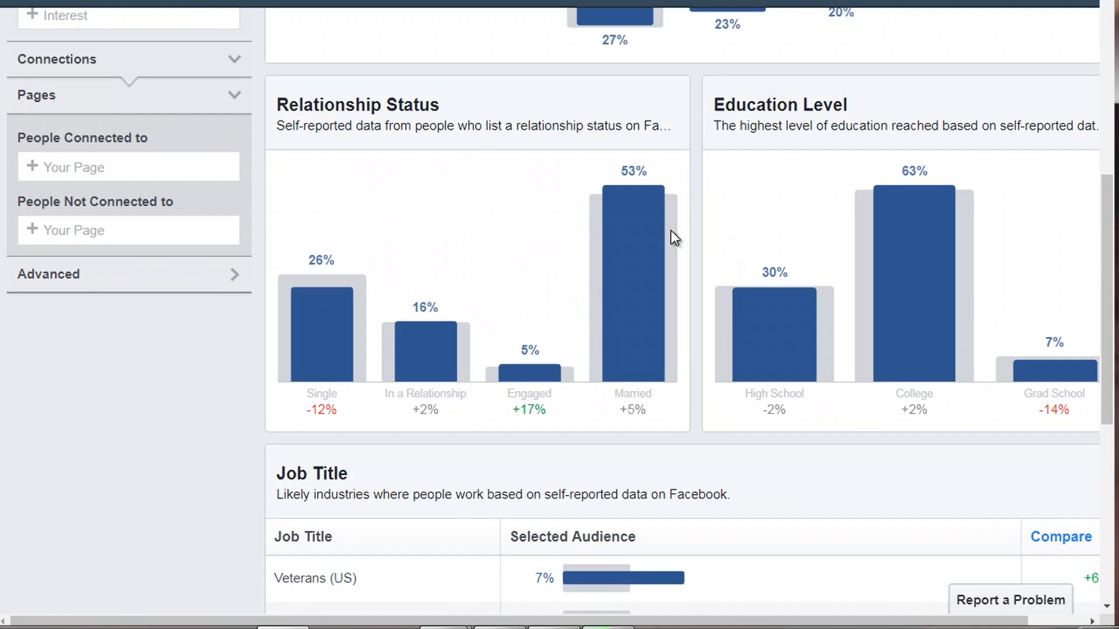
{"action": "mouse_move", "coordinate": [951, 289]}
{"action": "scroll", "coordinate": [690, 217], "scroll_direction": "down", "scroll_amount": 2}
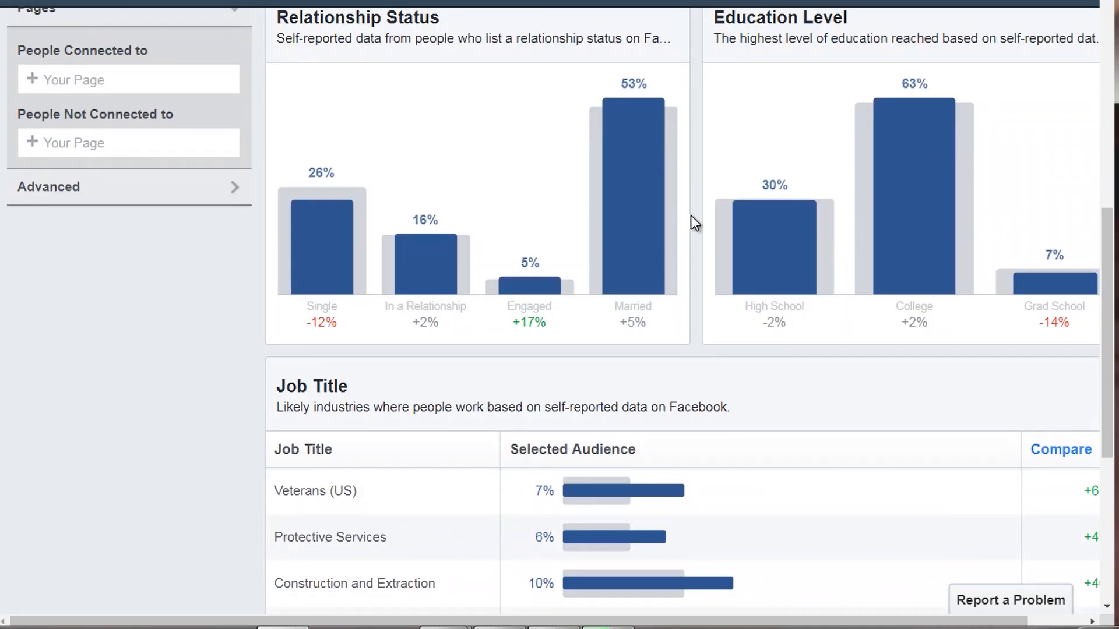
Step: Review the Job Title table, including its full Compare column, for the selected audience
{"action": "scroll", "coordinate": [692, 221], "scroll_direction": "down", "scroll_amount": 6}
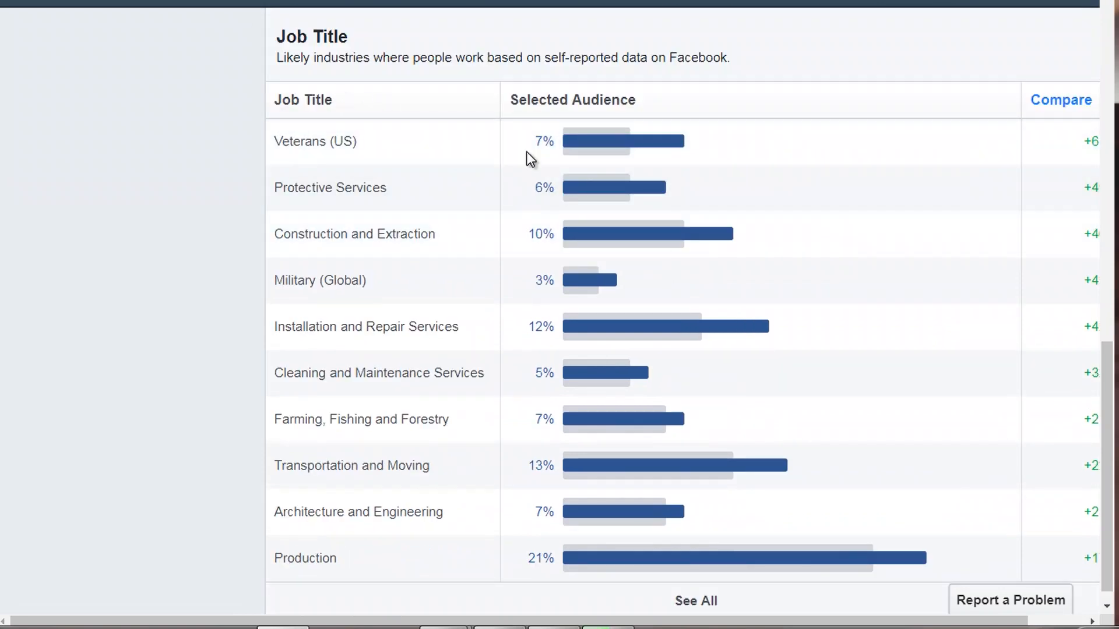
{"action": "scroll", "coordinate": [651, 446], "scroll_direction": "down", "scroll_amount": 1}
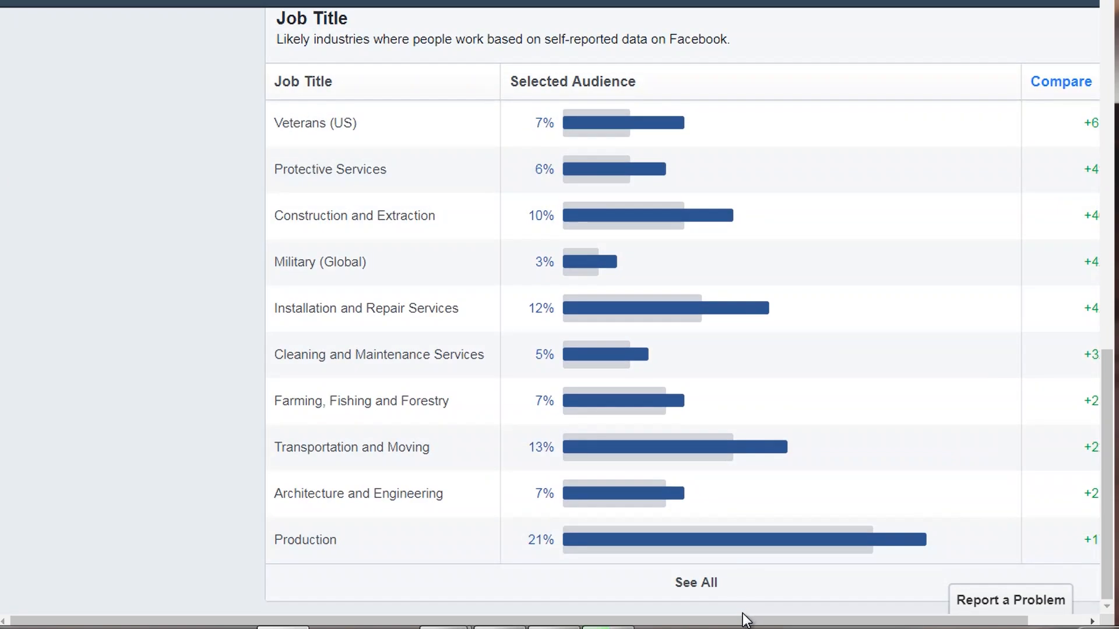
{"action": "left_click_drag", "start_coordinate": [745, 625], "coordinate": [862, 620]}
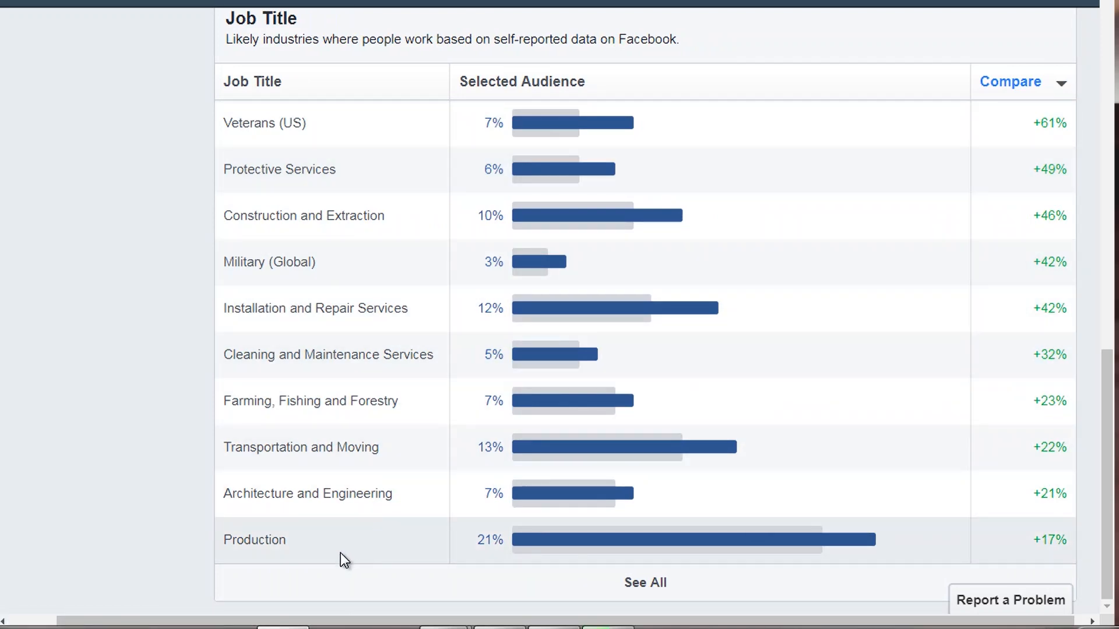
{"action": "scroll", "coordinate": [602, 542], "scroll_direction": "down", "scroll_amount": 1}
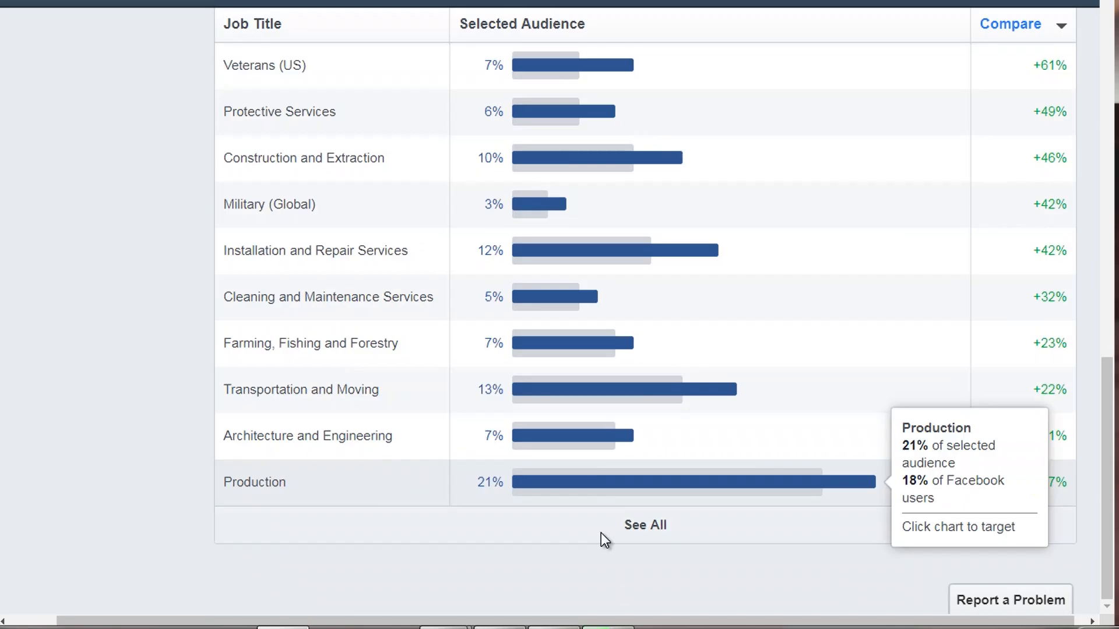
{"action": "scroll", "coordinate": [583, 525], "scroll_direction": "up", "scroll_amount": 1}
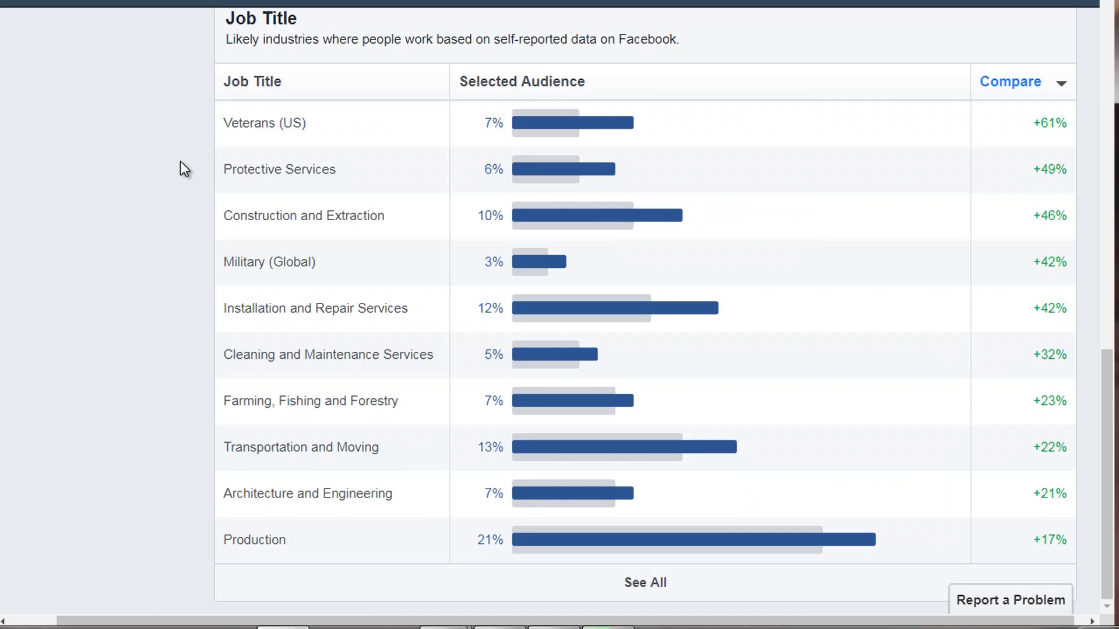
Step: Show the Page Likes insights for the audience and dismiss the audience size notice
{"action": "scroll", "coordinate": [183, 150], "scroll_direction": "up", "scroll_amount": 15}
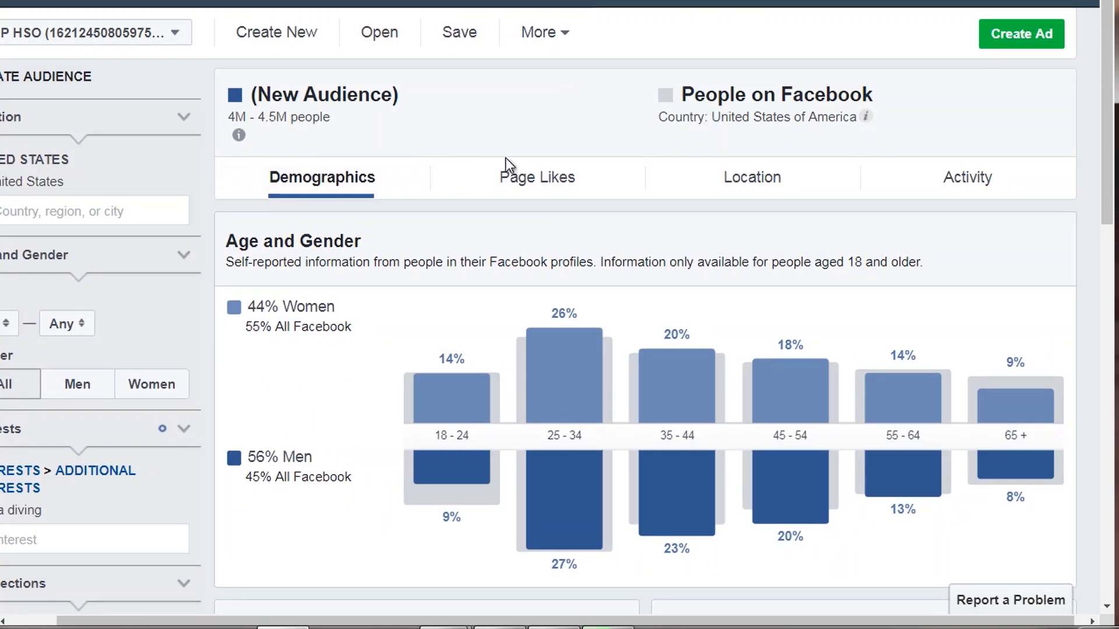
{"action": "left_click", "coordinate": [545, 161]}
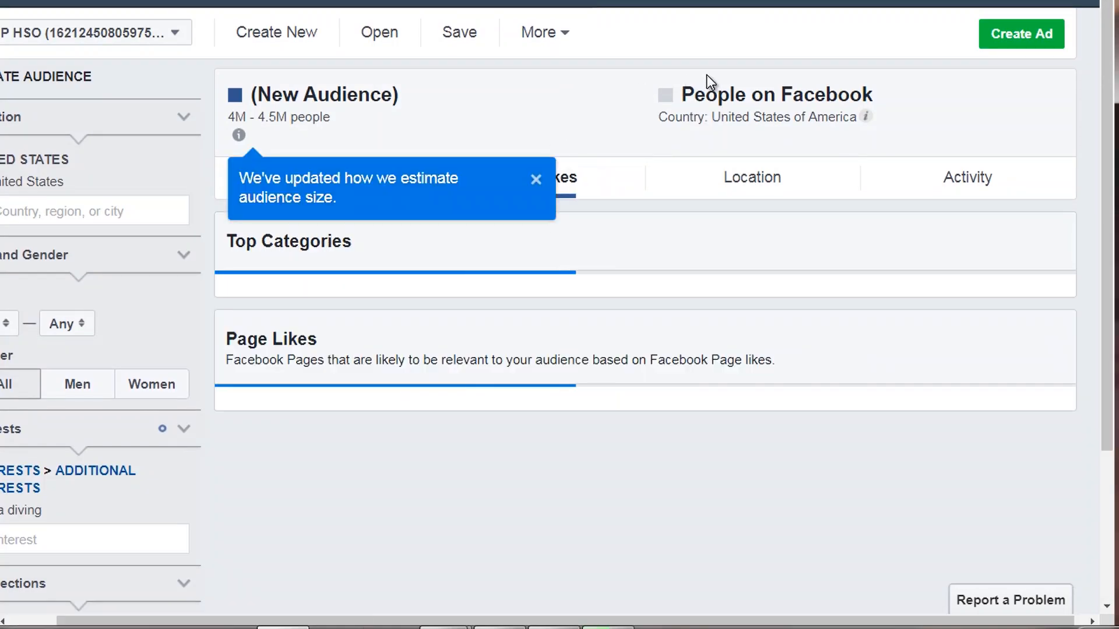
{"action": "left_click", "coordinate": [536, 180]}
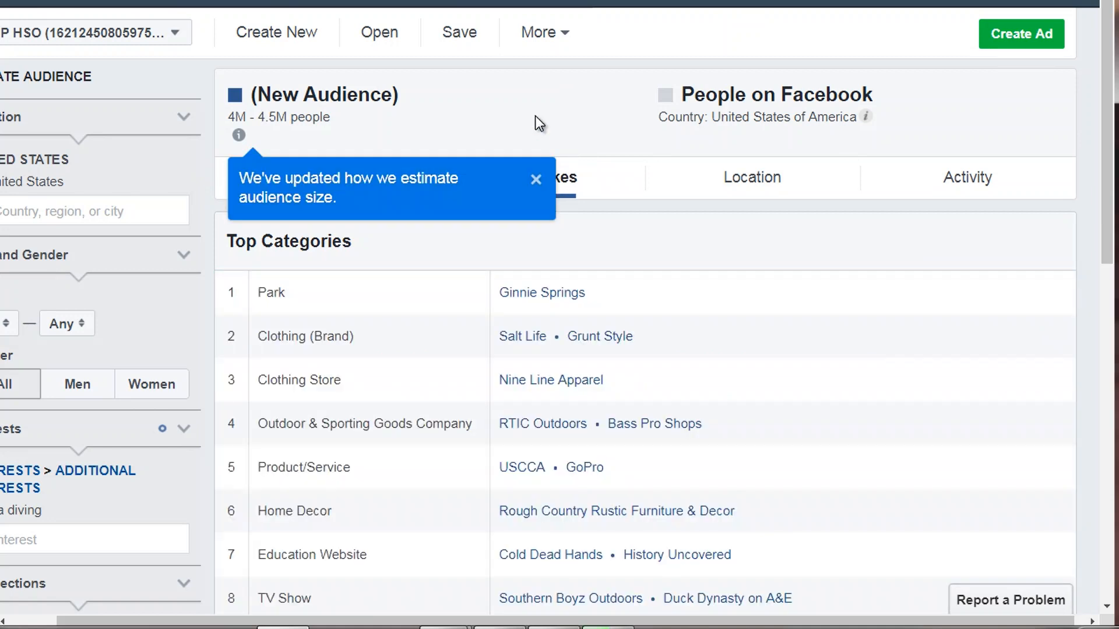
{"action": "left_click", "coordinate": [537, 180]}
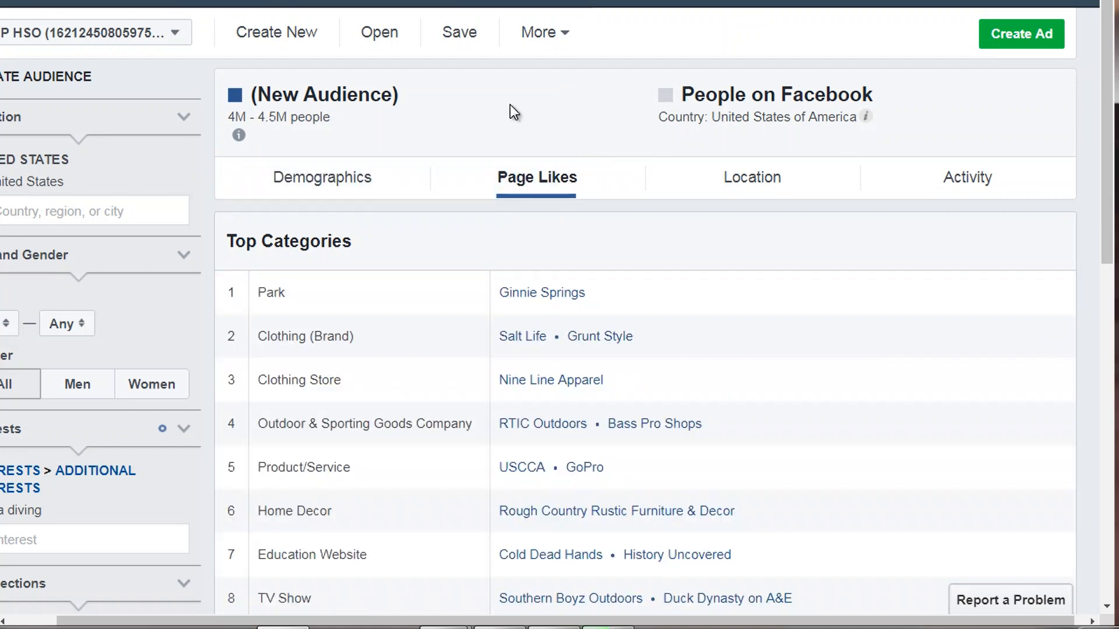
Step: Review the Top Categories list and the pages the audience likes in each category
{"action": "scroll", "coordinate": [483, 128], "scroll_direction": "down", "scroll_amount": 1}
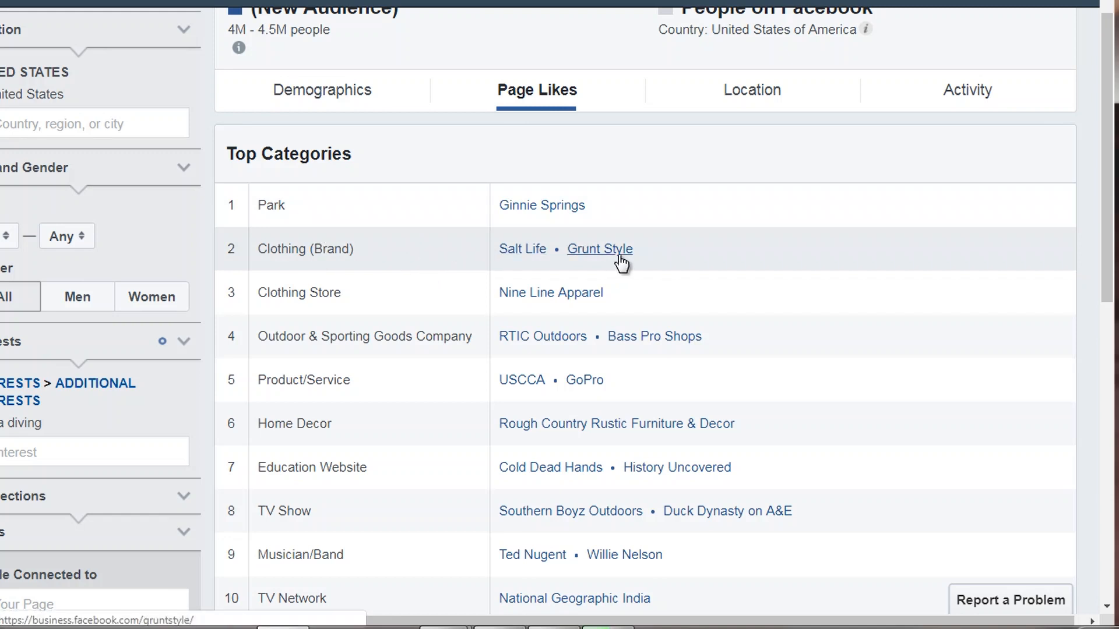
{"action": "scroll", "coordinate": [465, 288], "scroll_direction": "down", "scroll_amount": 1}
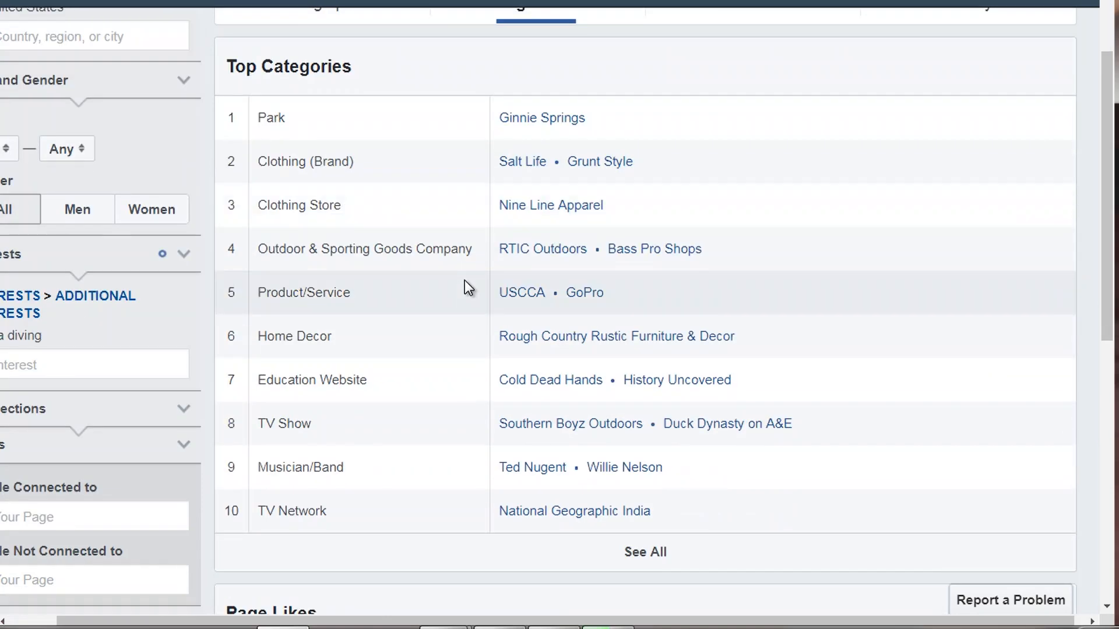
{"action": "scroll", "coordinate": [472, 256], "scroll_direction": "down", "scroll_amount": 1}
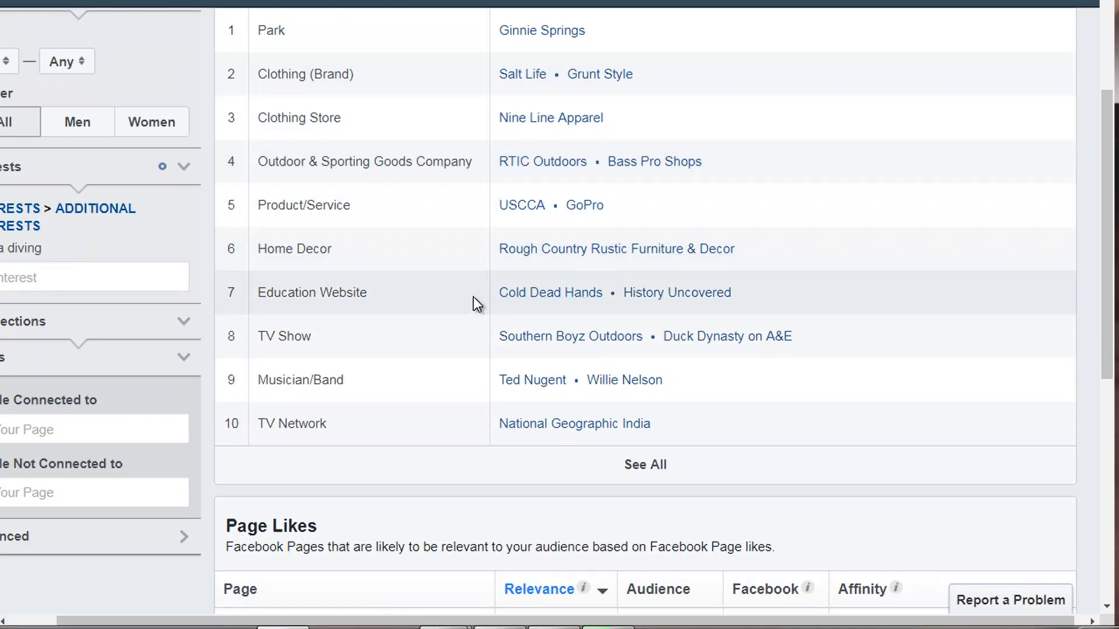
{"action": "scroll", "coordinate": [473, 296], "scroll_direction": "down", "scroll_amount": 1}
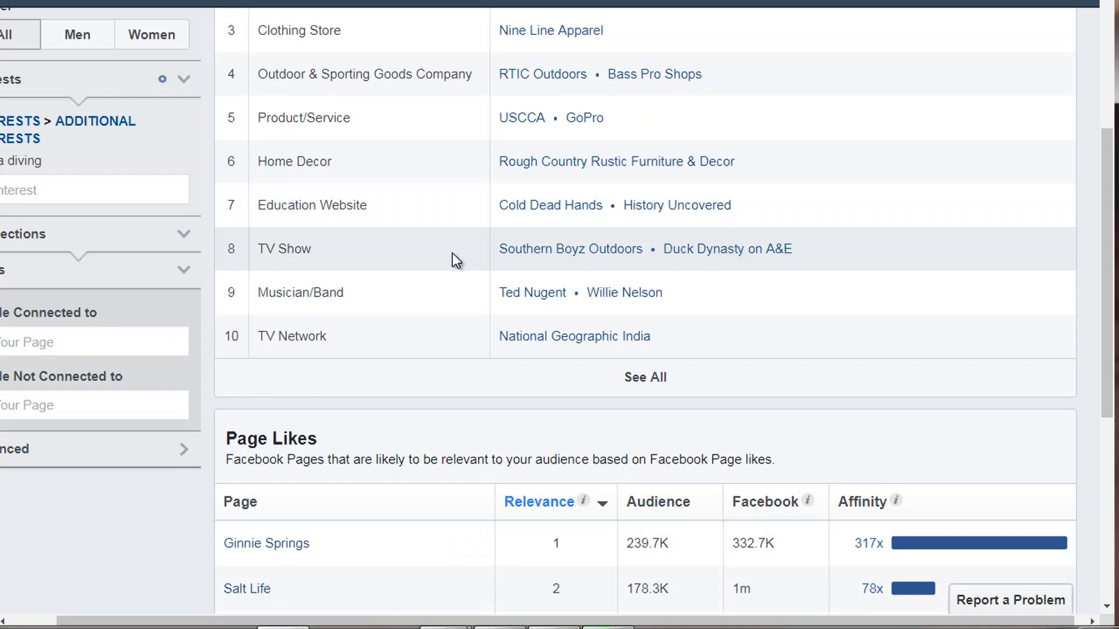
{"action": "scroll", "coordinate": [305, 281], "scroll_direction": "up", "scroll_amount": 2}
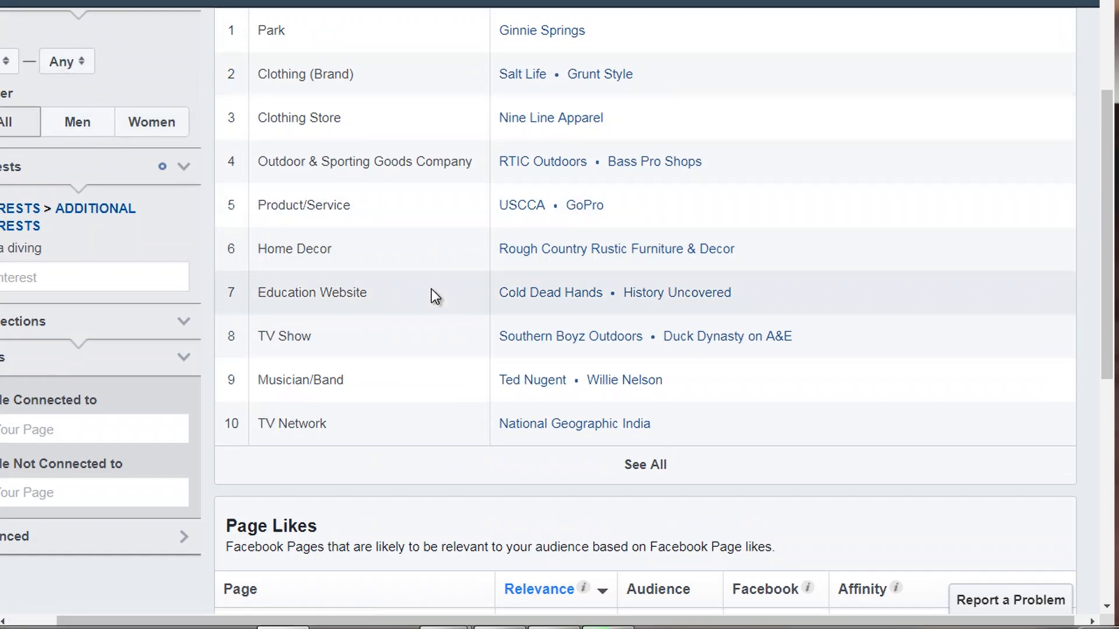
{"action": "scroll", "coordinate": [432, 289], "scroll_direction": "down", "scroll_amount": 2}
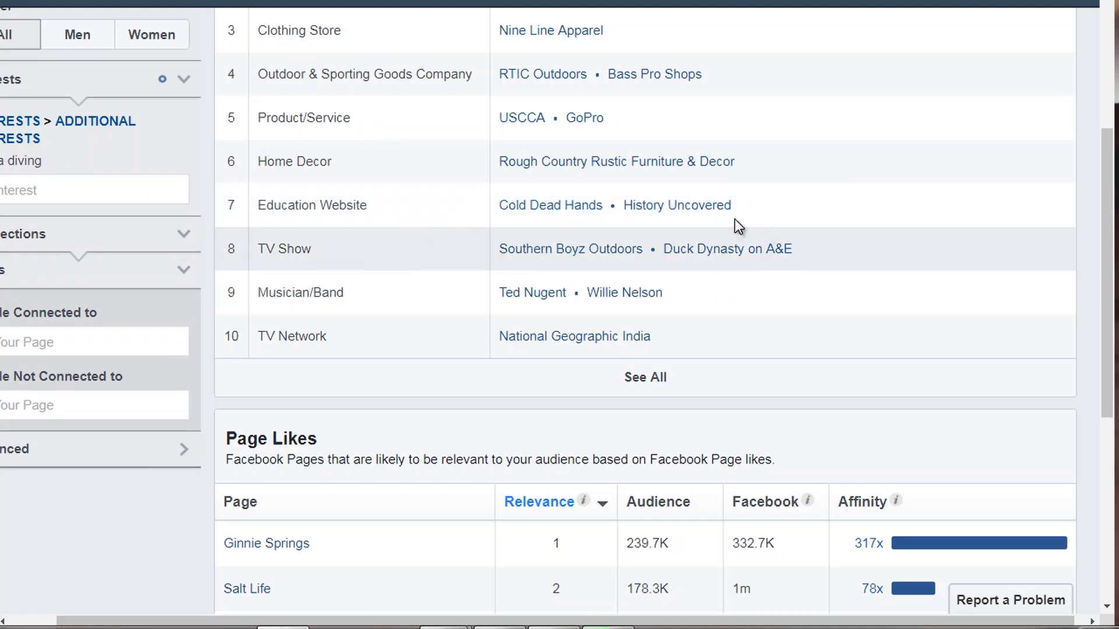
Step: Review the Page Likes table of relevant Facebook pages with their relevance, audience and affinity
{"action": "scroll", "coordinate": [425, 280], "scroll_direction": "down", "scroll_amount": 5}
{"action": "scroll", "coordinate": [400, 280], "scroll_direction": "down", "scroll_amount": 2}
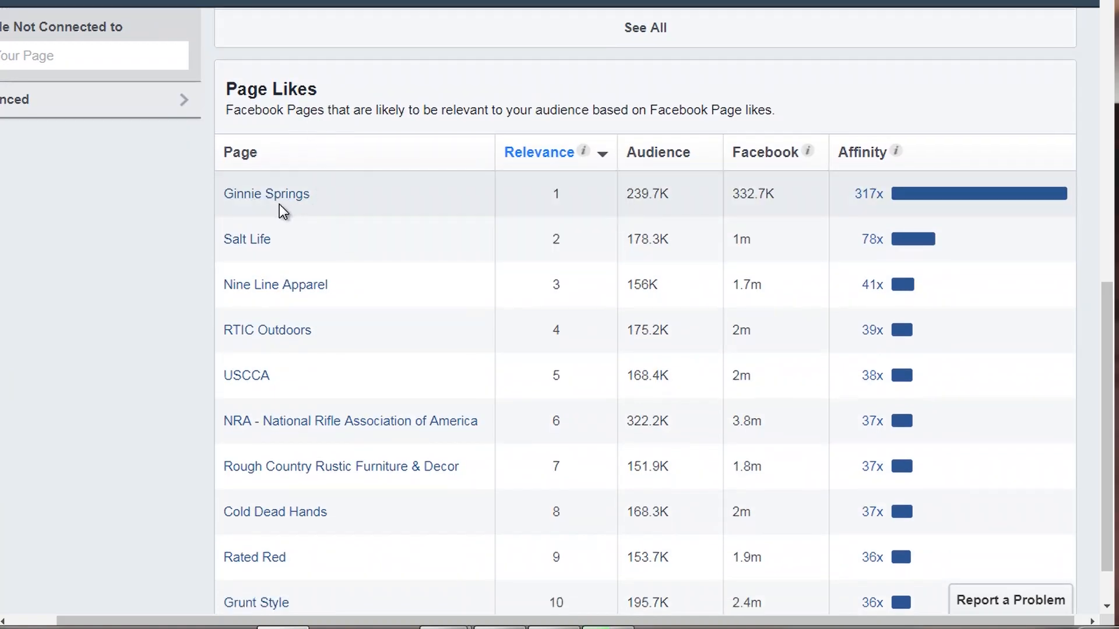
{"action": "mouse_move", "coordinate": [263, 200]}
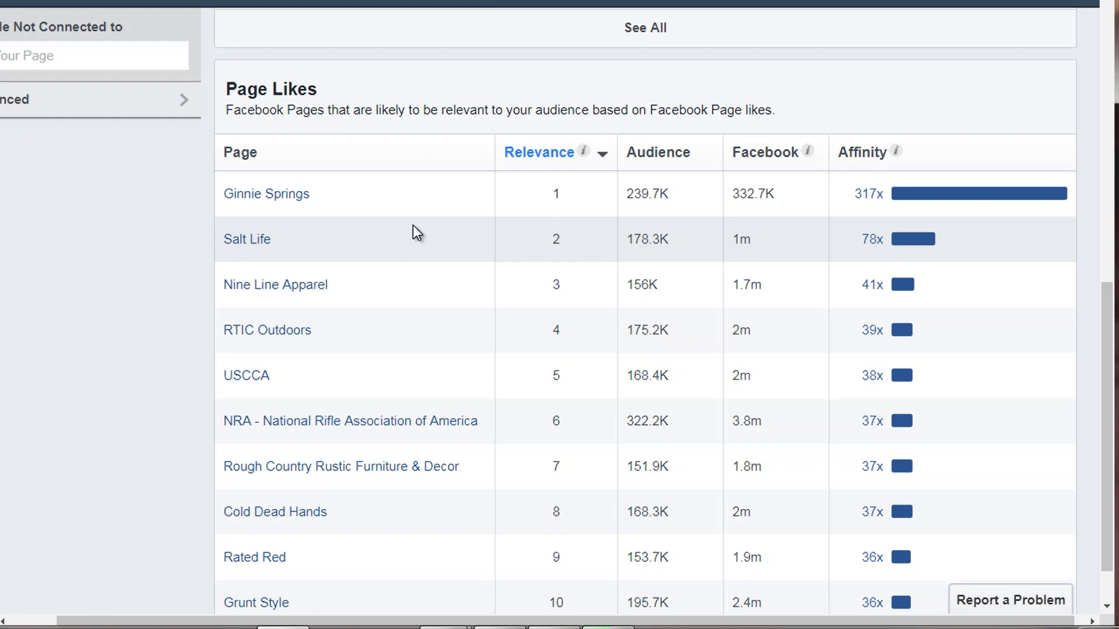
Step: Review the audience's Location insights for top cities, top countries and top languages
{"action": "scroll", "coordinate": [443, 274], "scroll_direction": "up", "scroll_amount": 13}
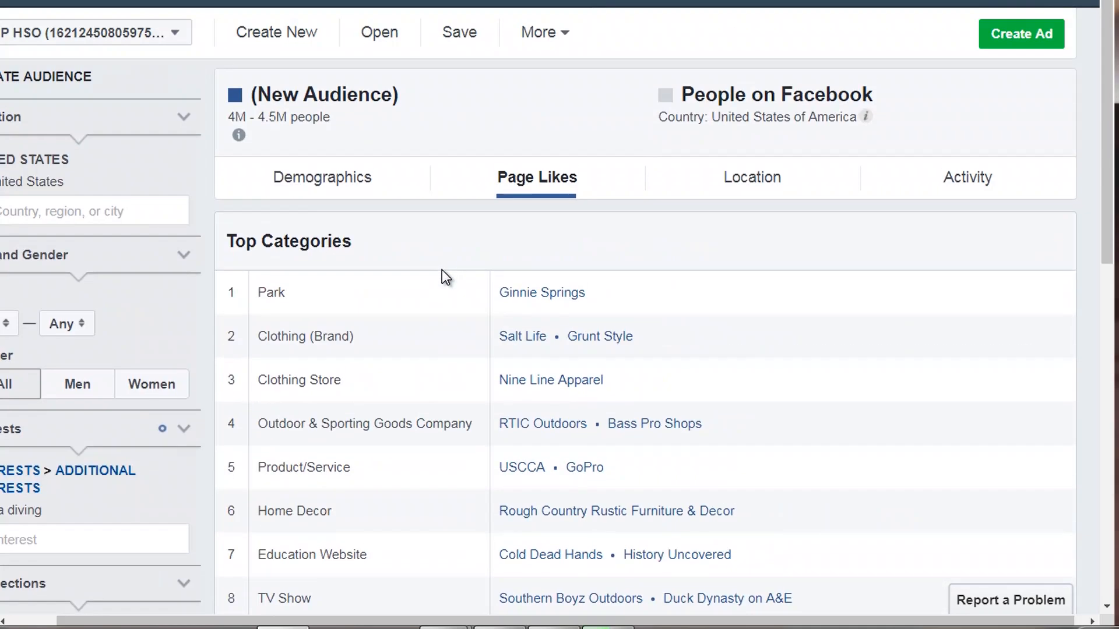
{"action": "scroll", "coordinate": [466, 245], "scroll_direction": "down", "scroll_amount": 1}
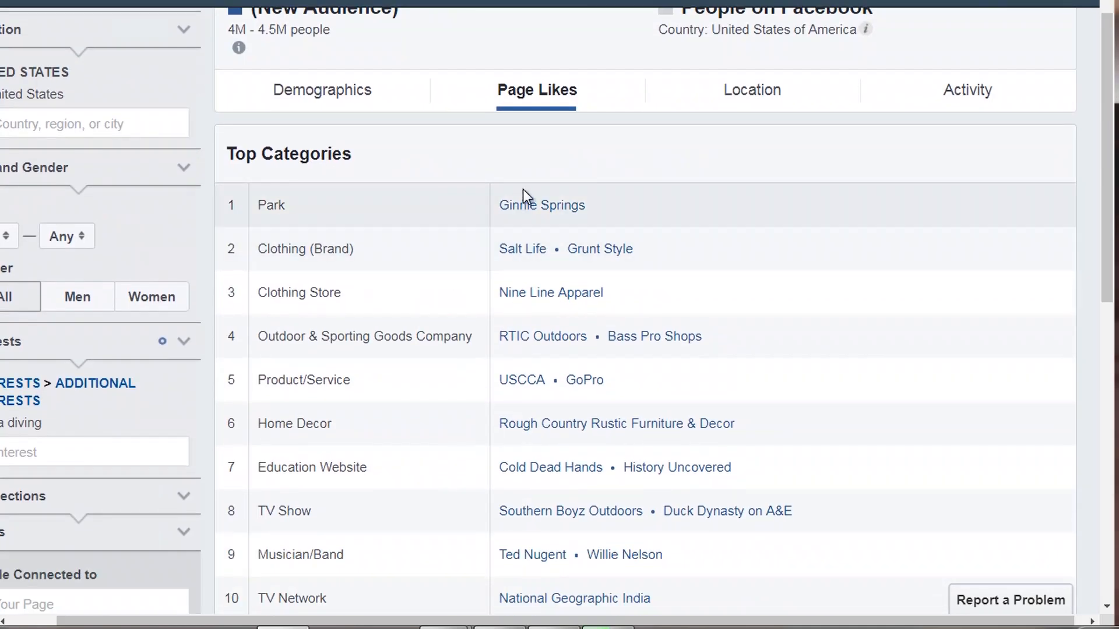
{"action": "left_click", "coordinate": [751, 93]}
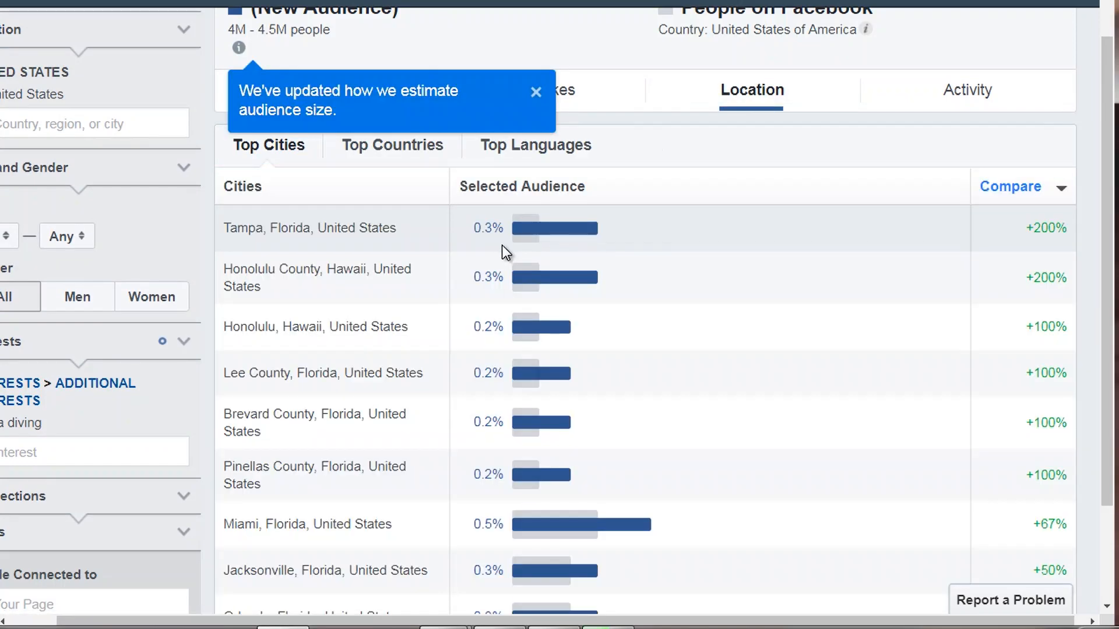
{"action": "left_click", "coordinate": [537, 94]}
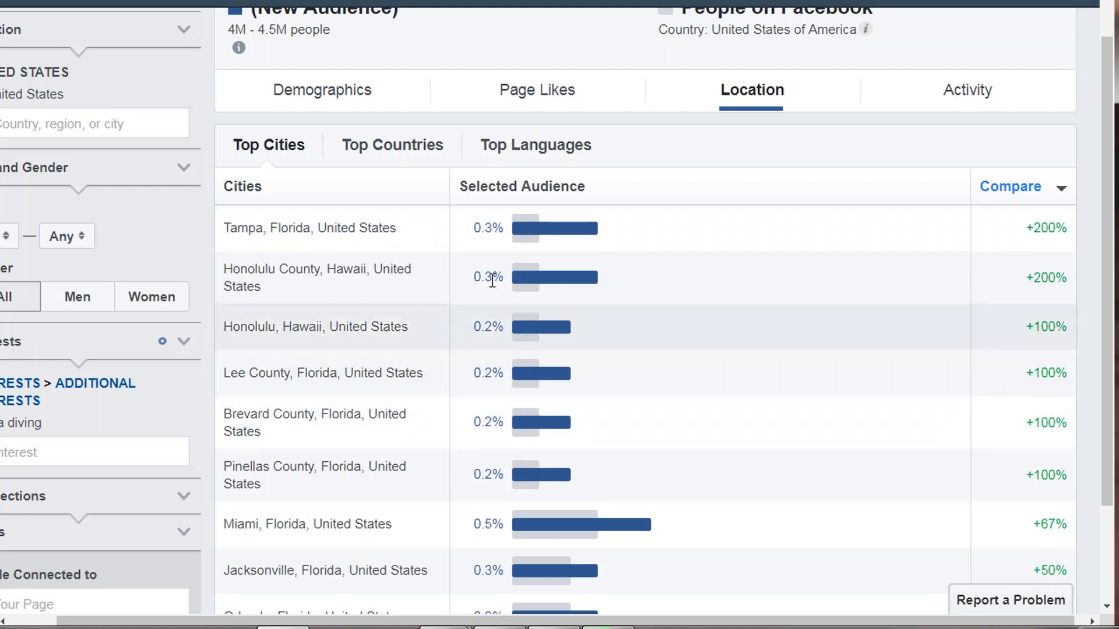
{"action": "left_click", "coordinate": [382, 147]}
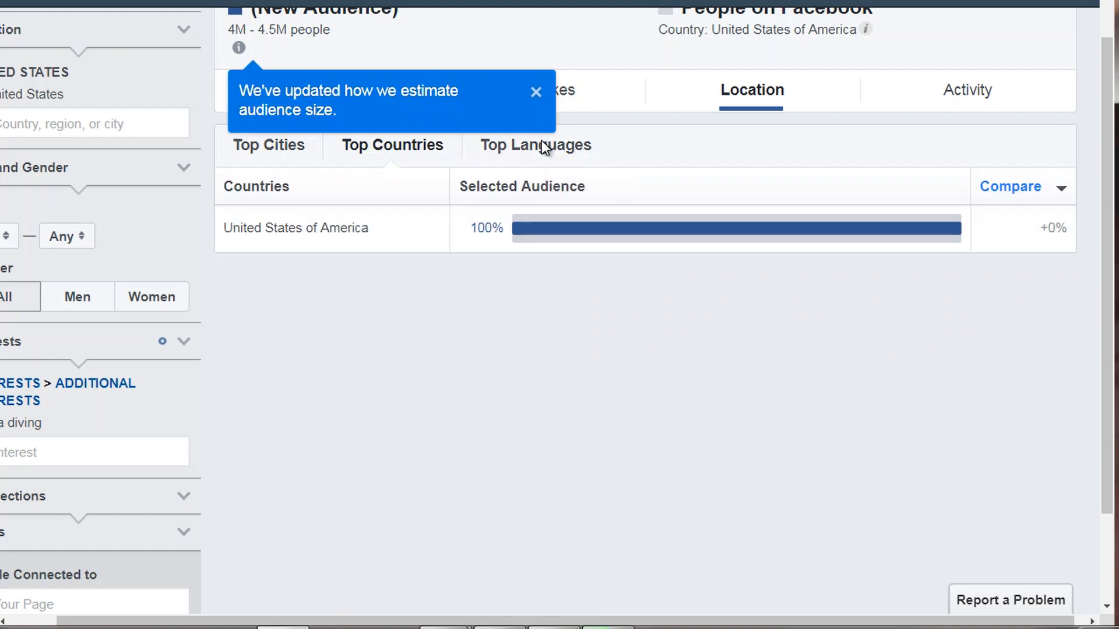
{"action": "left_click", "coordinate": [564, 157]}
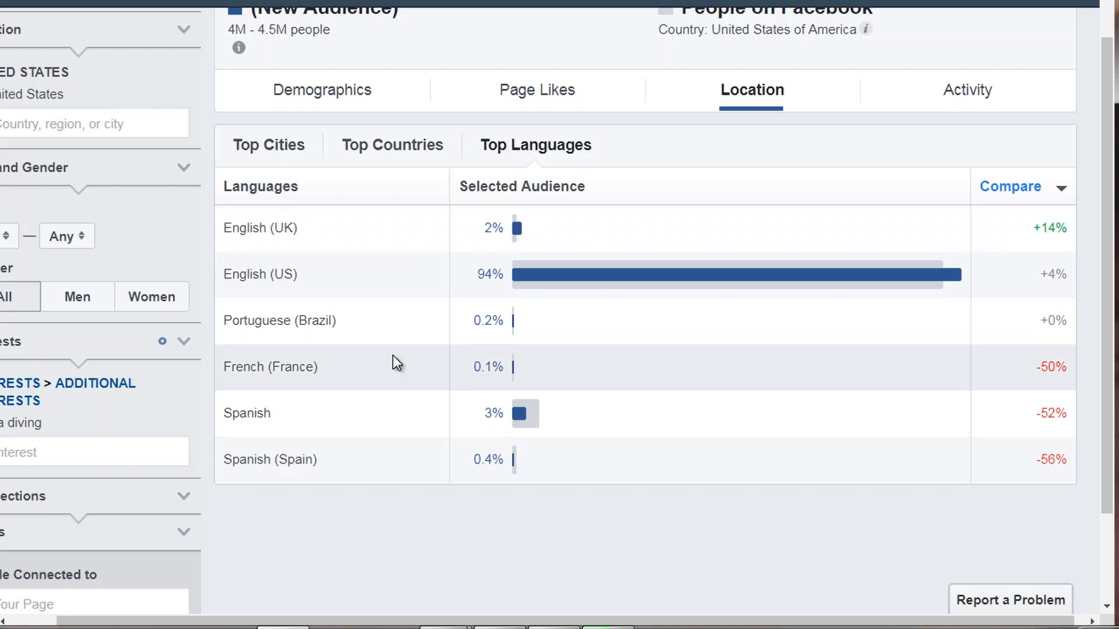
Step: Show the audience's Activity insights and examine the Frequency of Activities and Device Users charts
{"action": "left_click", "coordinate": [970, 88]}
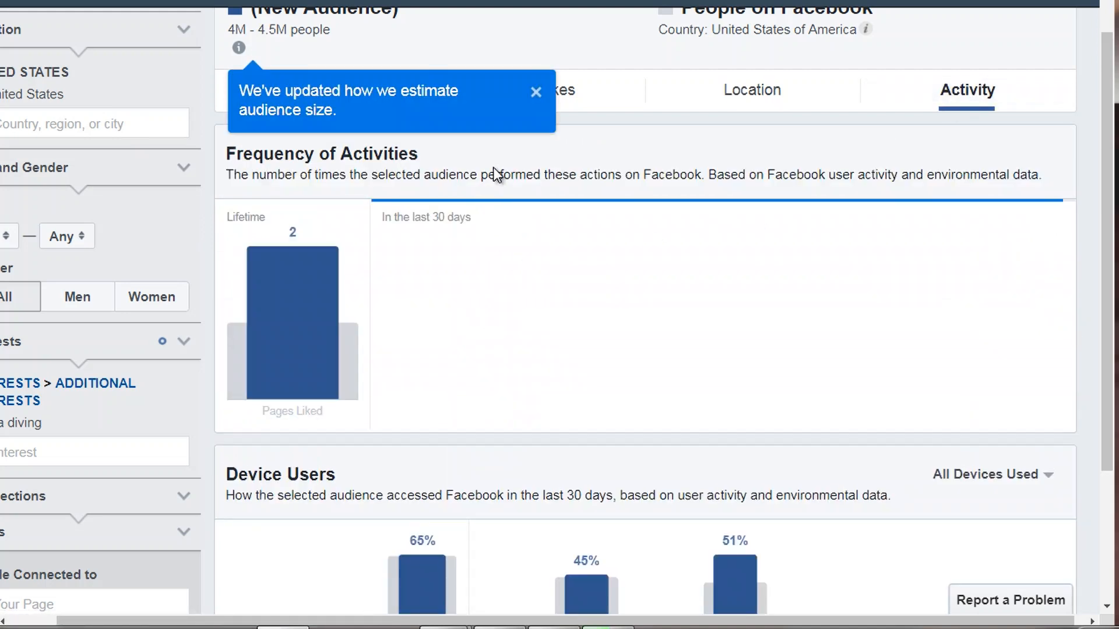
{"action": "left_click", "coordinate": [534, 92]}
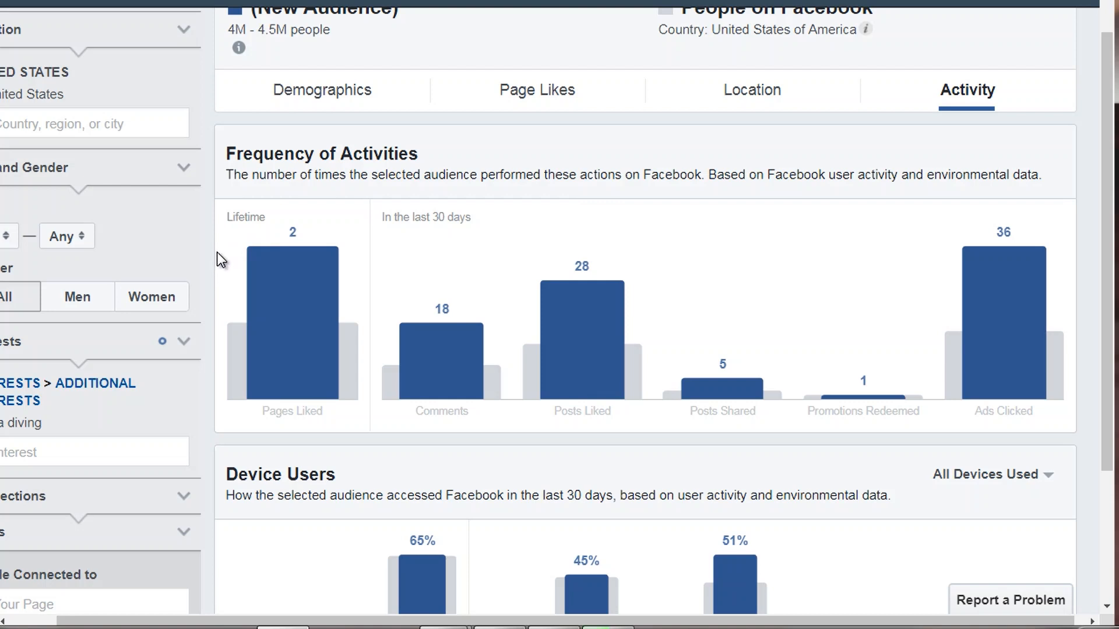
{"action": "scroll", "coordinate": [217, 252], "scroll_direction": "down", "scroll_amount": 2}
{"action": "scroll", "coordinate": [217, 252], "scroll_direction": "down", "scroll_amount": 2}
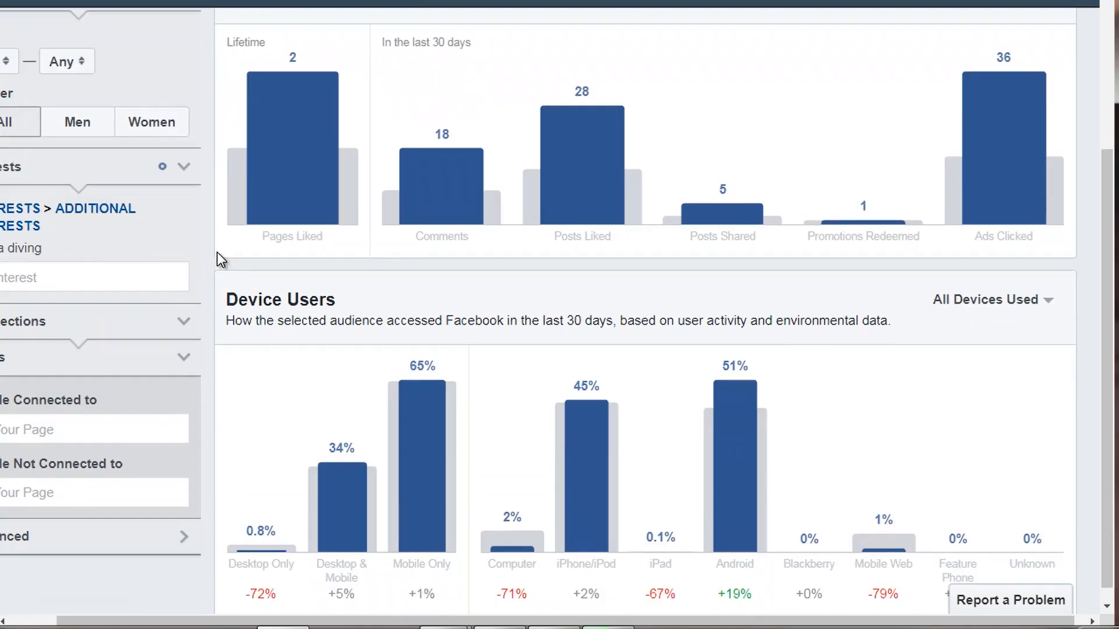
{"action": "scroll", "coordinate": [236, 297], "scroll_direction": "down", "scroll_amount": 1}
{"action": "mouse_move", "coordinate": [424, 463]}
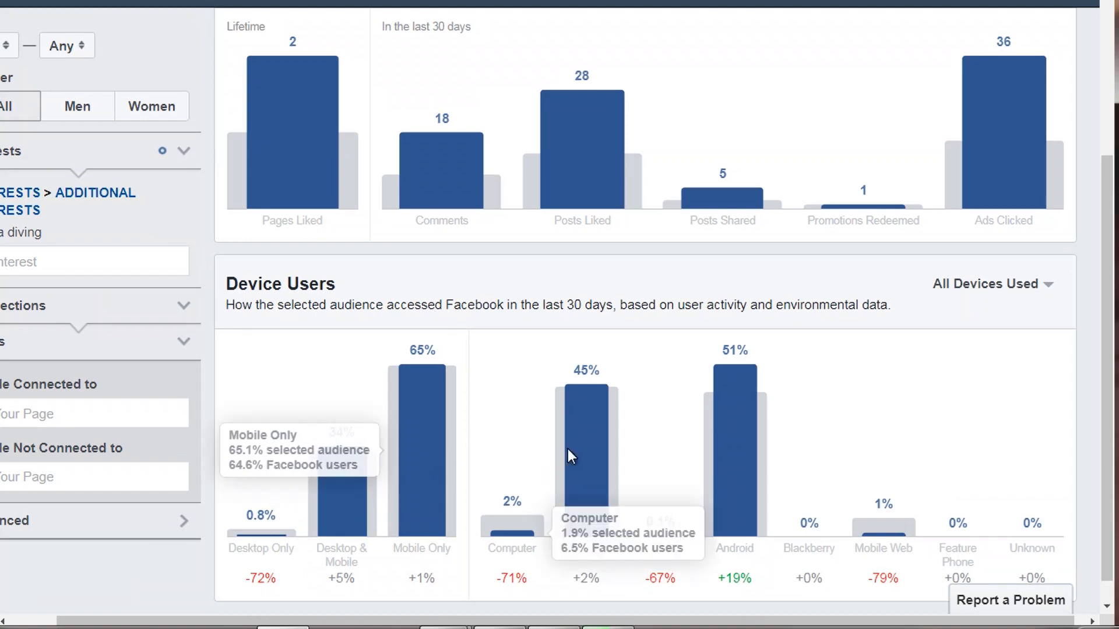
{"action": "mouse_move", "coordinate": [601, 436]}
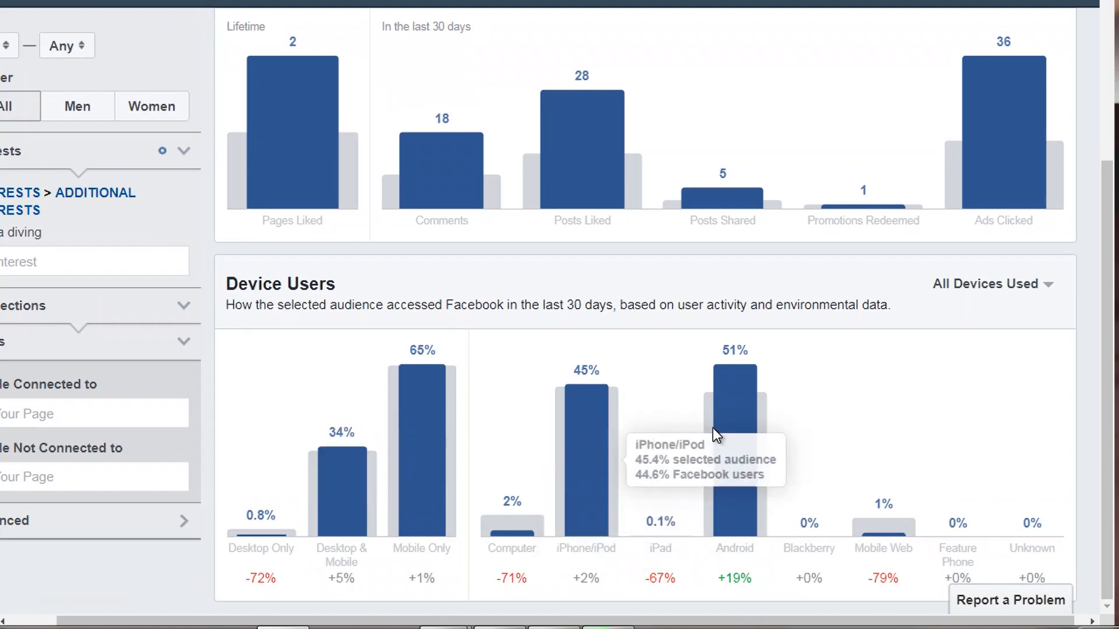
Step: Examine the Device Users chart for the Android and Desktop Only shares compared with all Facebook users
{"action": "mouse_move", "coordinate": [760, 429]}
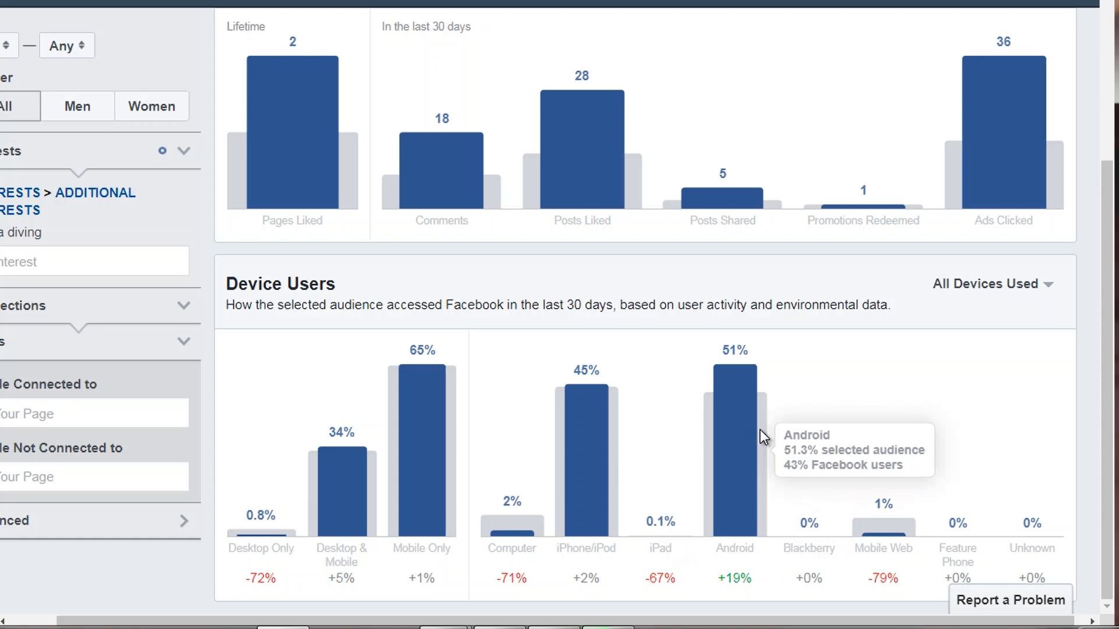
{"action": "mouse_move", "coordinate": [274, 520]}
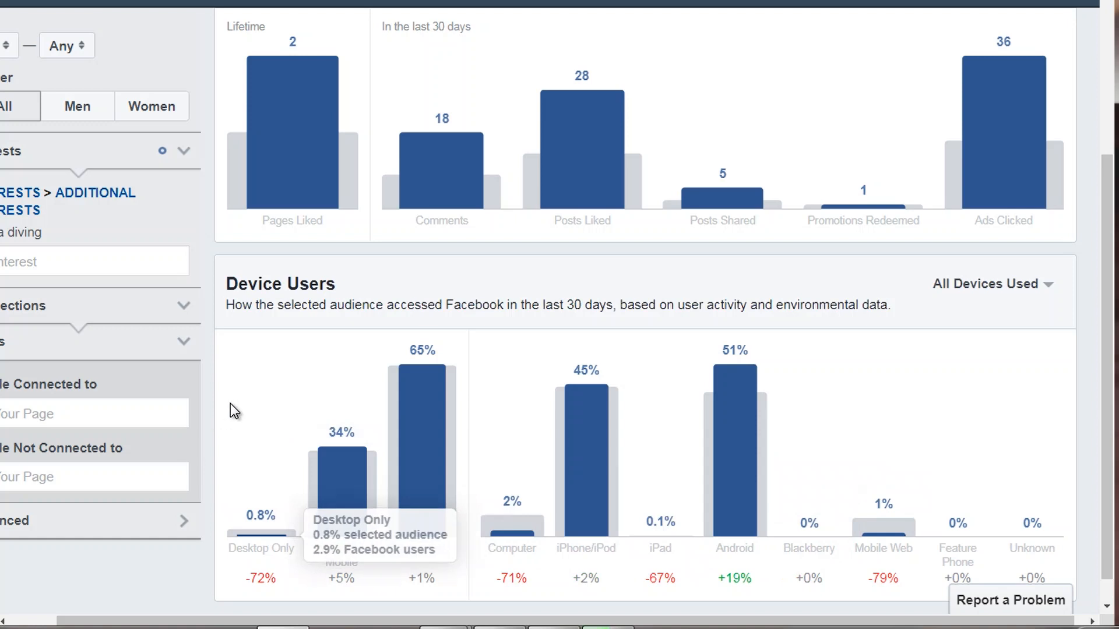
{"action": "scroll", "coordinate": [230, 404], "scroll_direction": "up", "scroll_amount": 3}
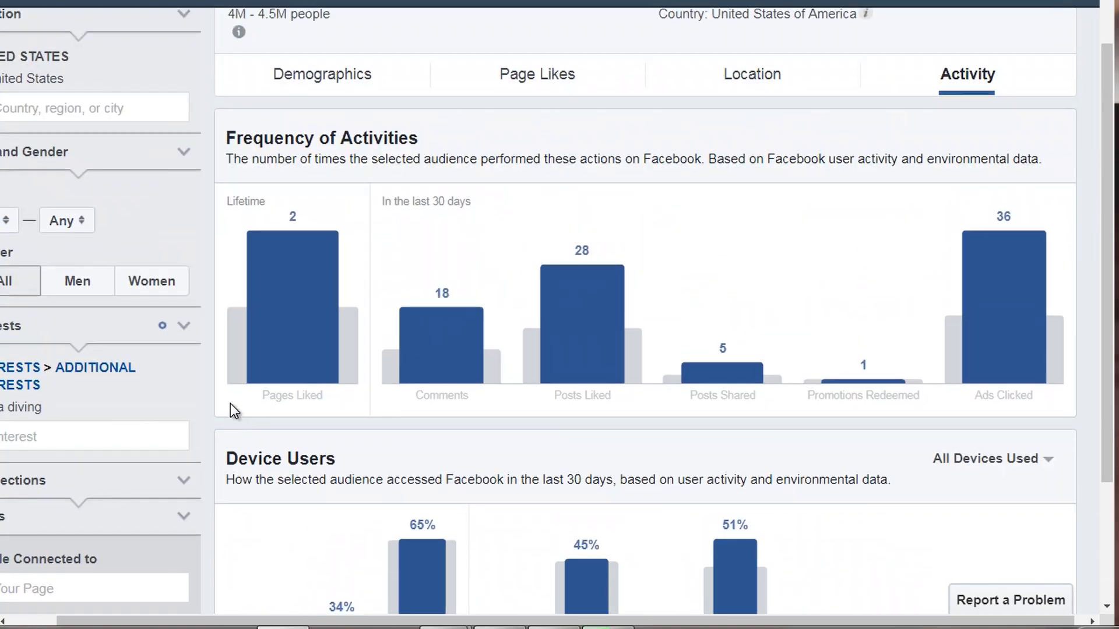
{"action": "scroll", "coordinate": [230, 403], "scroll_direction": "down", "scroll_amount": 3}
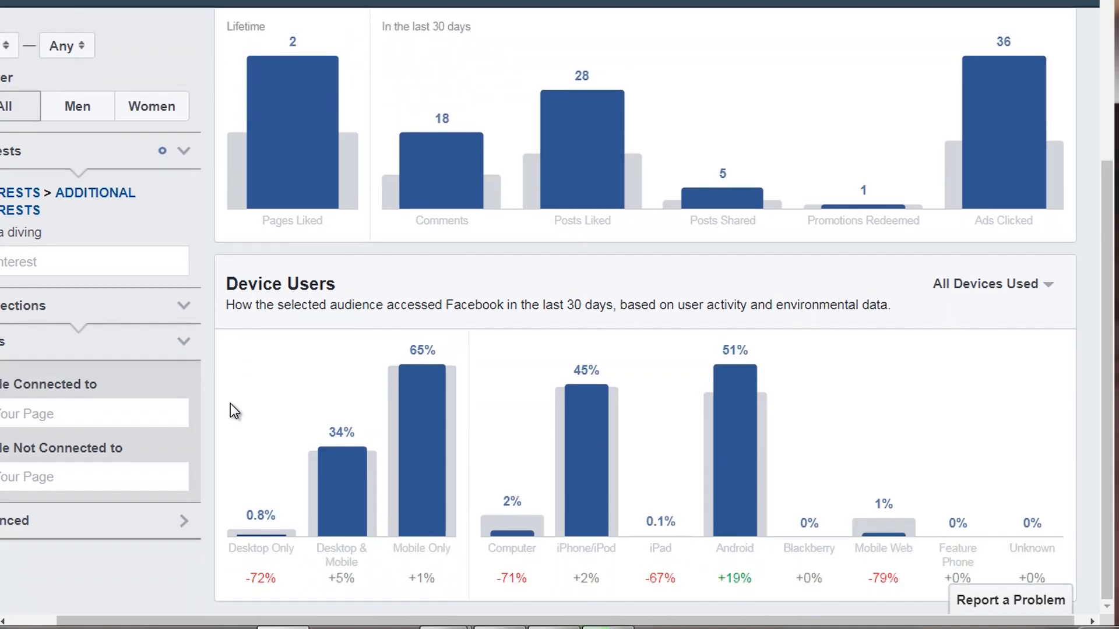
{"action": "mouse_move", "coordinate": [262, 579]}
{"action": "scroll", "coordinate": [262, 578], "scroll_direction": "left", "scroll_amount": 2}
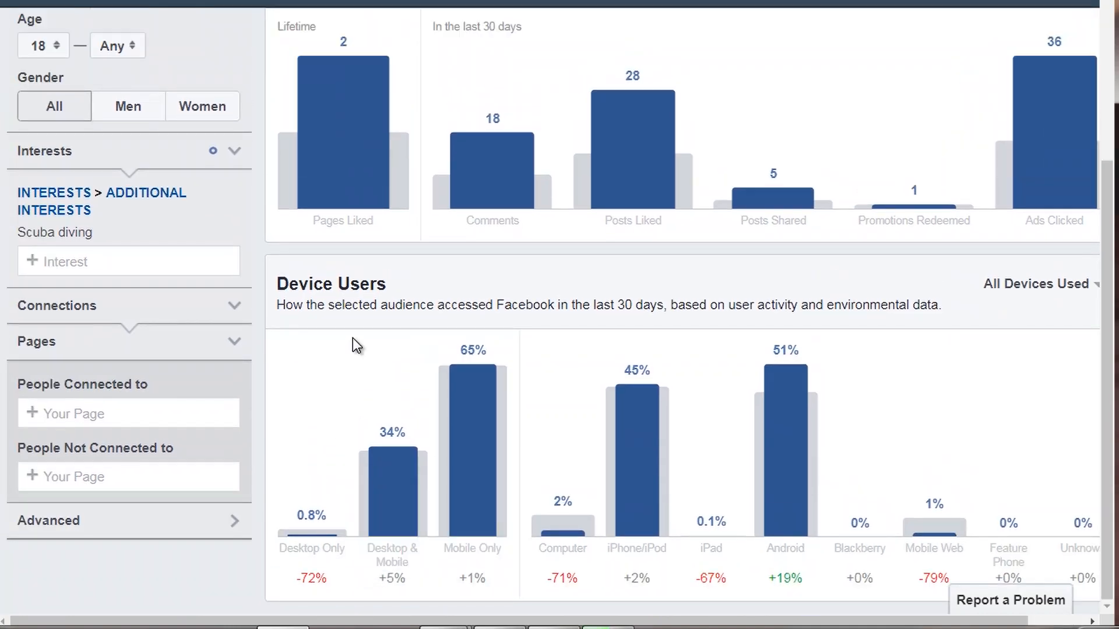
Step: Return to the audience's Demographics insights and open a blank Notepad document for notes, moved aside from the page
{"action": "scroll", "coordinate": [352, 338], "scroll_direction": "up", "scroll_amount": 5}
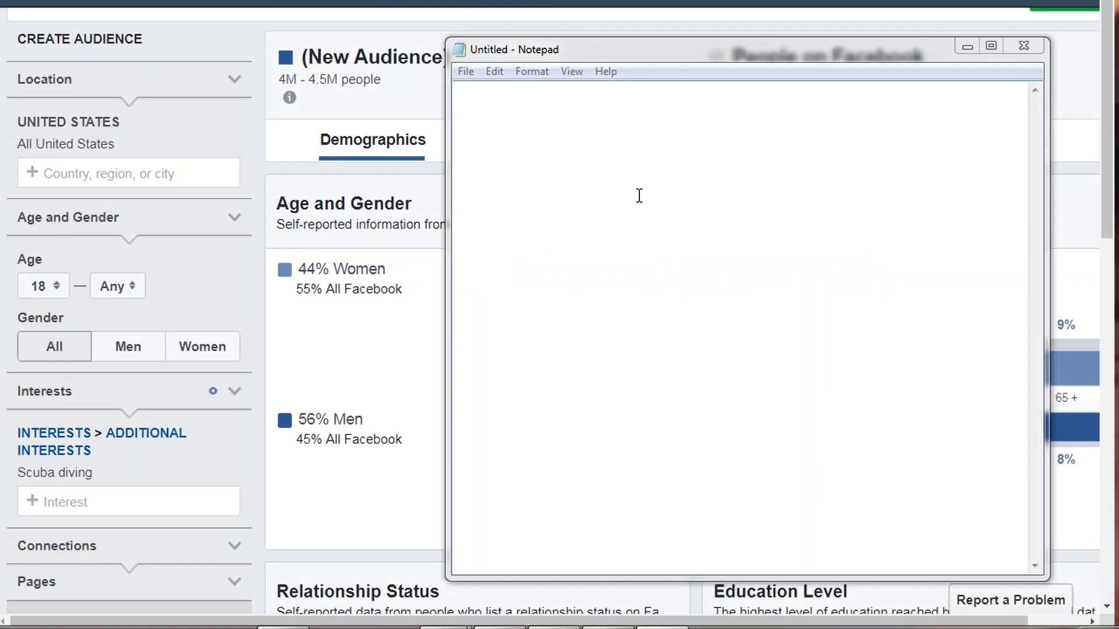
{"action": "left_click_drag", "start_coordinate": [643, 53], "coordinate": [574, 43]}
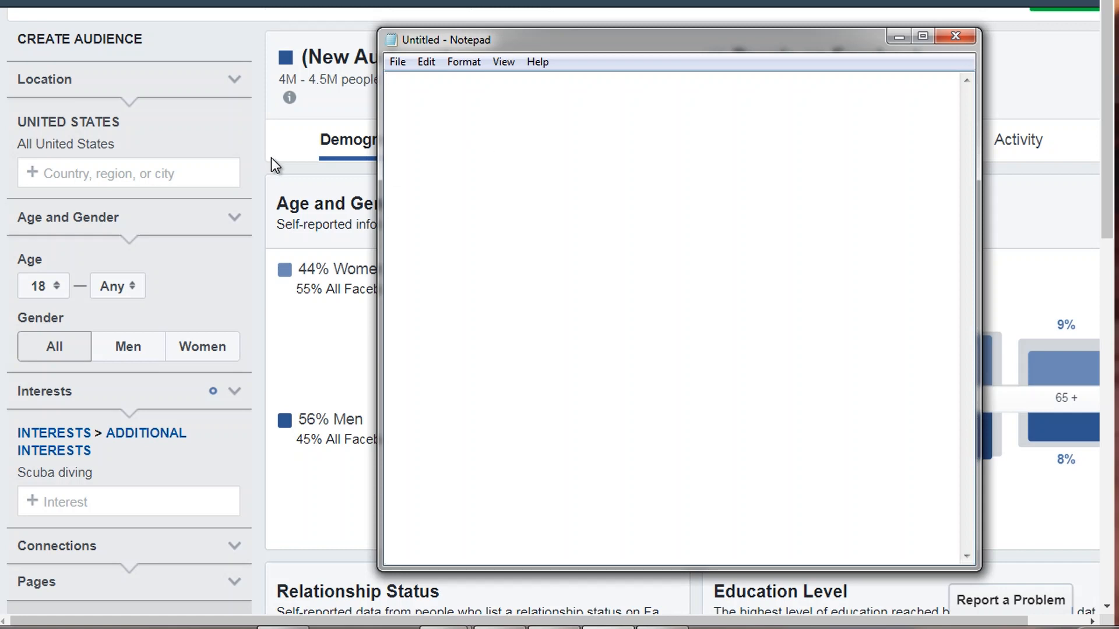
{"action": "left_click_drag", "start_coordinate": [465, 39], "coordinate": [775, 65]}
{"action": "left_click", "coordinate": [267, 201]}
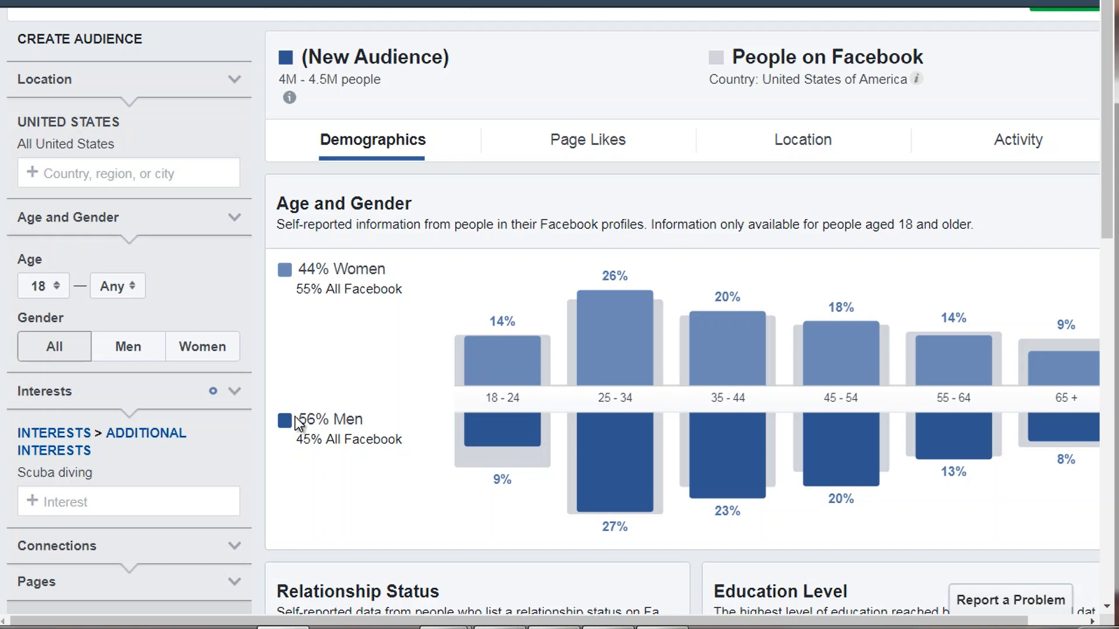
Step: Check the Age and Gender chart, set the audience's minimum age to 25 and dismiss the audience size notice
{"action": "left_click_drag", "start_coordinate": [371, 432], "coordinate": [374, 424]}
{"action": "left_click", "coordinate": [374, 425]}
{"action": "mouse_move", "coordinate": [605, 315]}
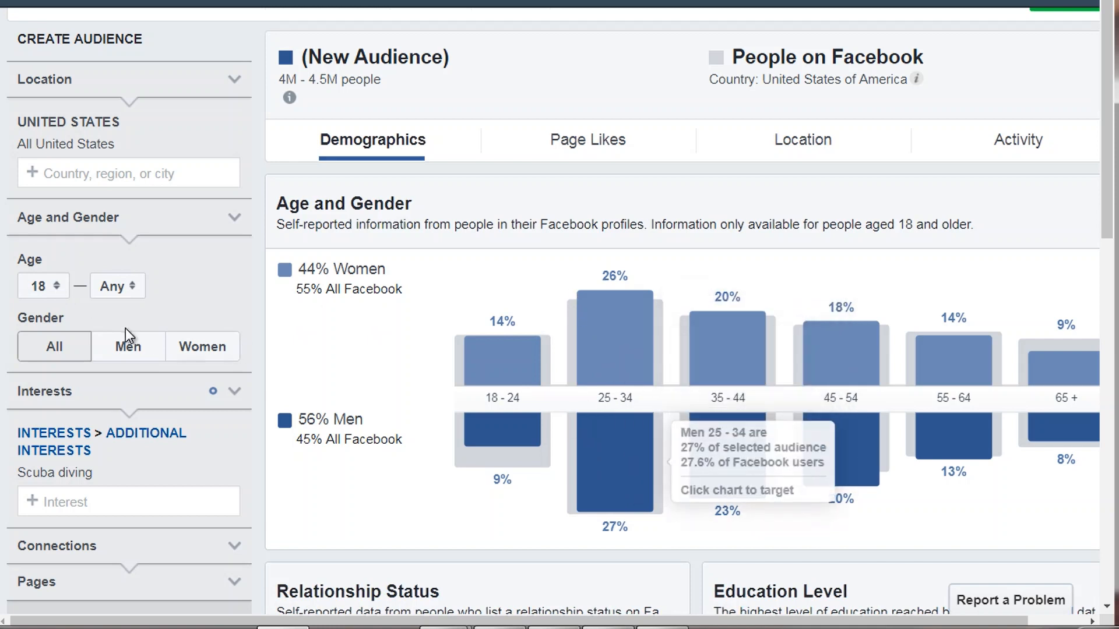
{"action": "left_click", "coordinate": [60, 286]}
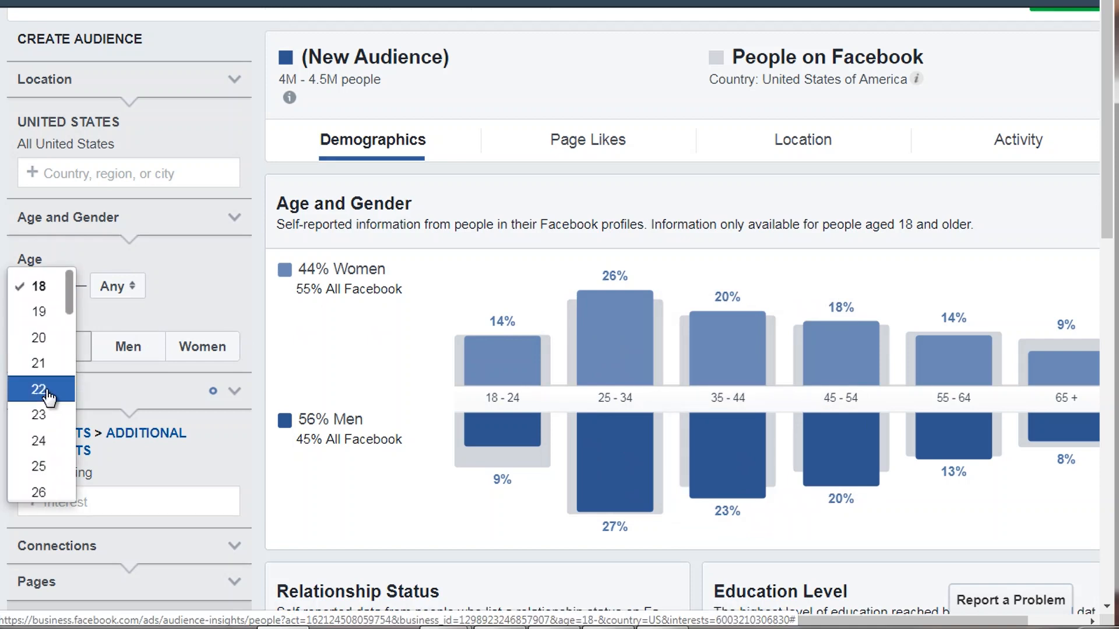
{"action": "left_click", "coordinate": [41, 466]}
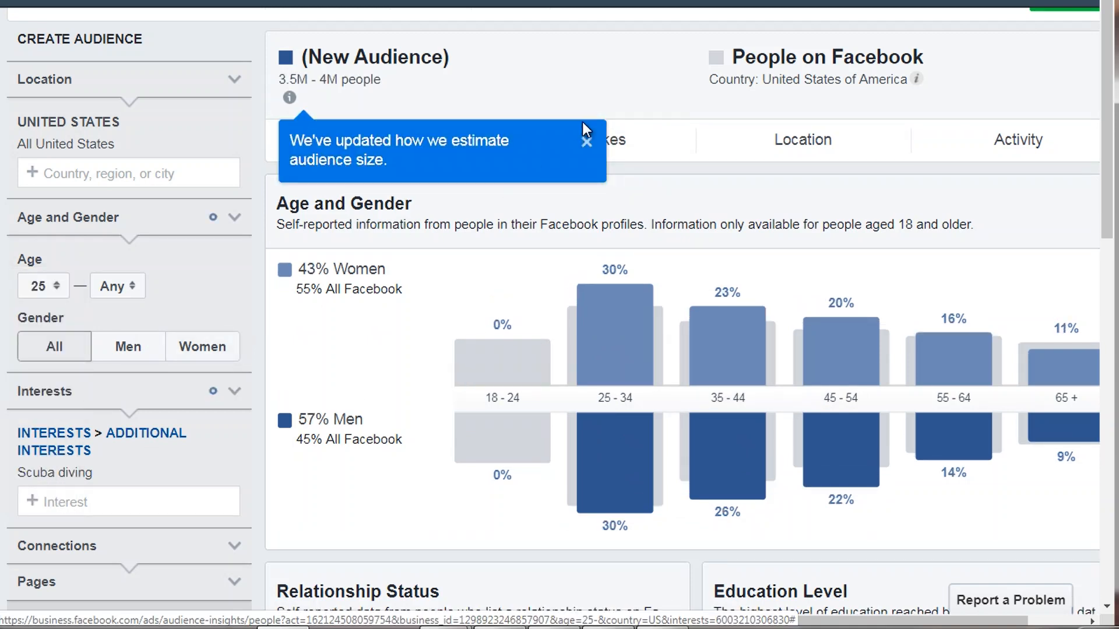
{"action": "left_click", "coordinate": [585, 143]}
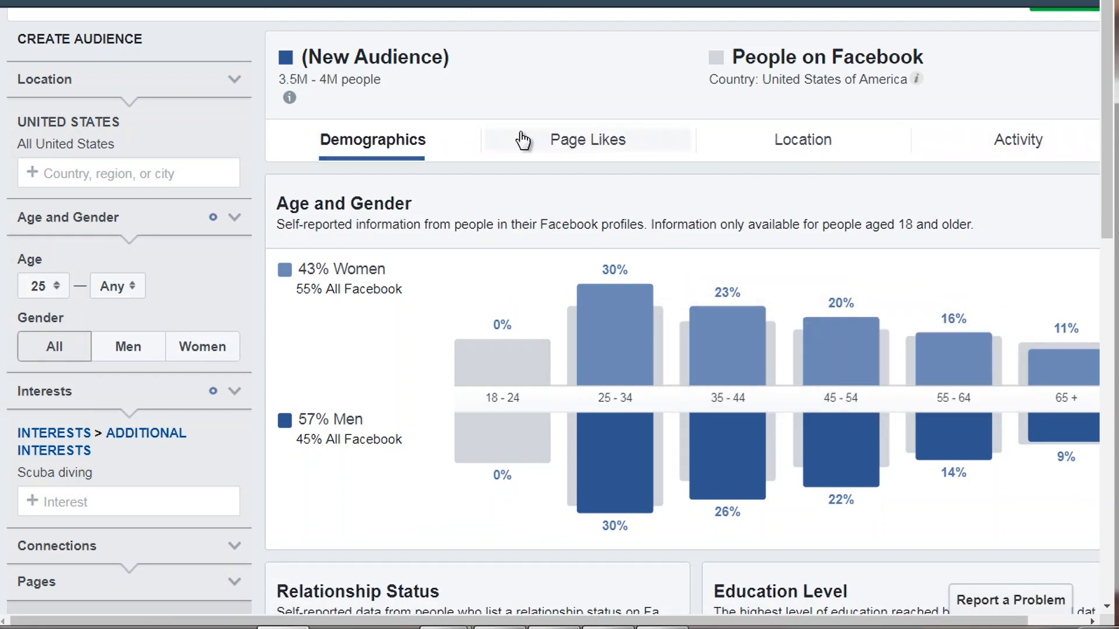
Step: Set the audience's maximum age to 54 and dismiss the audience size notice
{"action": "mouse_move", "coordinate": [1026, 421]}
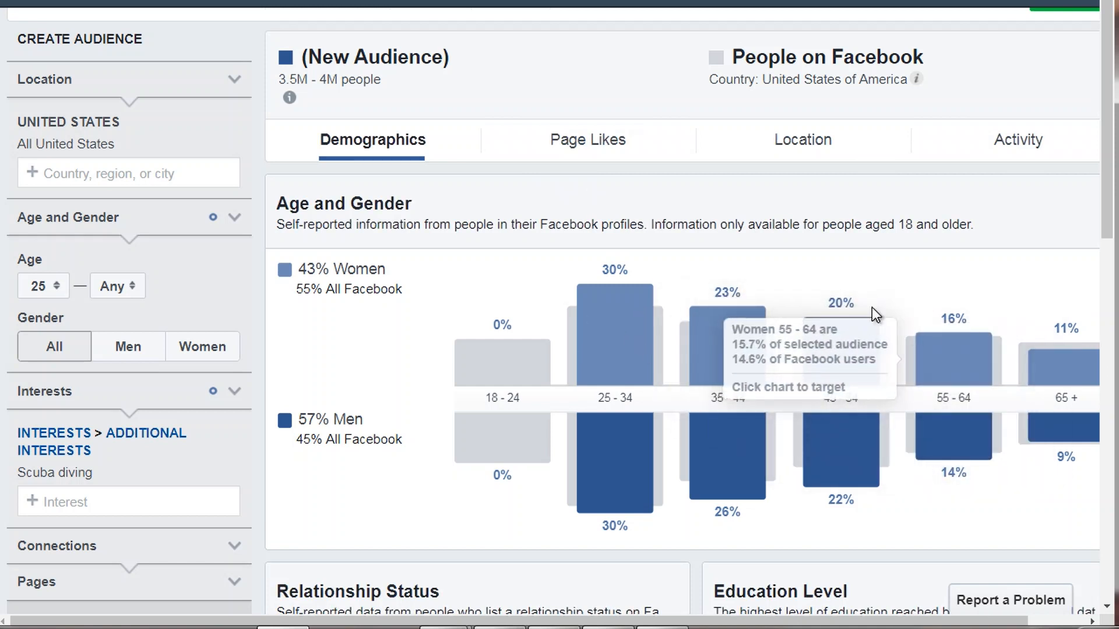
{"action": "left_click", "coordinate": [112, 293]}
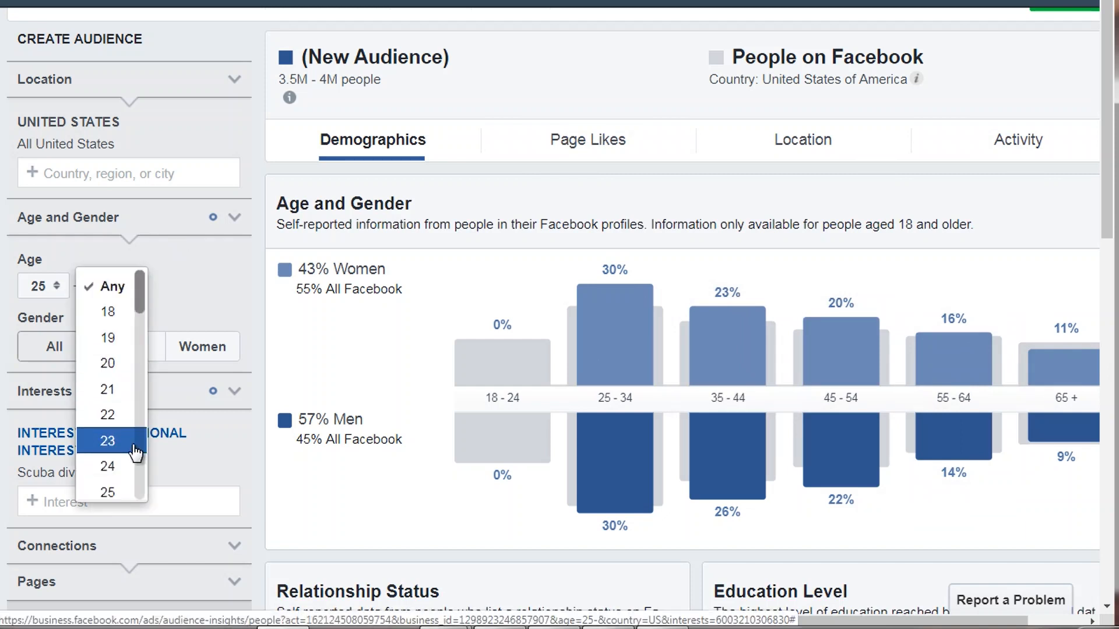
{"action": "scroll", "coordinate": [123, 430], "scroll_direction": "up", "scroll_amount": 1}
{"action": "scroll", "coordinate": [123, 430], "scroll_direction": "down", "scroll_amount": 1}
{"action": "scroll", "coordinate": [122, 430], "scroll_direction": "down", "scroll_amount": 5}
{"action": "scroll", "coordinate": [122, 430], "scroll_direction": "down", "scroll_amount": 5}
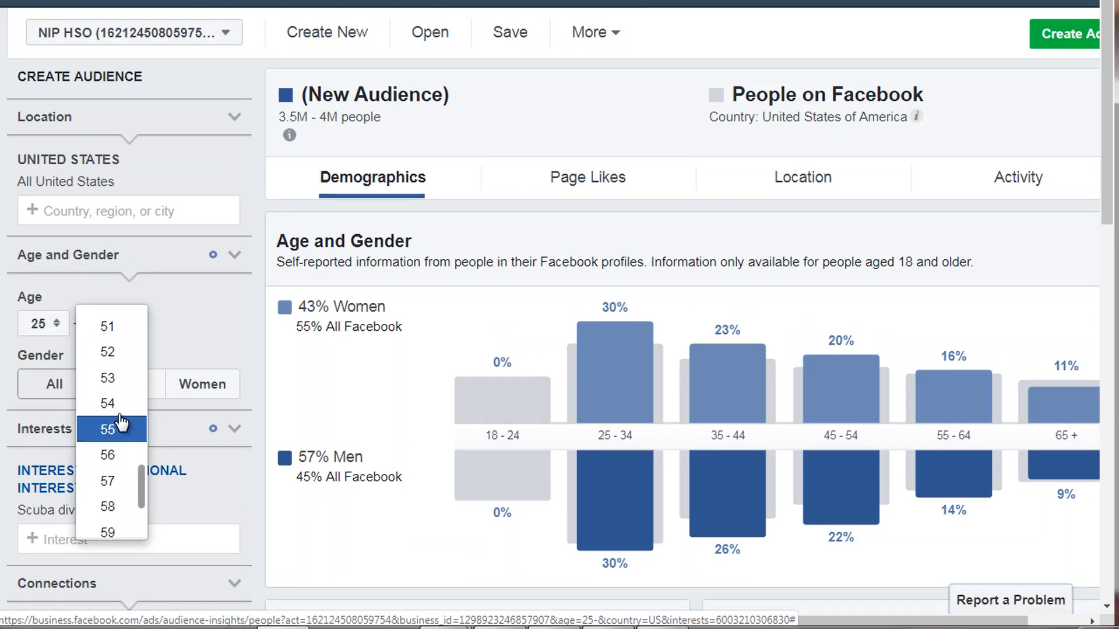
{"action": "left_click", "coordinate": [117, 403]}
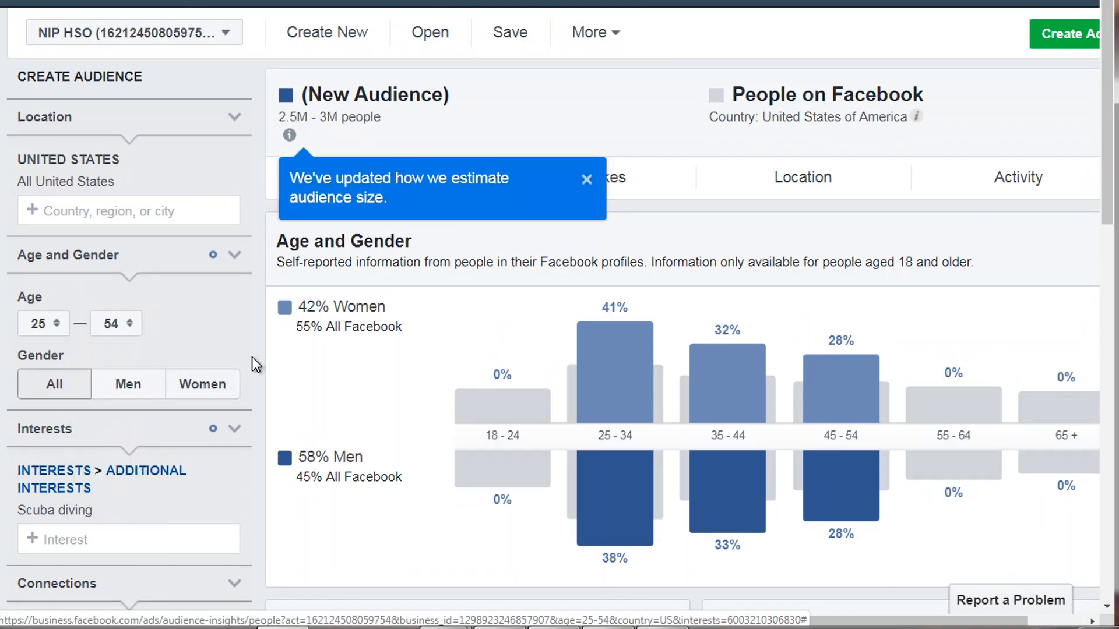
{"action": "left_click", "coordinate": [587, 179]}
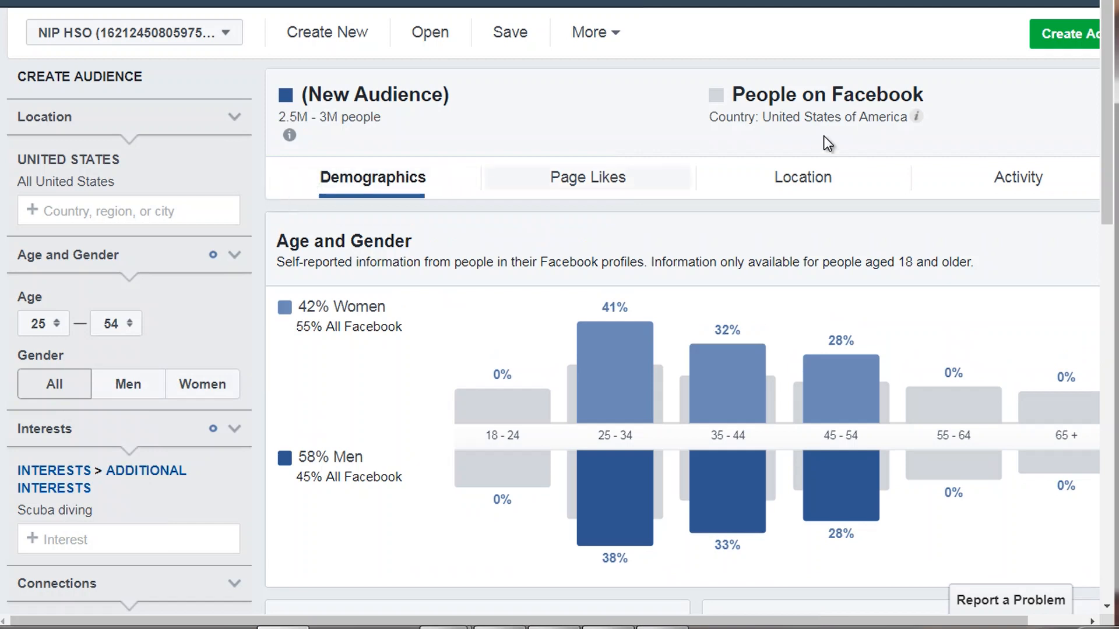
Step: Switch to the blank Notepad document and write the lines "Location: United States" and "Age: 25-54"
{"action": "mouse_move", "coordinate": [1109, 88]}
{"action": "left_mouse_down"}
{"action": "mouse_move", "coordinate": [1107, 108]}
{"action": "mouse_move", "coordinate": [1106, 97]}
{"action": "left_mouse_up"}
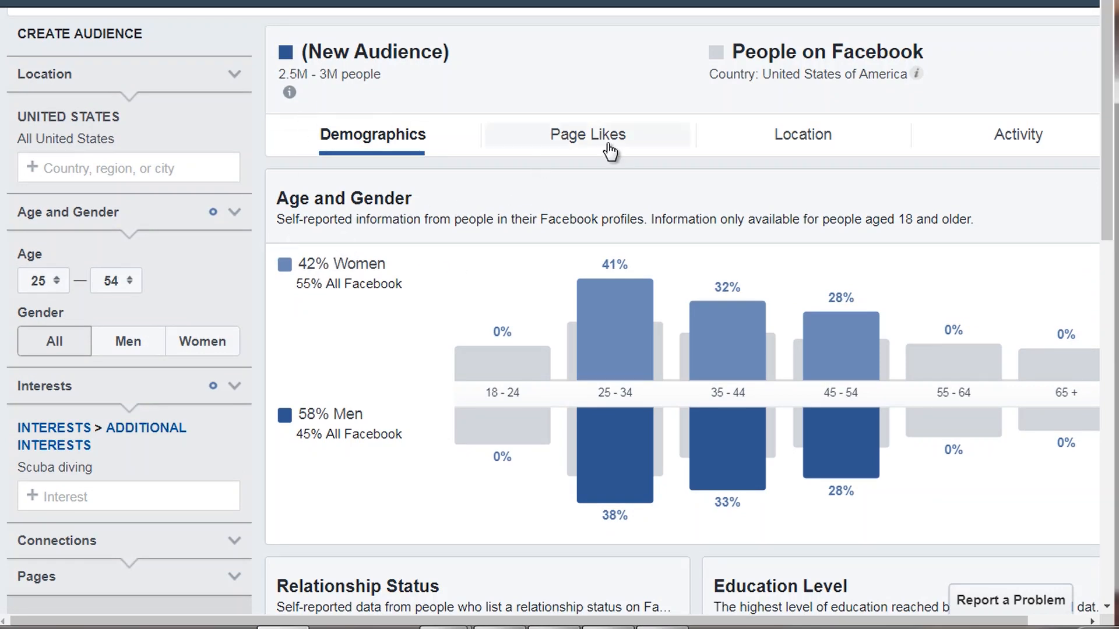
{"action": "left_click", "coordinate": [608, 628]}
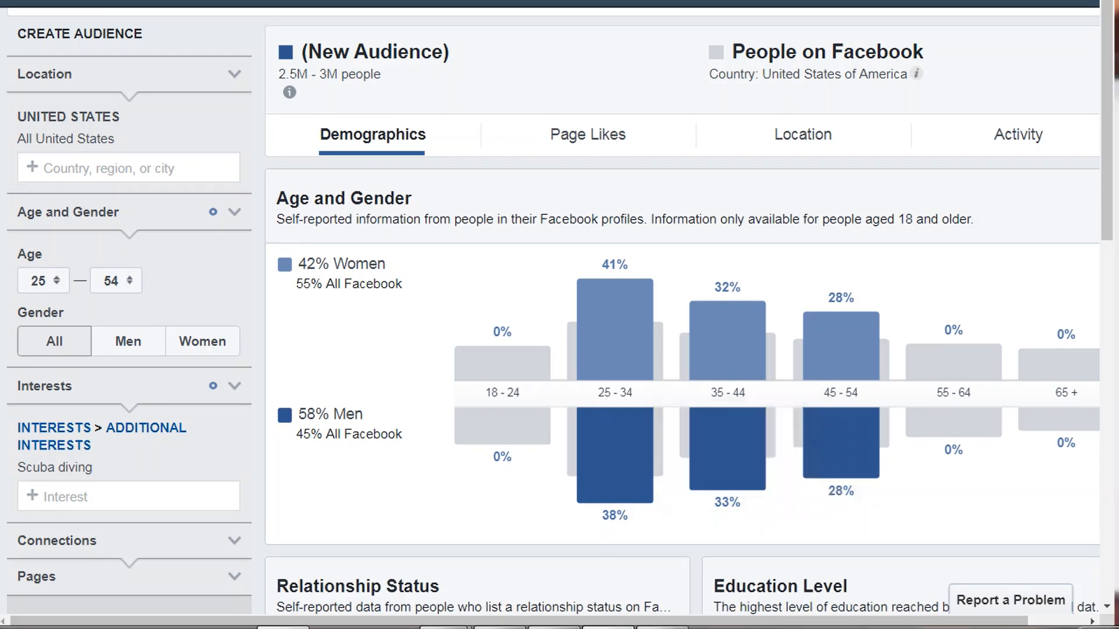
{"action": "left_click_drag", "start_coordinate": [915, 71], "coordinate": [527, 64]}
{"action": "type", "text": "Locati"}
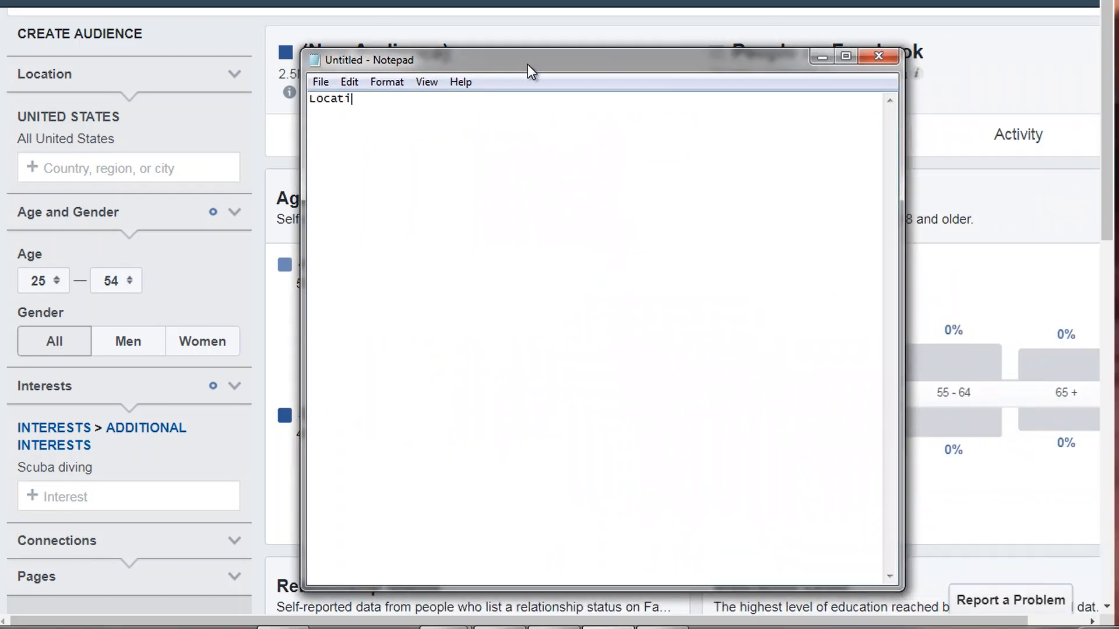
{"action": "type", "text": "on:  United States"}
{"action": "key", "text": "Return"}
{"action": "key", "text": "Return"}
{"action": "type", "text": "Age :  25-"}
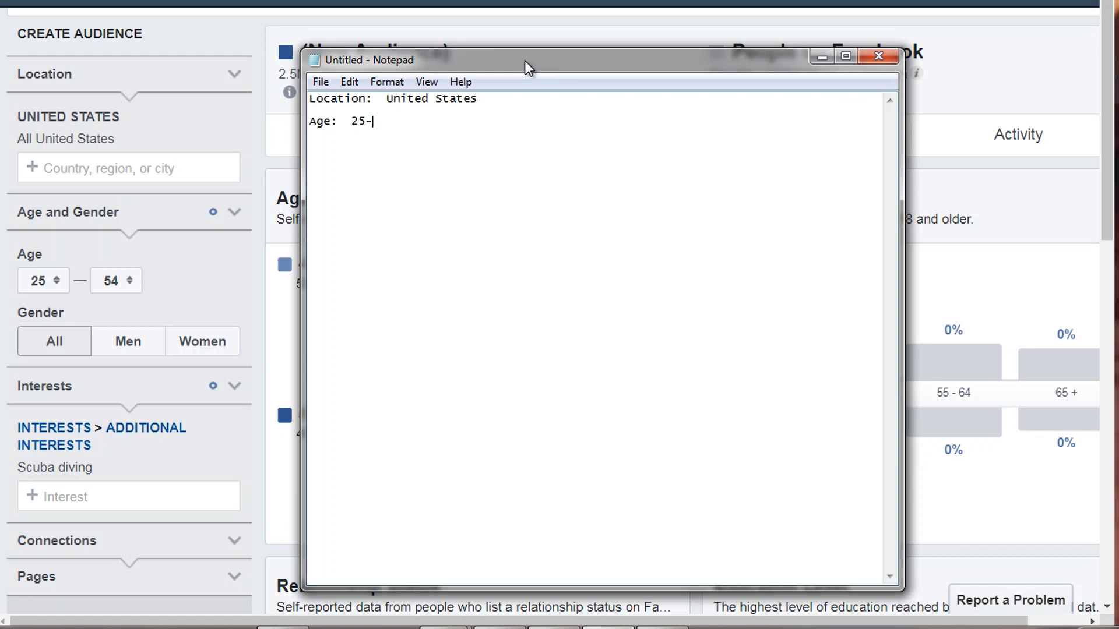
{"action": "type", "text": "54"}
{"action": "key", "text": "Return"}
Step: Add the lines "Gender: All" and "Interest: Scuba Diving" to the audience notes
{"action": "type", "text": "Gender: All"}
{"action": "key", "text": "Return"}
{"action": "type", "text": "Interest:  Scuba Diving"}
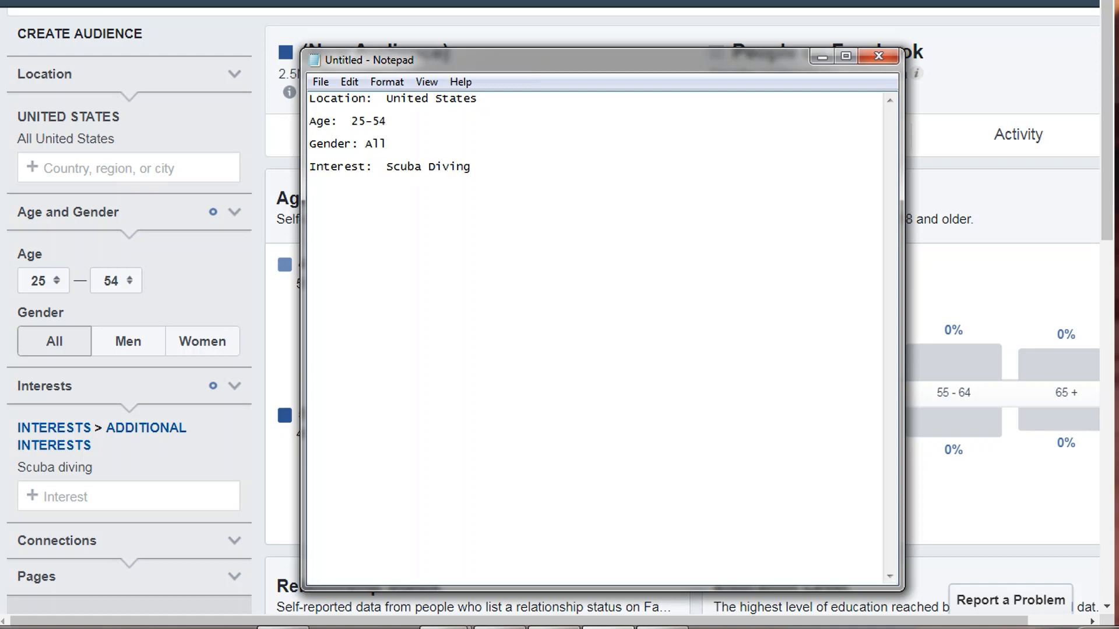
Step: Switch back to Audience Insights and review the Relationship Status, Education Level and Job Title data
{"action": "left_click_drag", "start_coordinate": [464, 55], "coordinate": [769, 69]}
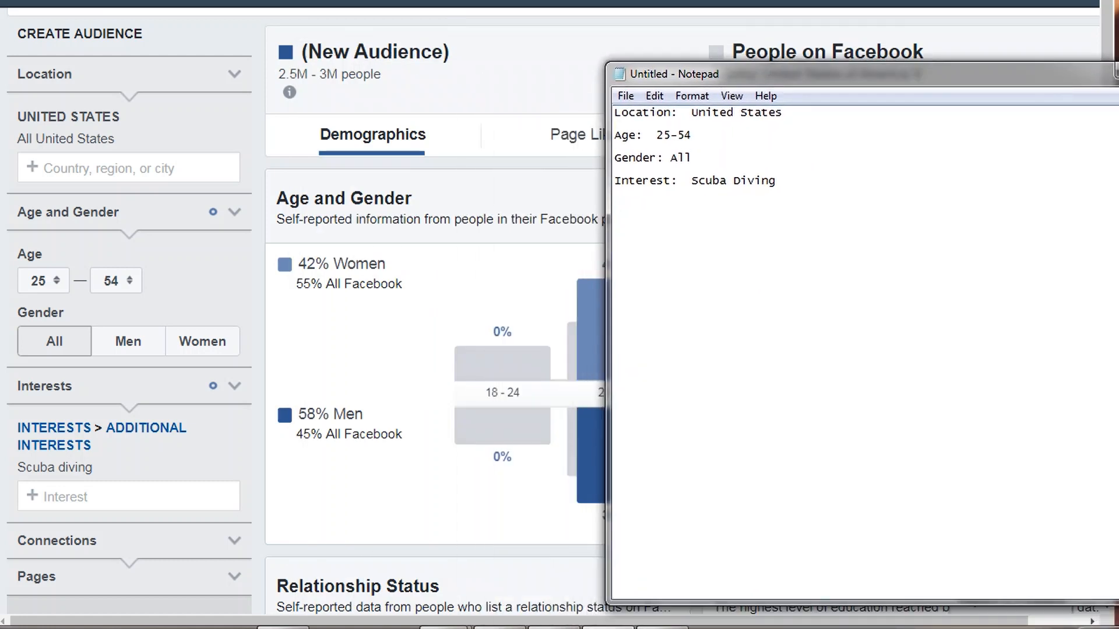
{"action": "key", "text": "alt+Tab"}
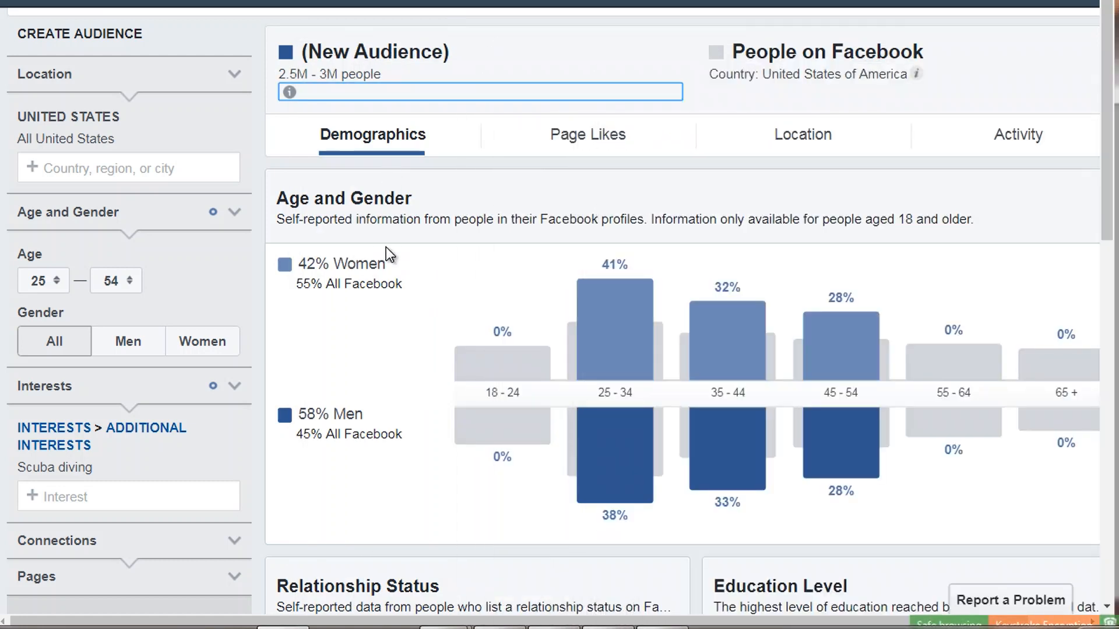
{"action": "scroll", "coordinate": [417, 269], "scroll_direction": "down", "scroll_amount": 7}
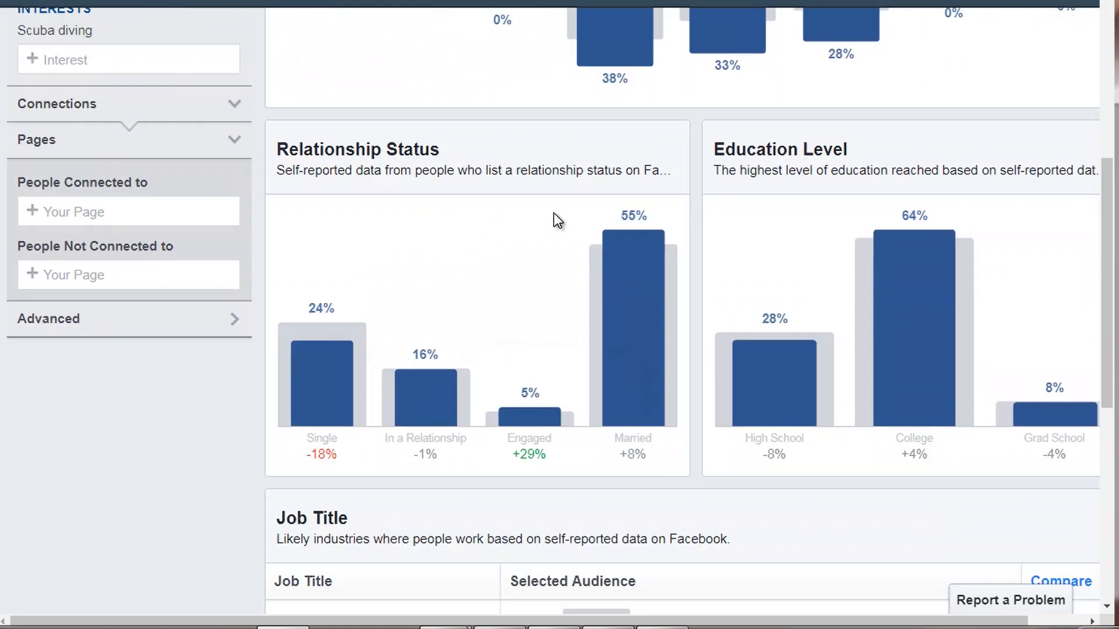
{"action": "mouse_move", "coordinate": [900, 380]}
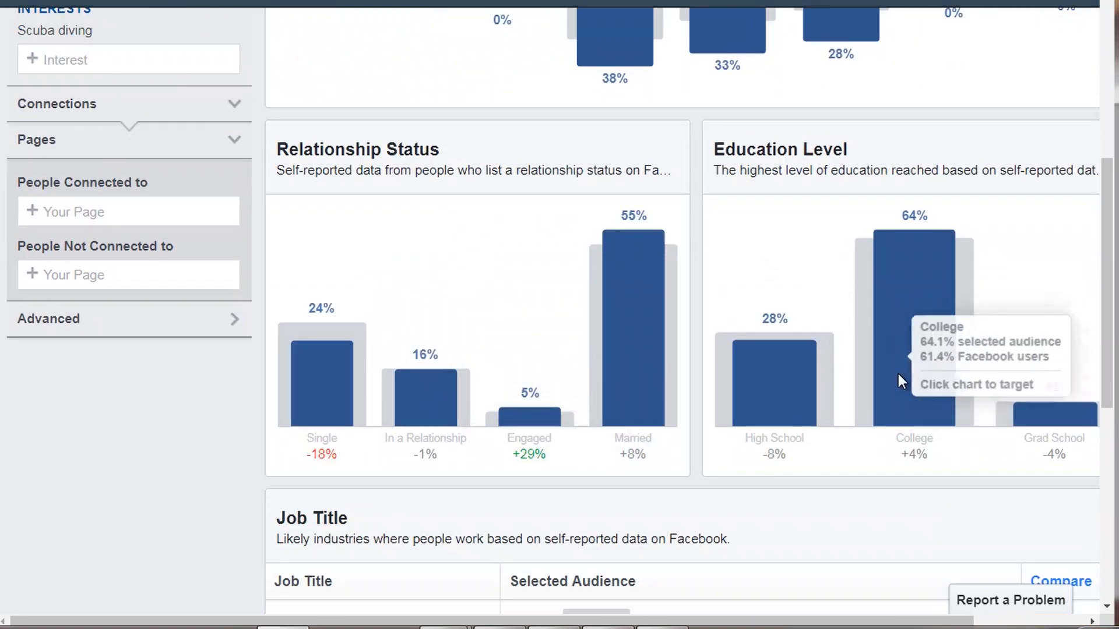
{"action": "scroll", "coordinate": [645, 589], "scroll_direction": "down", "scroll_amount": 8}
Step: Switch to the Notepad notes and add the line "Relationship: Married" below the interest
{"action": "mouse_move", "coordinate": [608, 627]}
{"action": "left_click", "coordinate": [588, 559]}
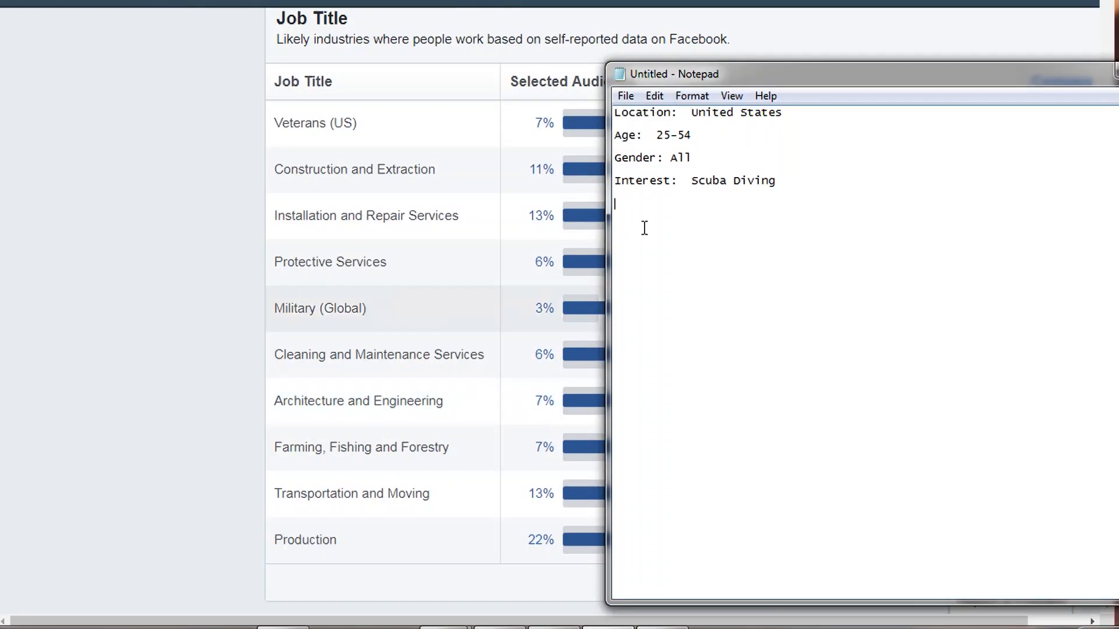
{"action": "left_click_drag", "start_coordinate": [759, 71], "coordinate": [578, 15]}
{"action": "key", "text": "Return"}
{"action": "key", "text": "Return"}
{"action": "type", "text": "Married"}
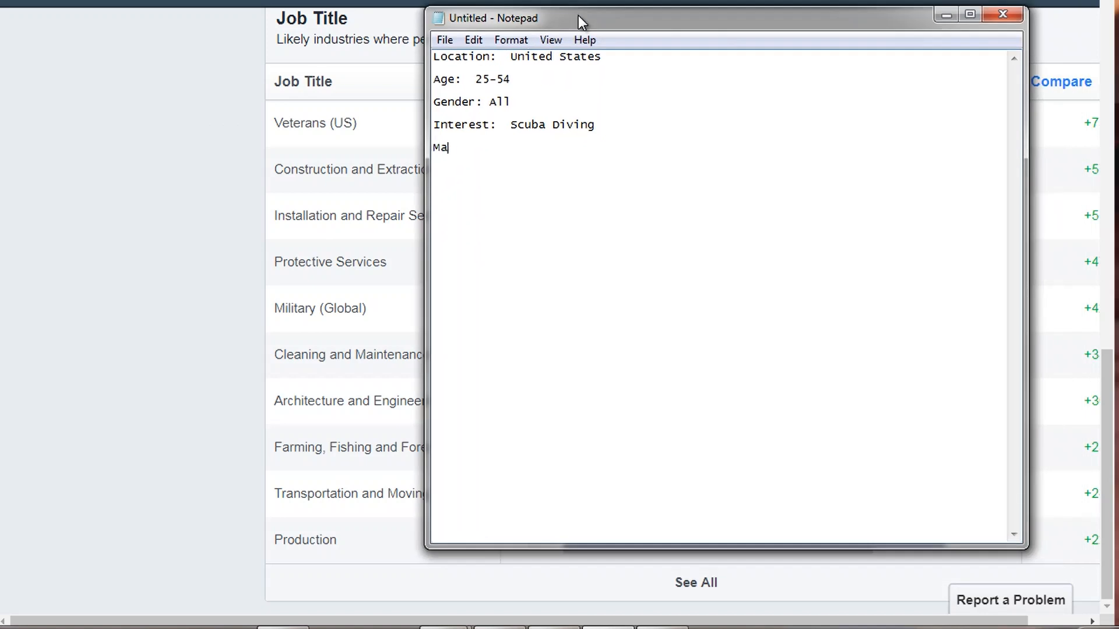
{"action": "key", "text": "BackSpace"}
{"action": "key", "text": "BackSpace"}
{"action": "key", "text": "BackSpace"}
{"action": "key", "text": "BackSpace"}
{"action": "key", "text": "BackSpace"}
{"action": "key", "text": "BackSpace"}
{"action": "type", "text": "a"}
{"action": "key", "text": "BackSpace"}
{"action": "key", "text": "BackSpace"}
{"action": "type", "text": "Relationship:  Married"}
{"action": "key", "text": "Return"}
{"action": "key", "text": "Return"}
Step: Add the line "Education: College" to the audience notes
{"action": "type", "text": "Education"}
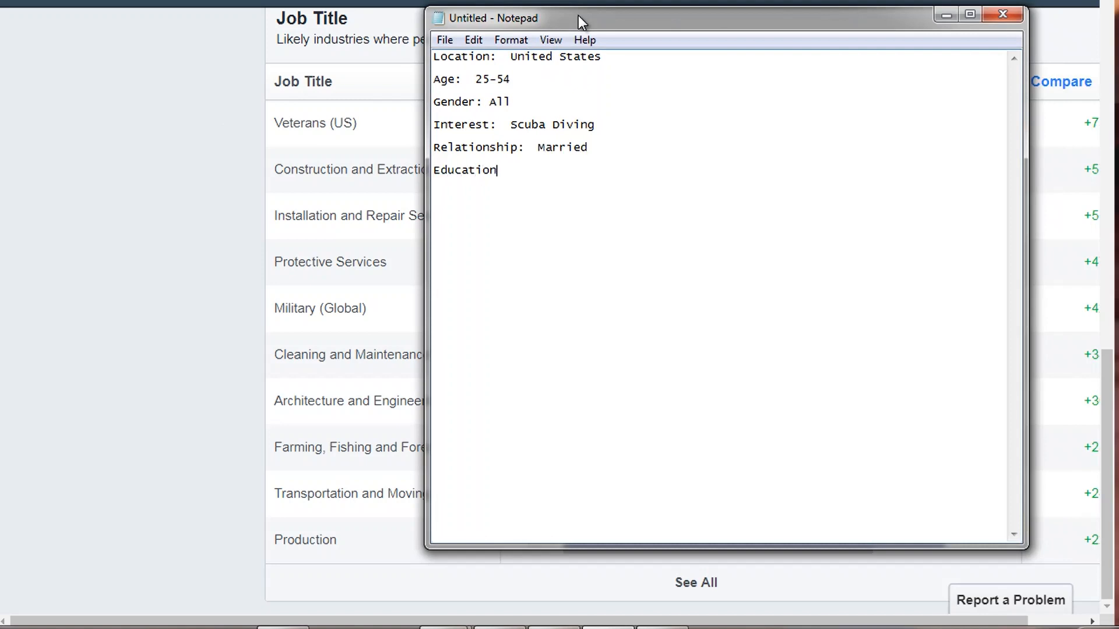
{"action": "type", "text": ":  College"}
{"action": "key", "text": "Return"}
{"action": "key", "text": "Return"}
Step: Check the Job Title table and add the line "Job Title: Production, Veterans, Installation and Repairs, etc..." to the notes
{"action": "type", "text": "Job Title:"}
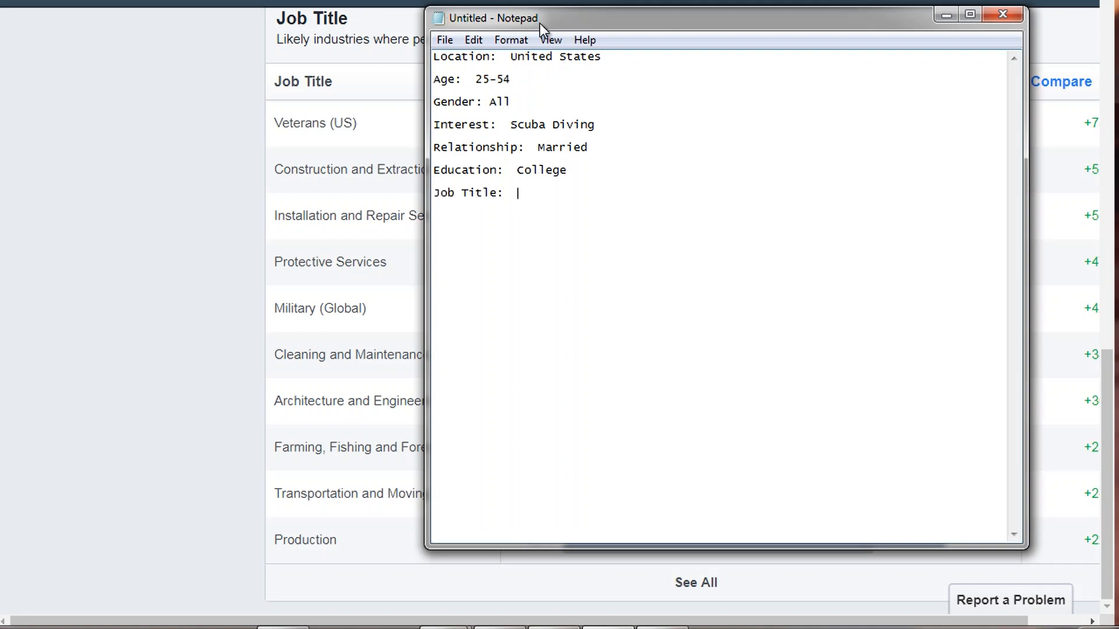
{"action": "left_click_drag", "start_coordinate": [539, 23], "coordinate": [778, 555]}
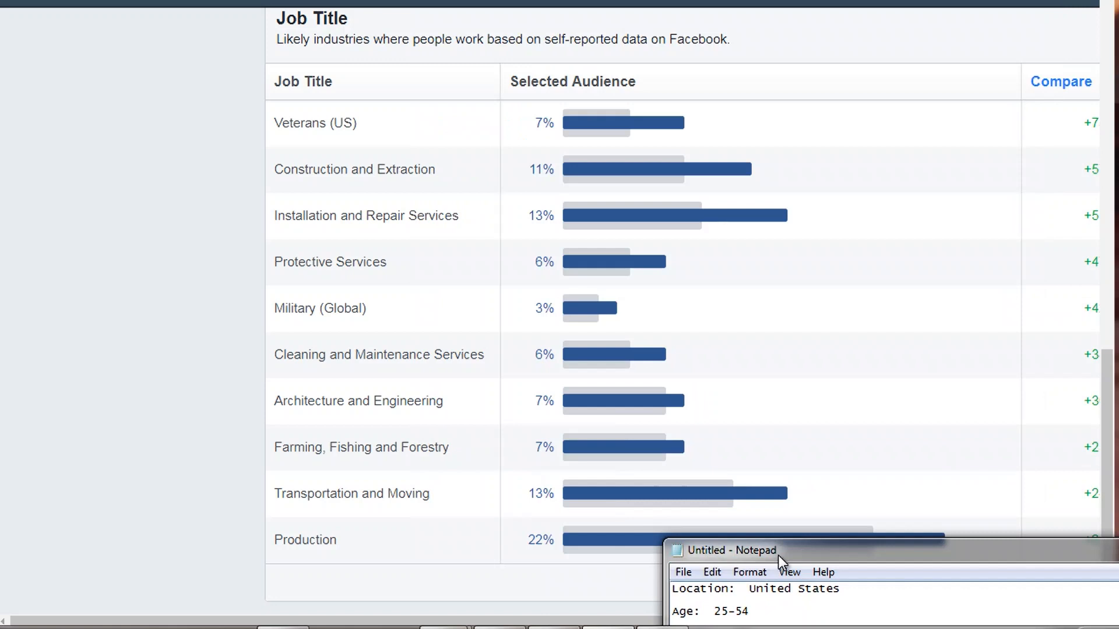
{"action": "left_click_drag", "start_coordinate": [778, 555], "coordinate": [506, 44]}
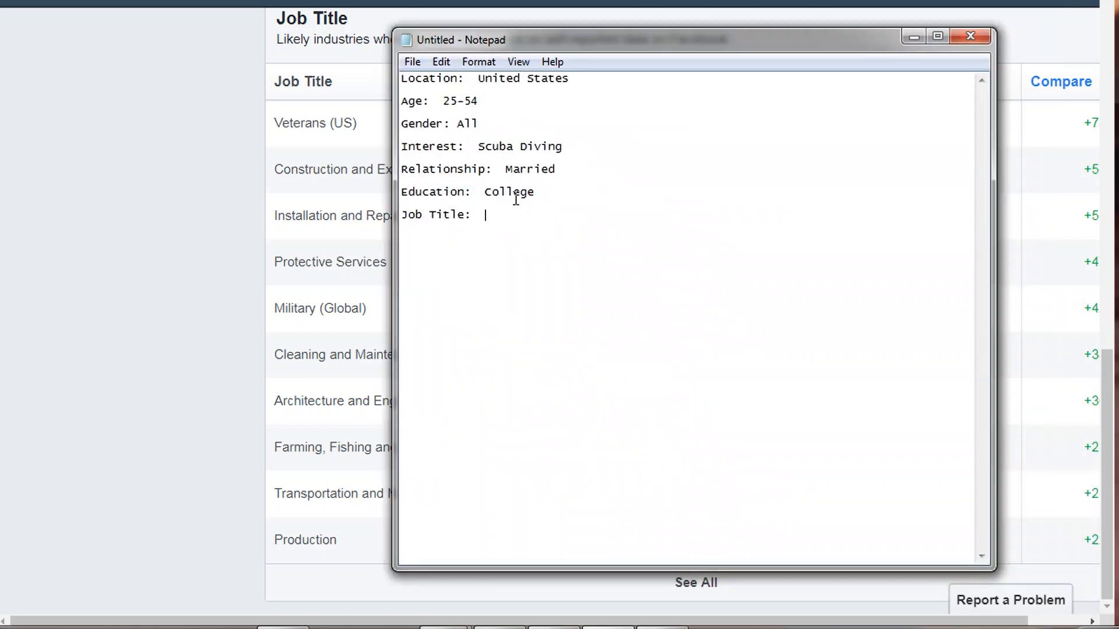
{"action": "type", "text": "Production, Veterans, Installation and Repairs, etc..."}
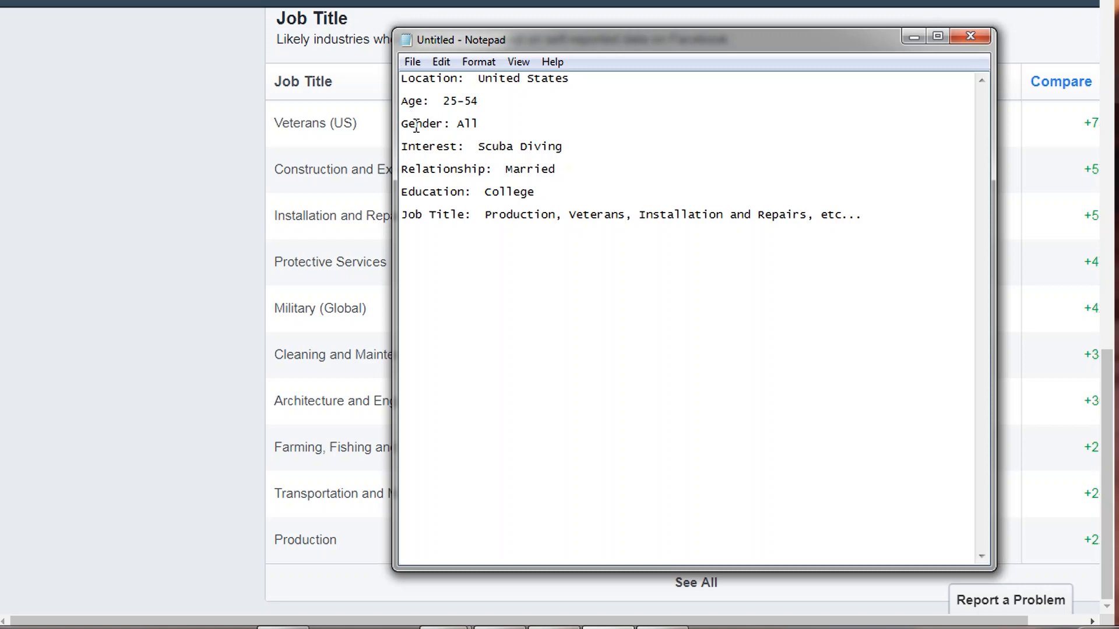
Step: Highlight the noted audience lines from Location through Relationship to review them
{"action": "left_click_drag", "start_coordinate": [573, 153], "coordinate": [402, 80]}
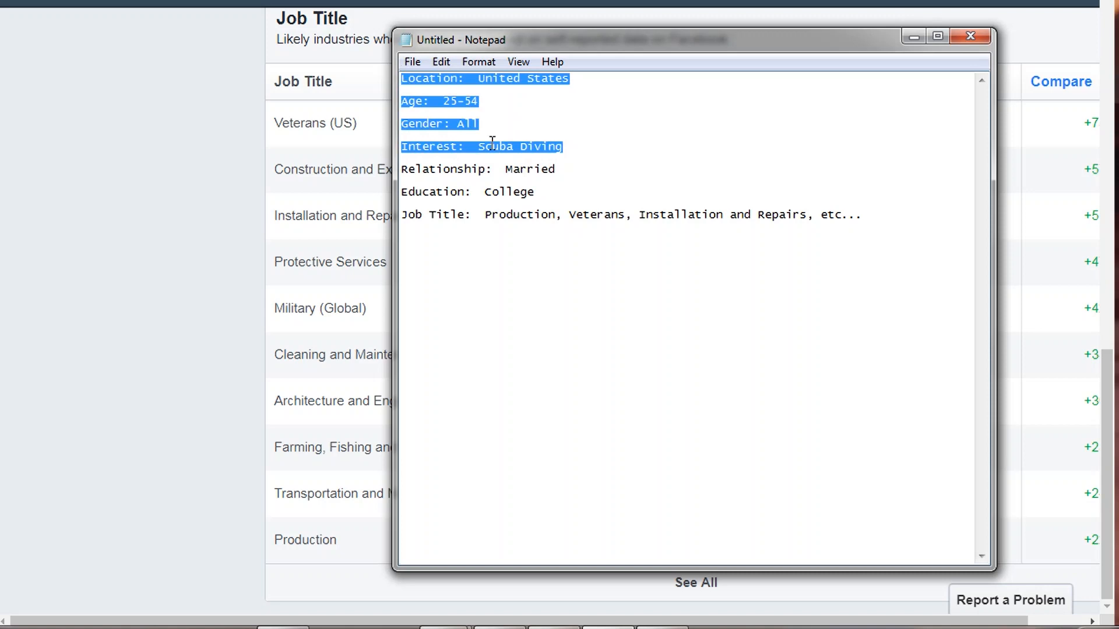
{"action": "left_click_drag", "start_coordinate": [570, 170], "coordinate": [400, 79]}
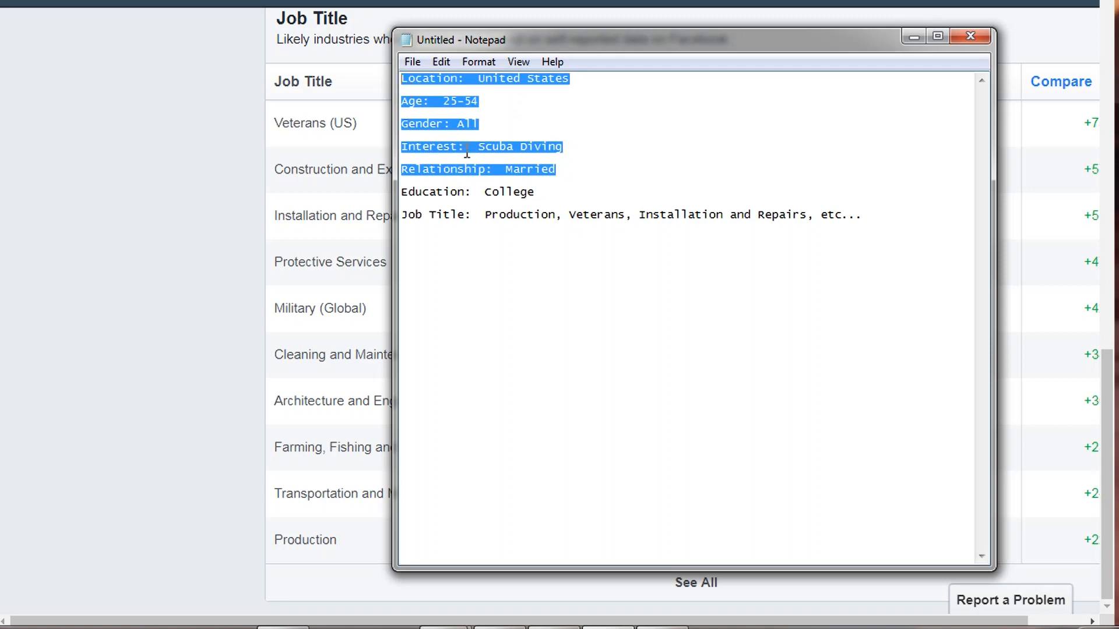
Step: Return from the notes to the audience charts and open the Page Likes data for the scuba diving audience
{"action": "left_click", "coordinate": [481, 172]}
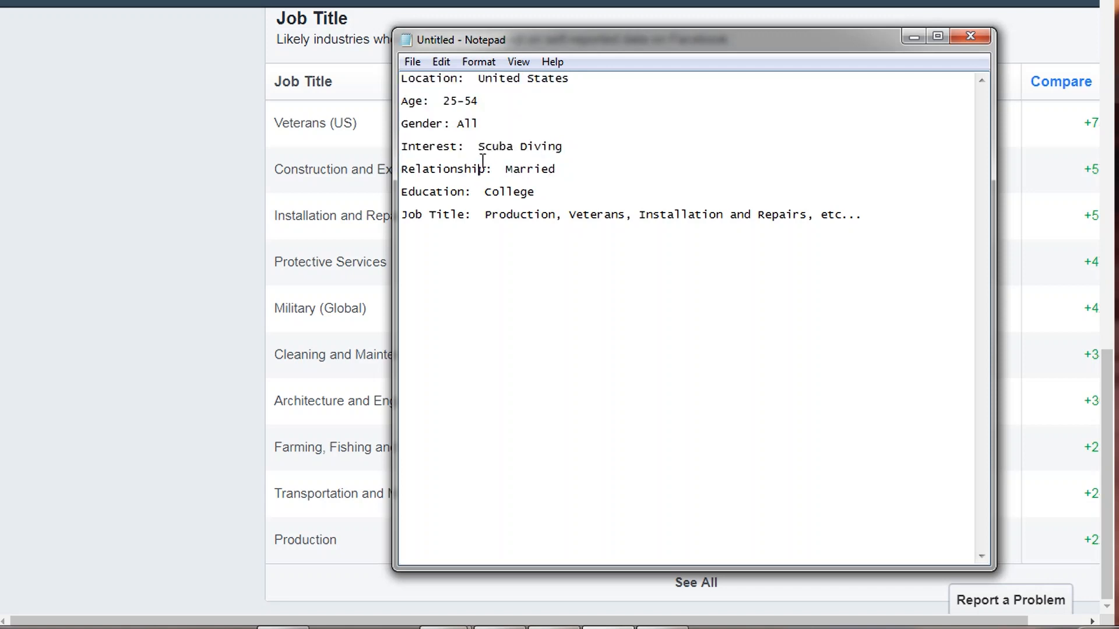
{"action": "left_click", "coordinate": [894, 226]}
{"action": "left_click", "coordinate": [187, 270]}
{"action": "scroll", "coordinate": [400, 289], "scroll_direction": "up", "scroll_amount": 9}
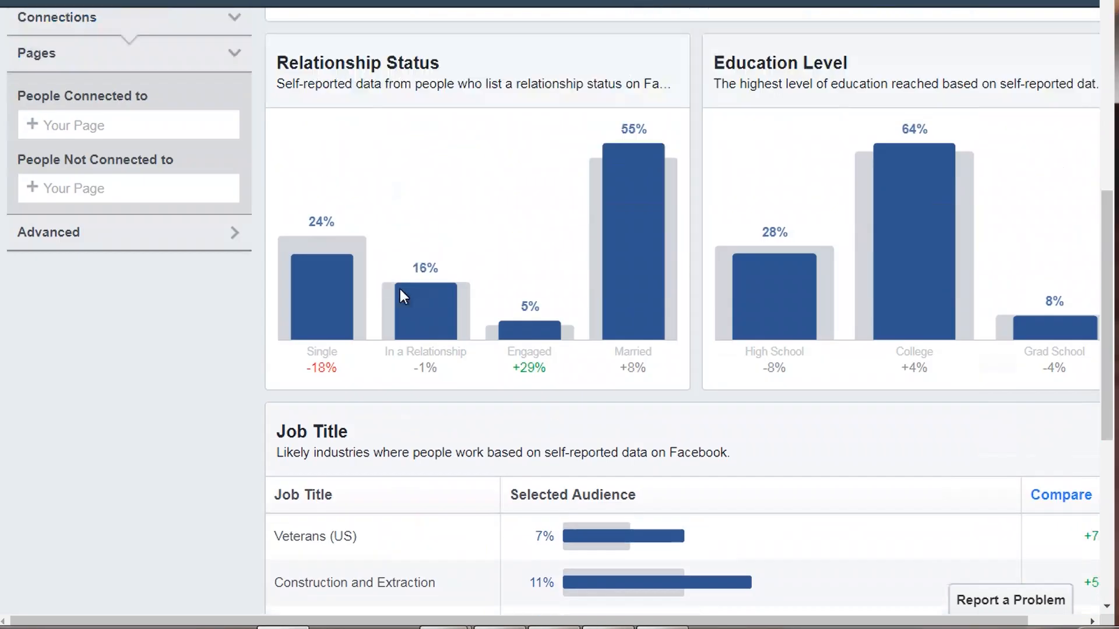
{"action": "scroll", "coordinate": [411, 275], "scroll_direction": "up", "scroll_amount": 8}
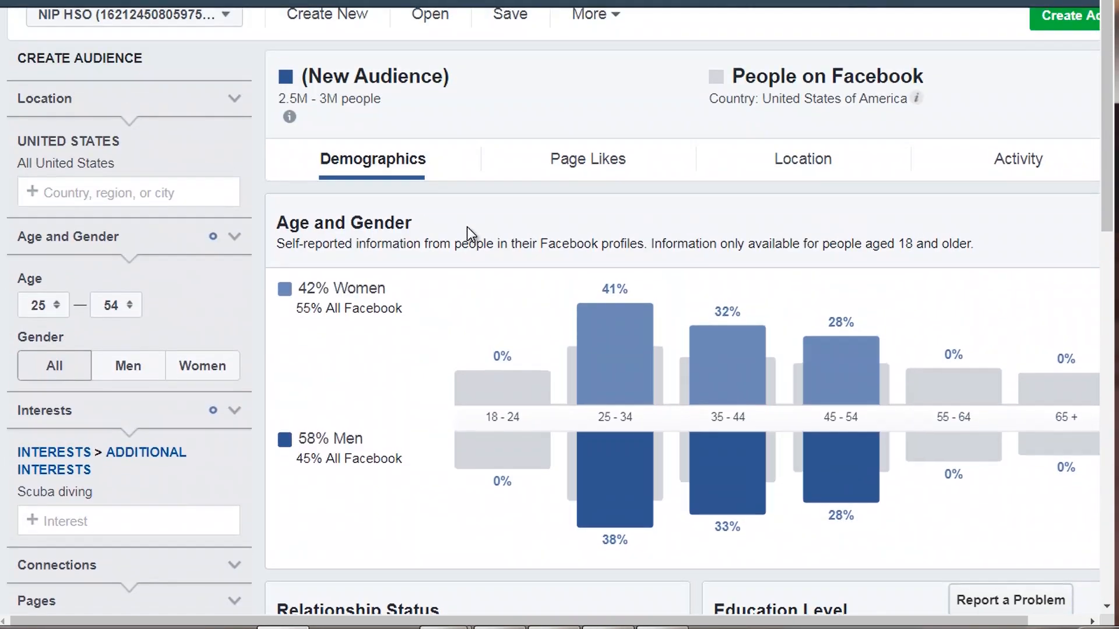
{"action": "scroll", "coordinate": [467, 226], "scroll_direction": "down", "scroll_amount": 2}
{"action": "left_click", "coordinate": [593, 82]}
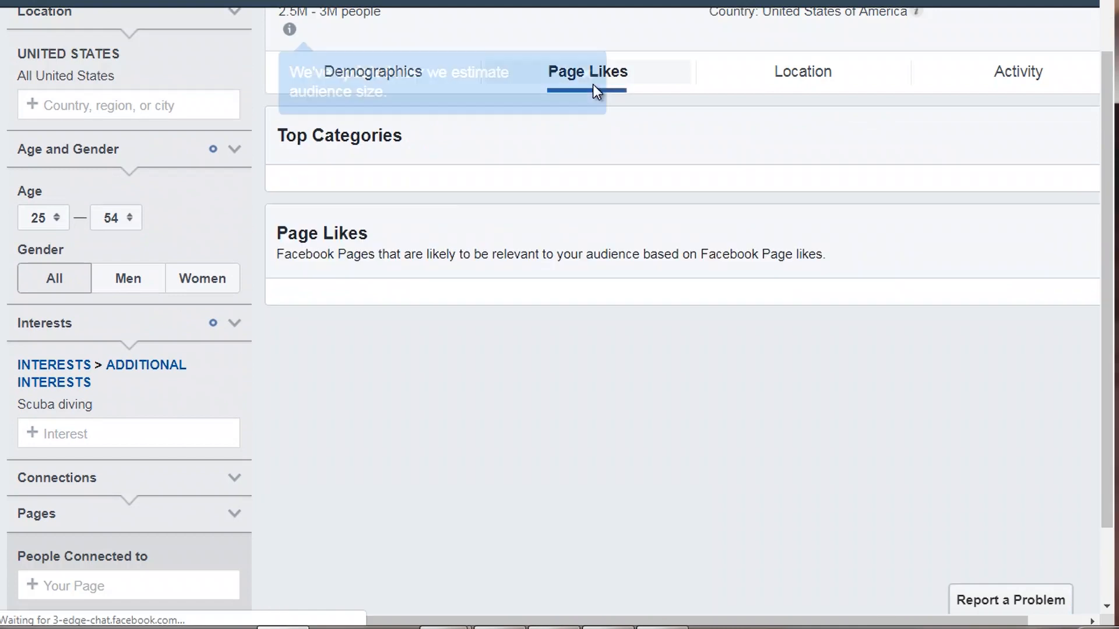
{"action": "left_click", "coordinate": [587, 73]}
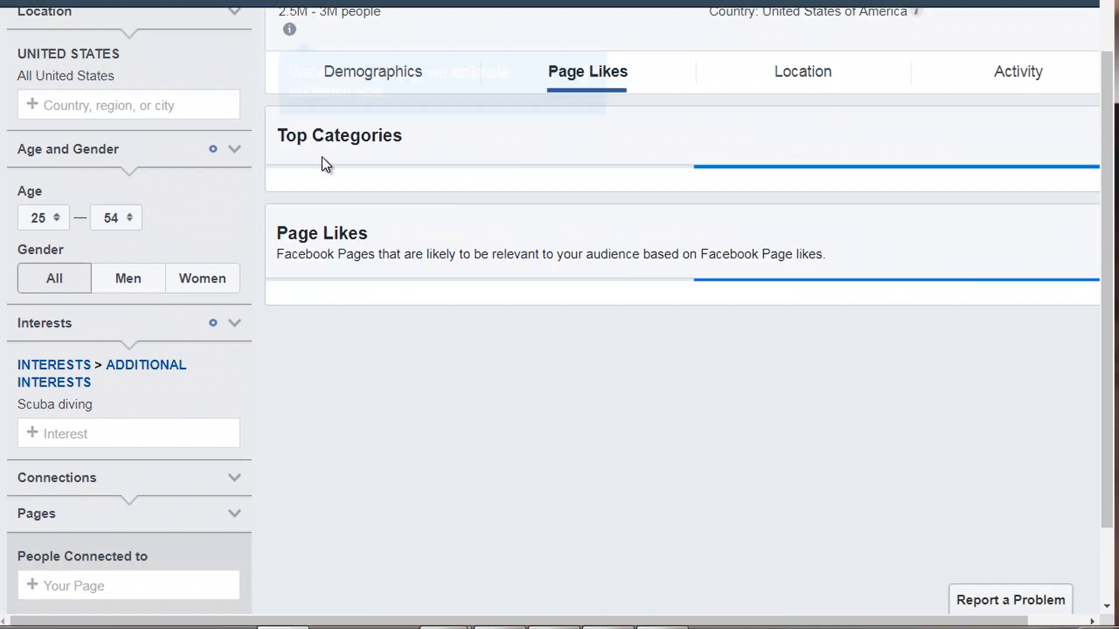
Step: Bring up the notes beside the Top Categories table and add the line "Clothing: Nine Line Apparel"
{"action": "left_click", "coordinate": [607, 628]}
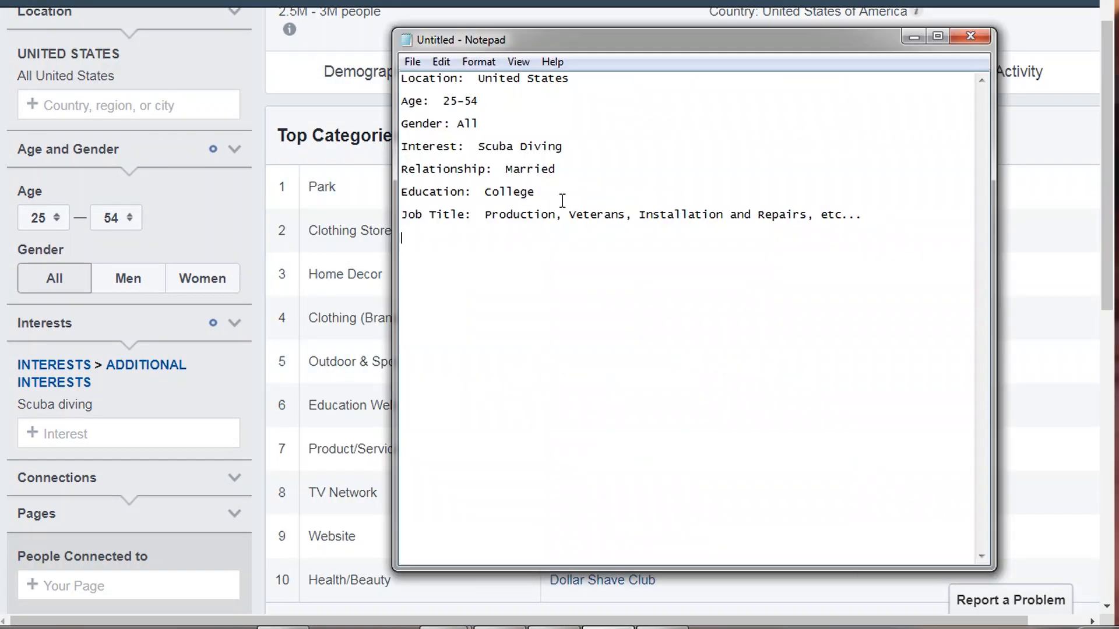
{"action": "left_click_drag", "start_coordinate": [515, 39], "coordinate": [825, 22]}
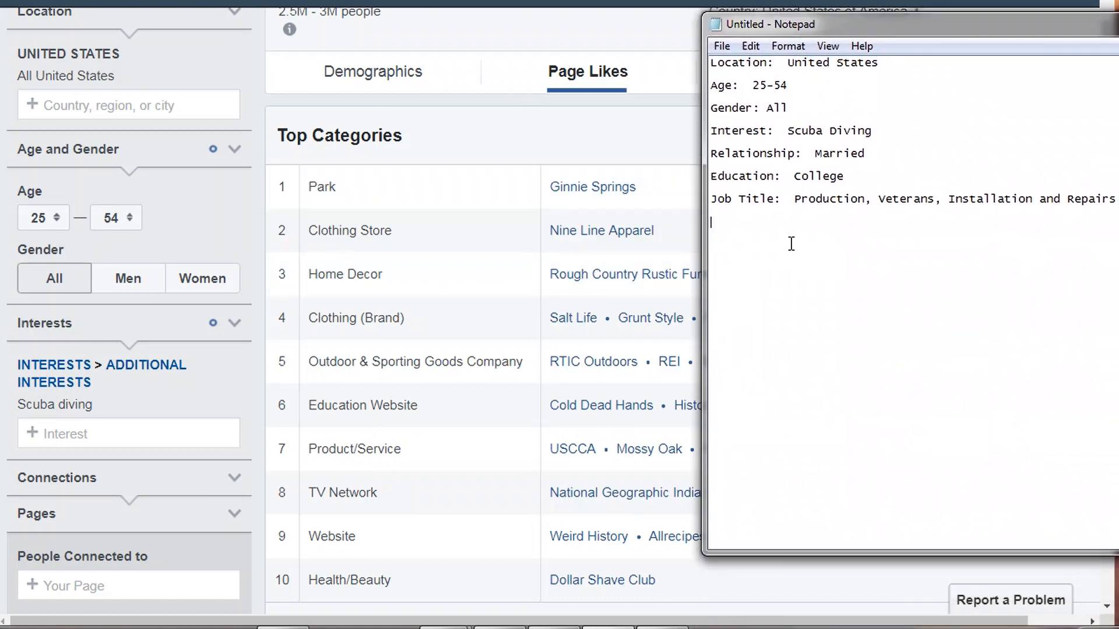
{"action": "type", "text": "Clothing"}
{"action": "type", "text": "Nine Line Apparel"}
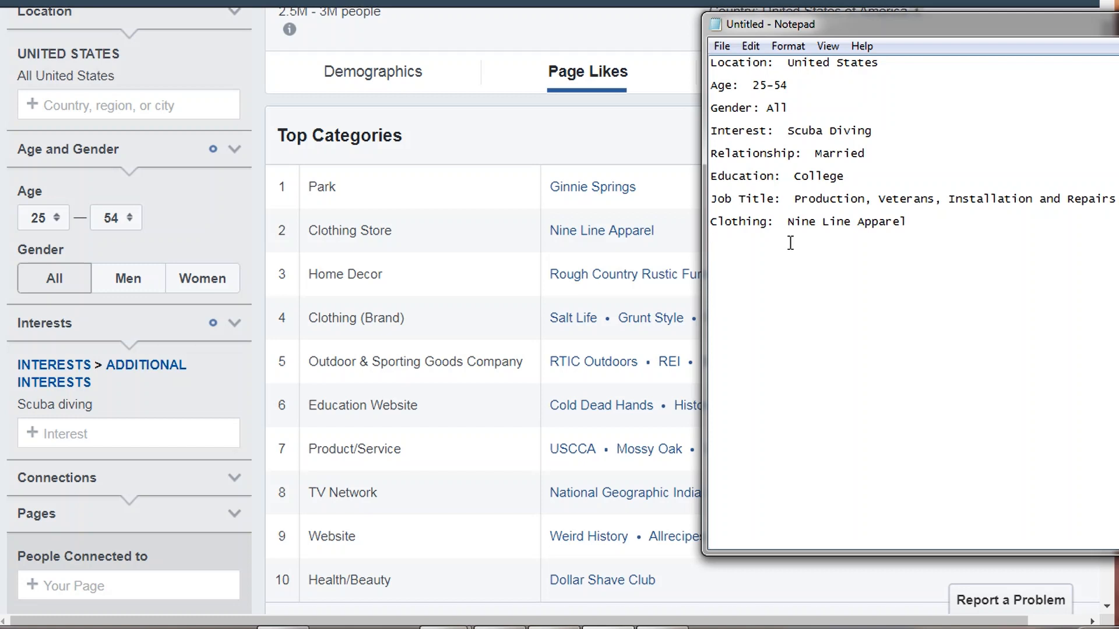
Step: Append "REI," to the Clothing line and add the line "Store: Bass Pro Shops" below it
{"action": "type", "text": ", REIBosa"}
{"action": "key", "text": "BackSpace"}
{"action": "key", "text": "BackSpace"}
{"action": "key", "text": "BackSpace"}
{"action": "type", "text": "ass Pro Shops"}
{"action": "type", "text": "Store:  "}
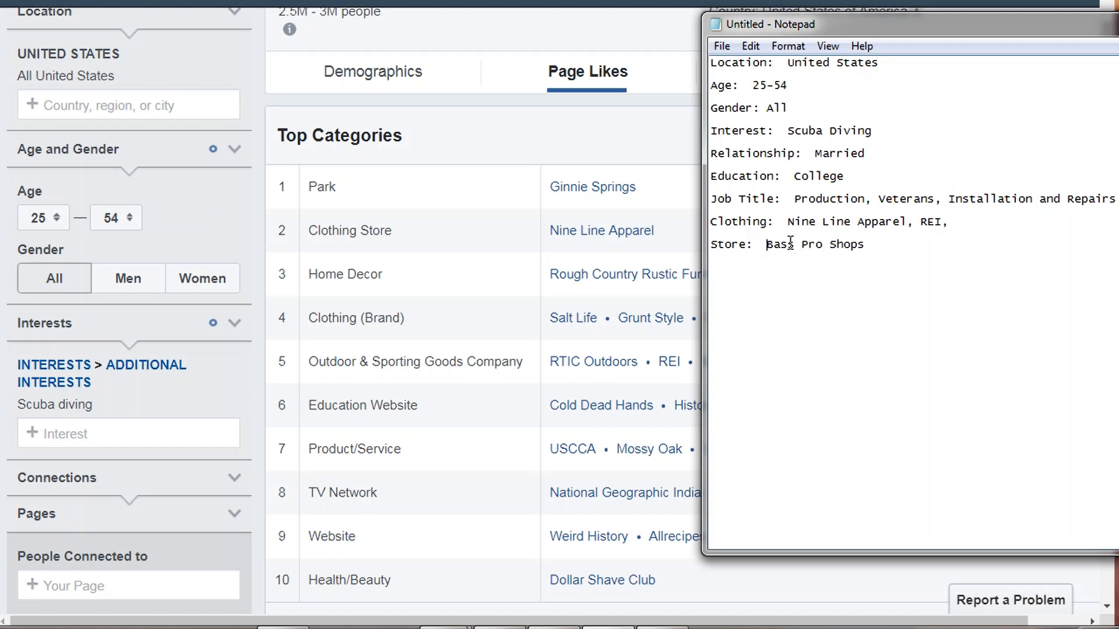
Step: Add the line "Products / Services USCCA, Mossy Oak," to the audience notes
{"action": "type", "text": "Products / Services USCC"}
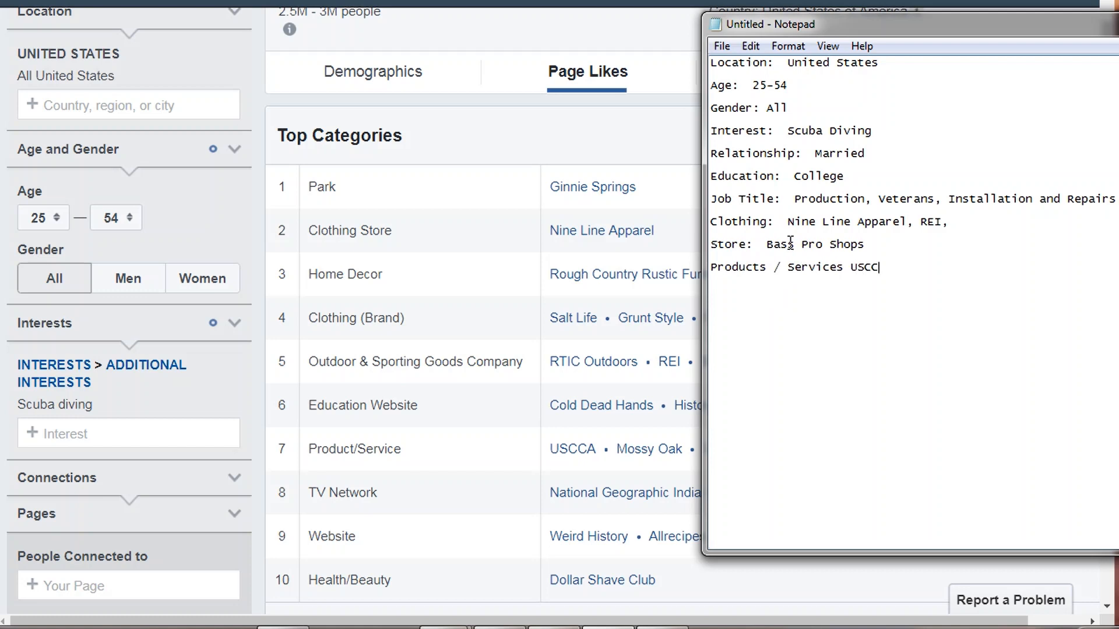
{"action": "type", "text": "A, Moss"}
{"action": "type", "text": "y Oak,"}
Step: Add the line "Website: Dollar Shave Club," to the audience notes
{"action": "type", "text": "Website:"}
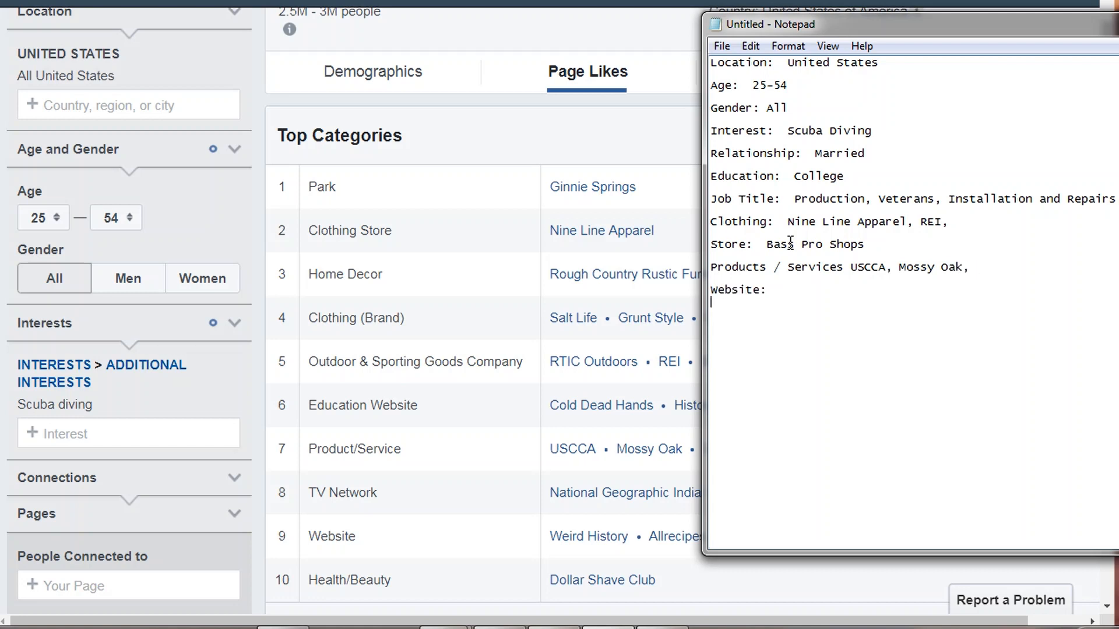
{"action": "type", "text": "Dollar Shave Club,"}
{"action": "key", "text": "Return"}
Step: Add the line "TV: National Geographic," to the audience notes
{"action": "type", "text": "TV"}
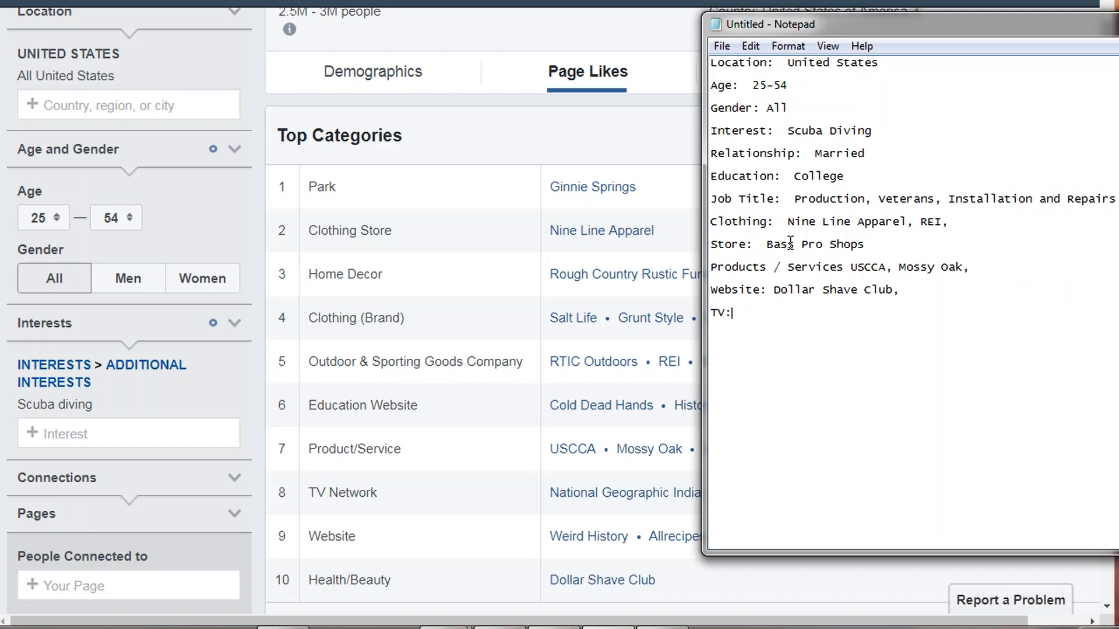
{"action": "type", "text": ": National Georgrap"}
{"action": "key", "text": "BackSpace"}
{"action": "key", "text": "BackSpace"}
{"action": "key", "text": "BackSpace"}
{"action": "key", "text": "BackSpace"}
{"action": "key", "text": "BackSpace"}
{"action": "type", "text": "graphic,"}
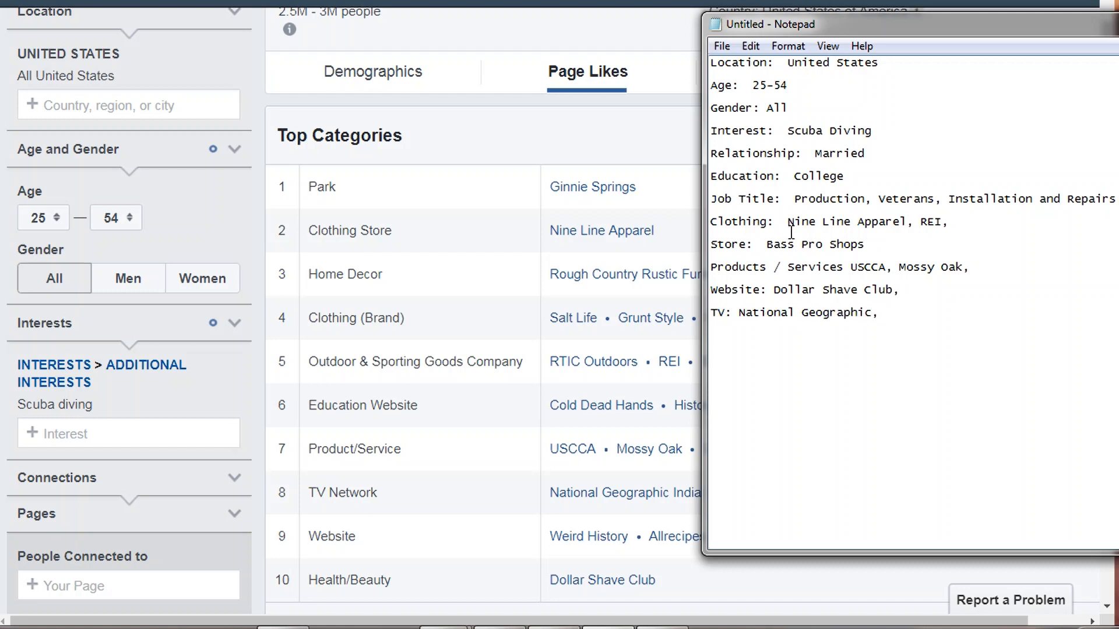
Step: Check the remaining categories and page likes in the browser, and add the line "Allrecipes" to the notes
{"action": "left_click", "coordinate": [421, 342]}
{"action": "scroll", "coordinate": [423, 343], "scroll_direction": "down", "scroll_amount": 6}
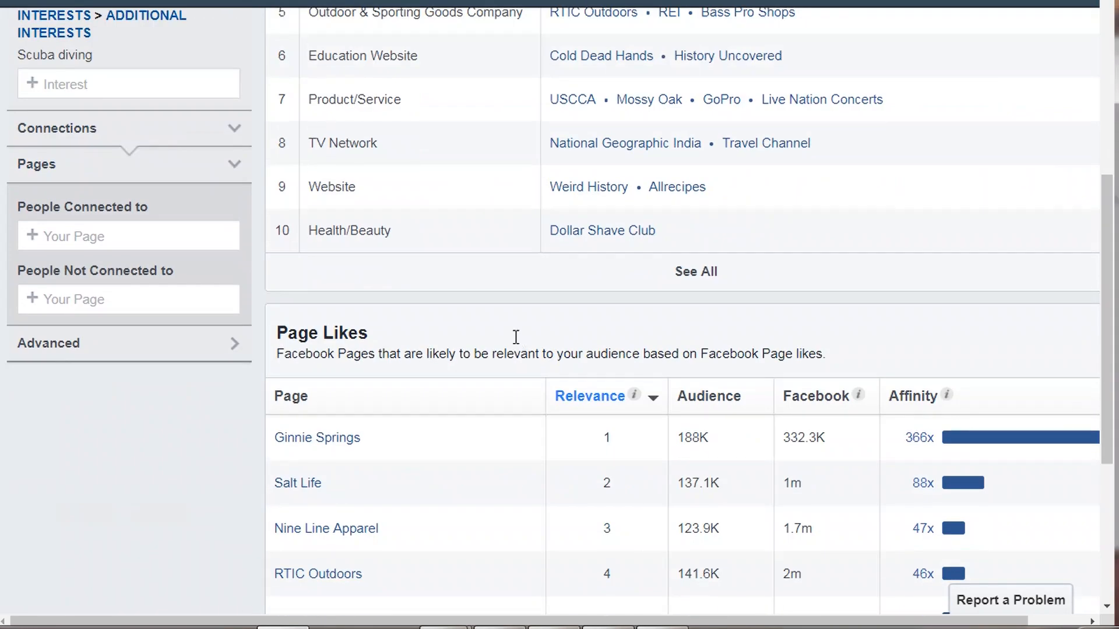
{"action": "scroll", "coordinate": [516, 336], "scroll_direction": "down", "scroll_amount": 2}
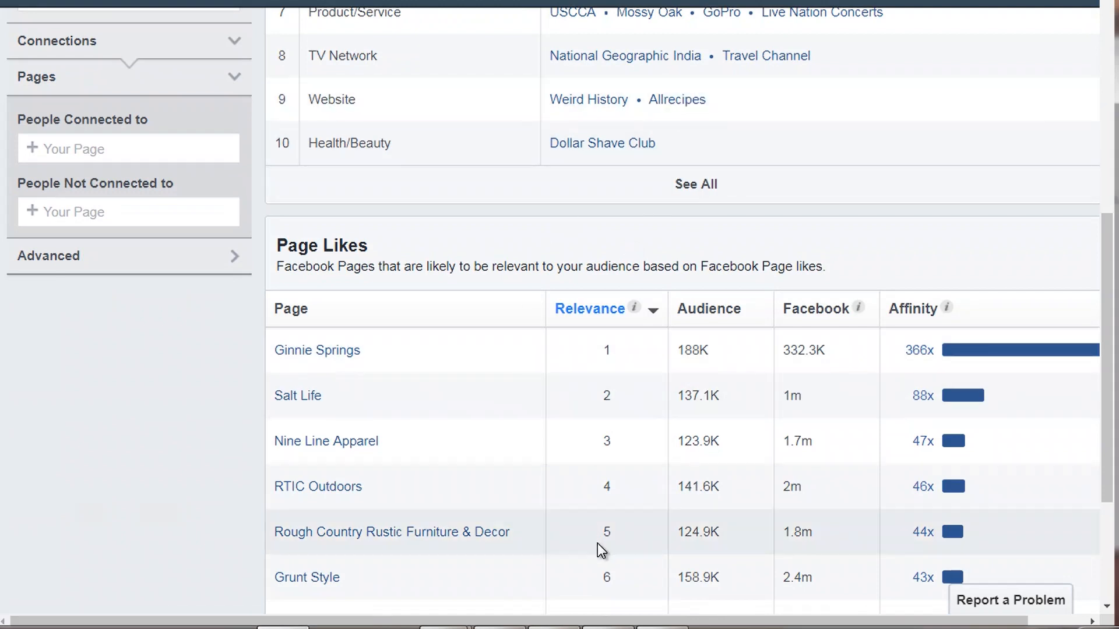
{"action": "left_click", "coordinate": [608, 628]}
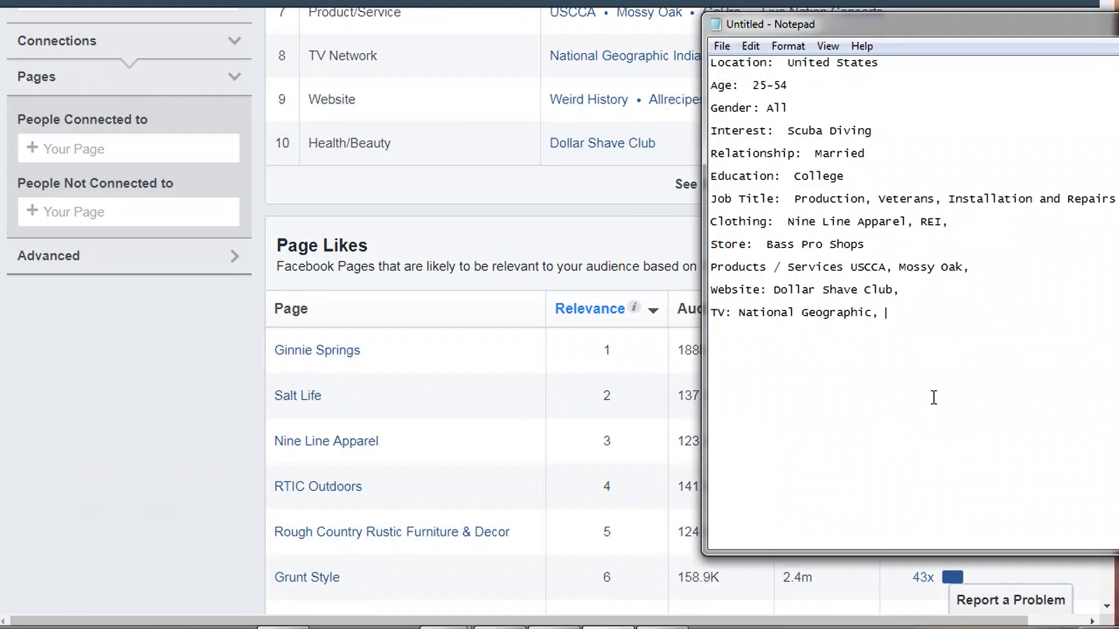
{"action": "type", "text": "Allrecipes"}
Step: Review the Top Categories and Page Likes tables, and start a "Page Likes:" list in the notes with "Ginnie Springs"
{"action": "left_click", "coordinate": [509, 225]}
{"action": "scroll", "coordinate": [510, 225], "scroll_direction": "up", "scroll_amount": 7}
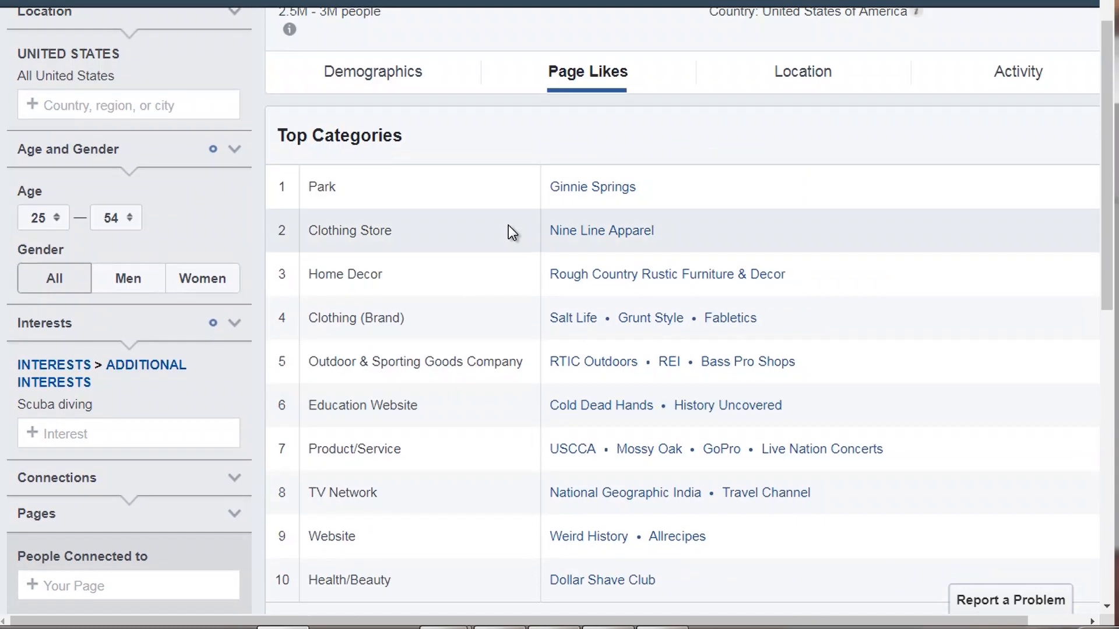
{"action": "scroll", "coordinate": [515, 300], "scroll_direction": "down", "scroll_amount": 5}
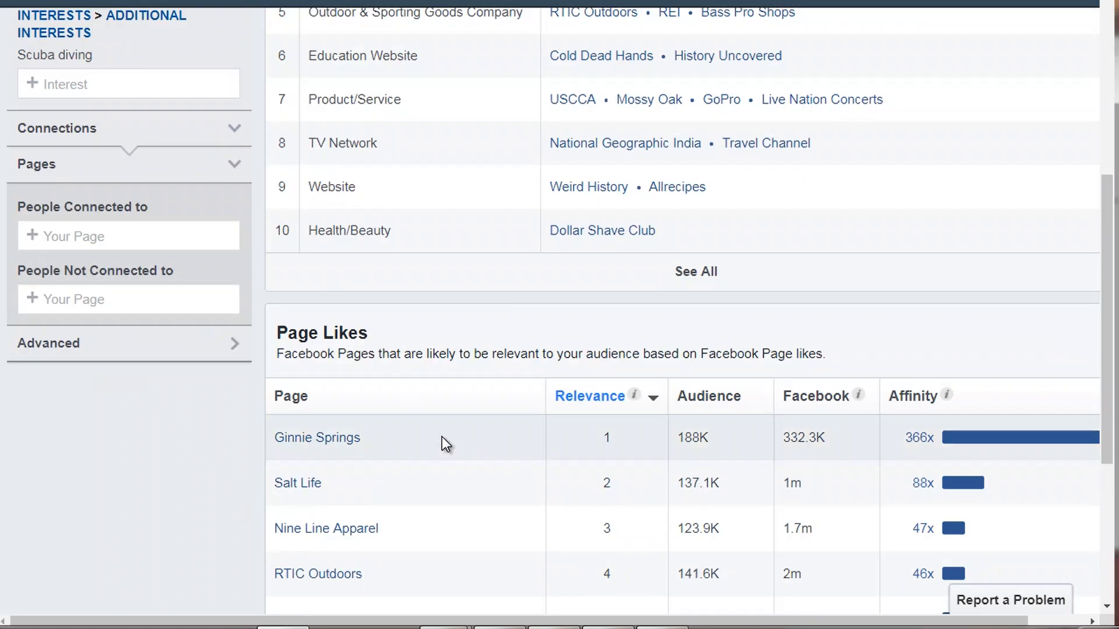
{"action": "scroll", "coordinate": [435, 438], "scroll_direction": "up", "scroll_amount": 4}
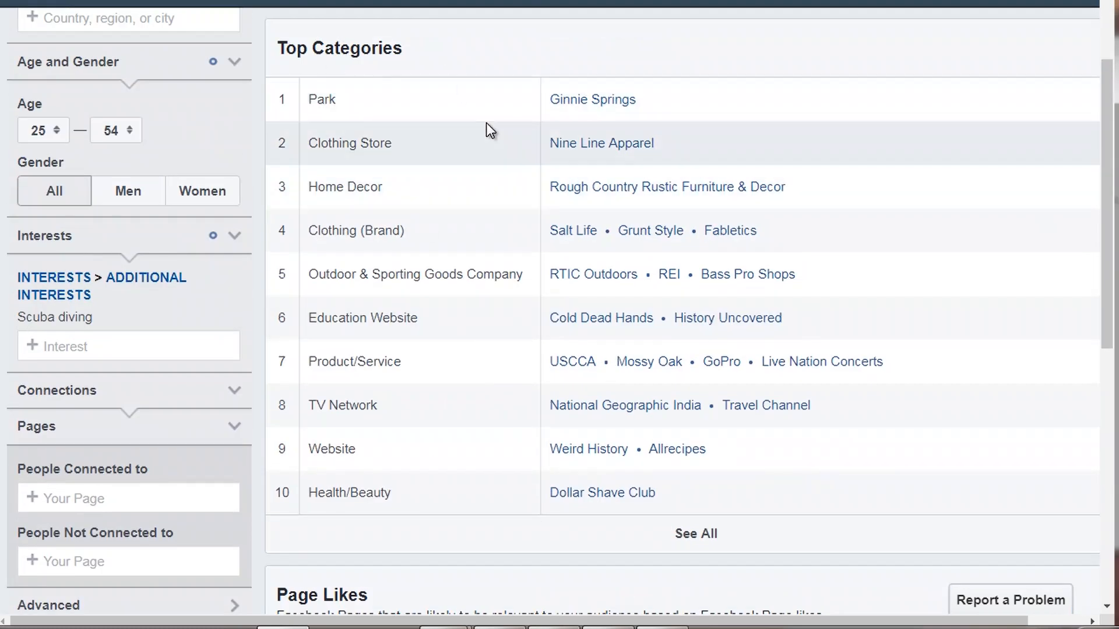
{"action": "scroll", "coordinate": [482, 215], "scroll_direction": "down", "scroll_amount": 9}
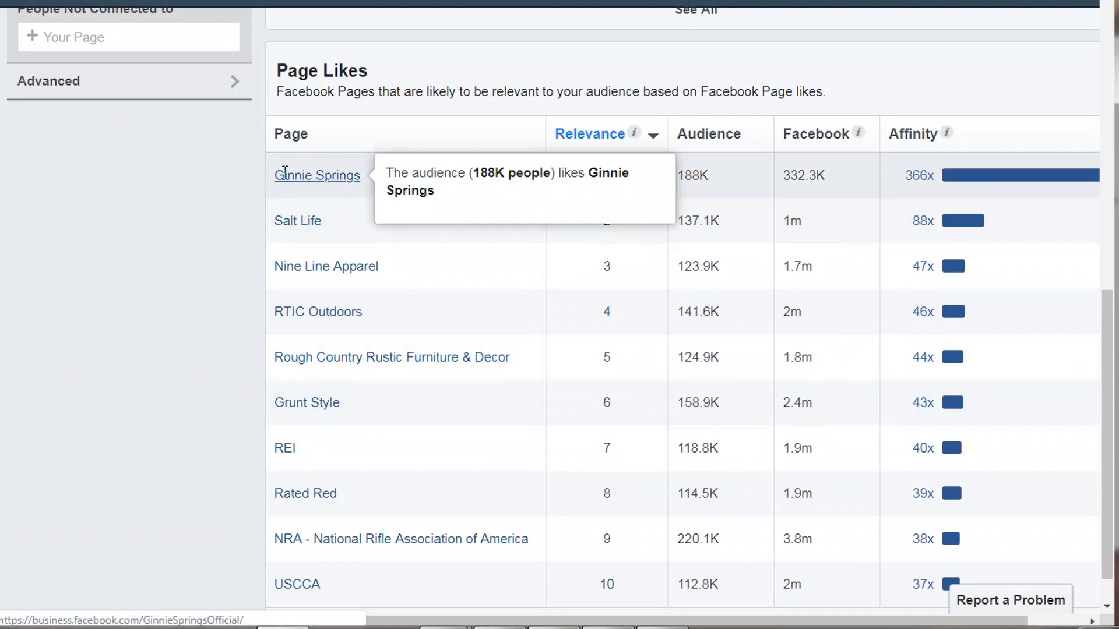
{"action": "key", "text": "alt+Tab"}
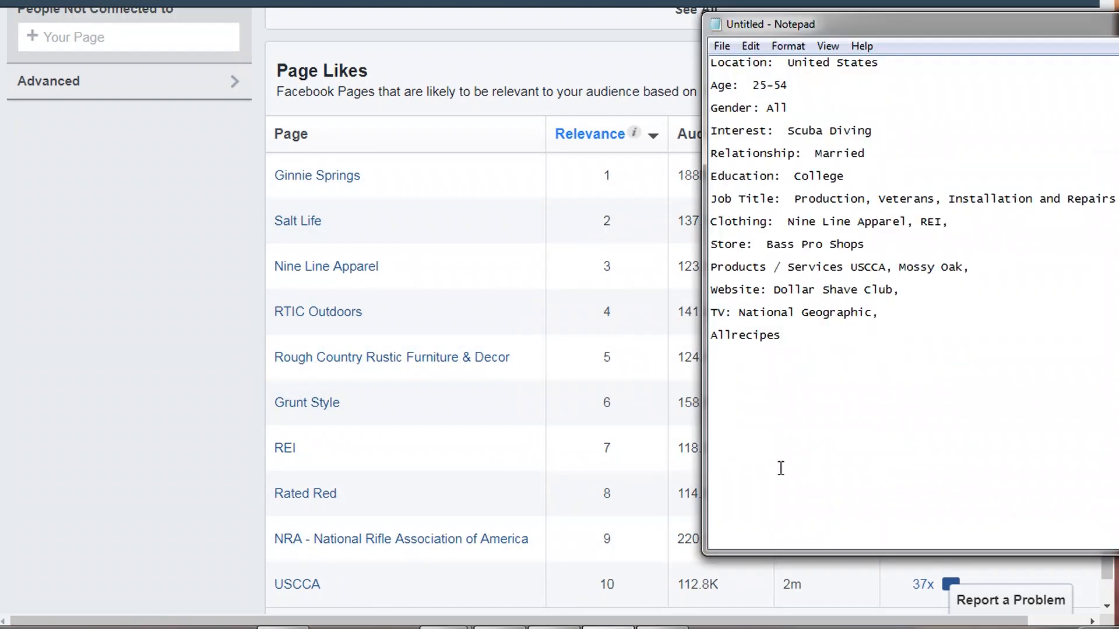
{"action": "type", "text": "Page Likes:"}
{"action": "key", "text": "Return"}
{"action": "type", "text": "Ginnie Springs"}
{"action": "key", "text": "Return"}
Step: Add "Salt Life" and "Nine Line Apparel" on separate lines of the noted page likes list
{"action": "type", "text": "Salt"}
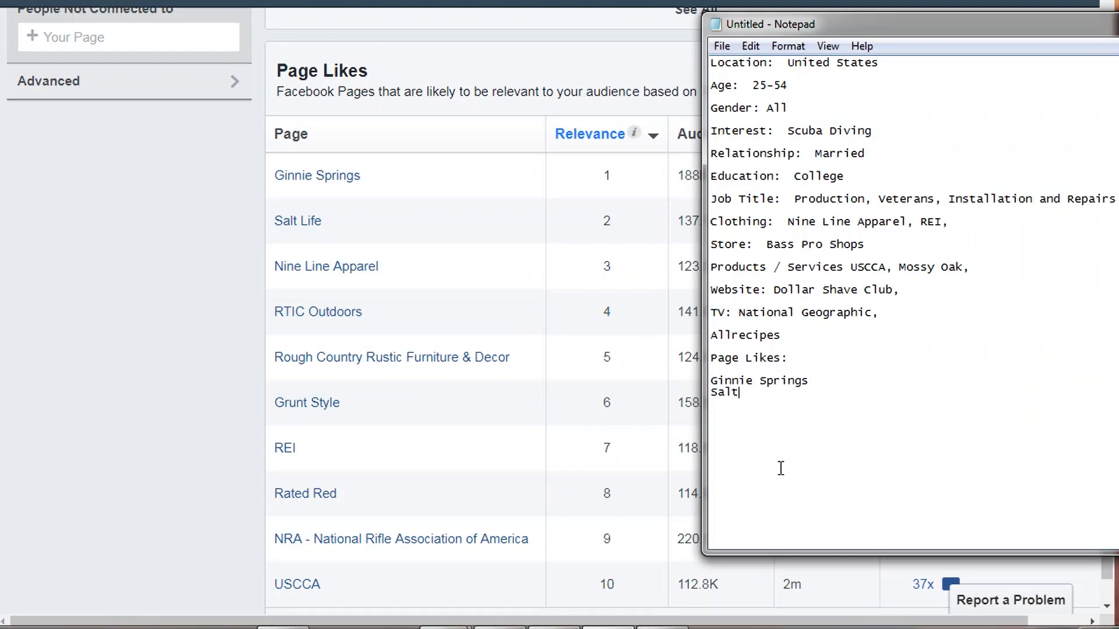
{"action": "type", "text": " Life"}
{"action": "key", "text": "Return"}
{"action": "type", "text": "Nine Line Apparel"}
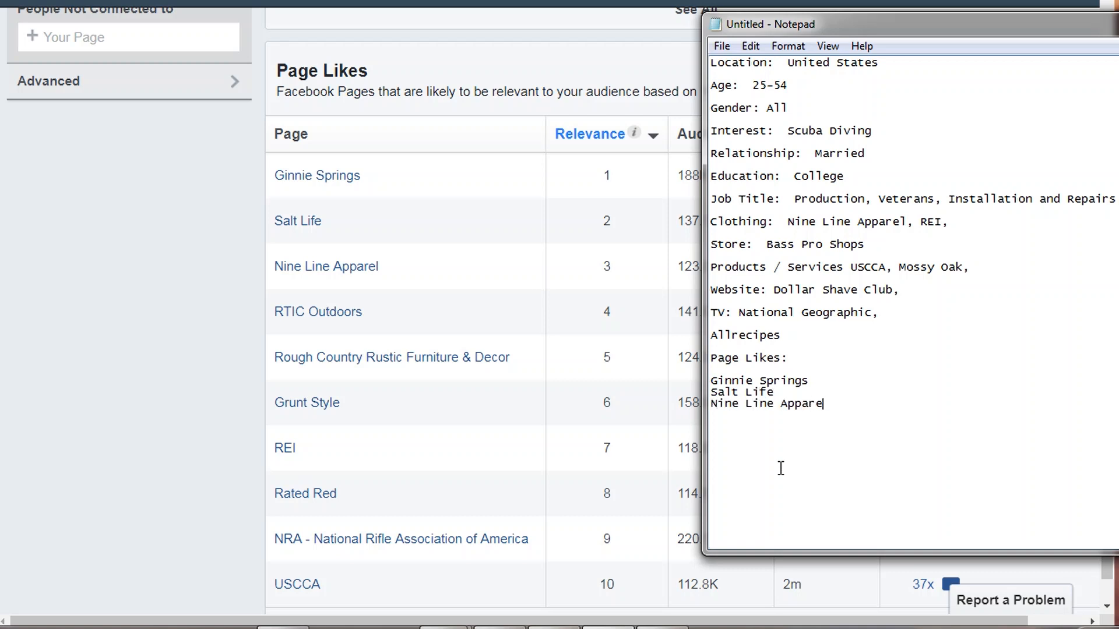
Step: Read the explanation of the Affinity column and look over the Page Likes and Top Categories tables
{"action": "left_click", "coordinate": [679, 448]}
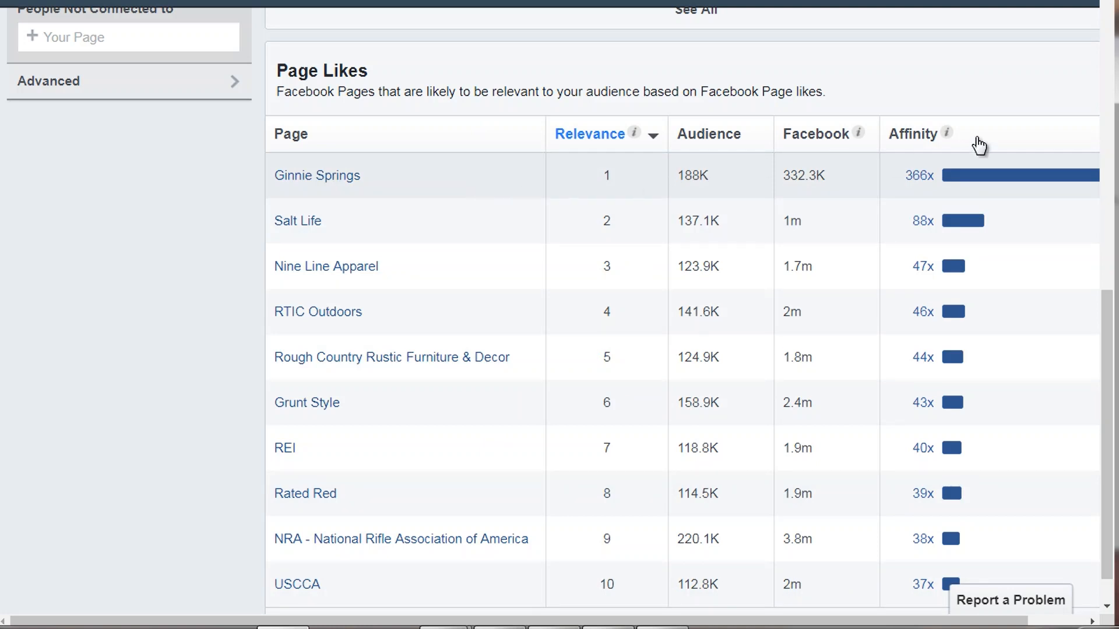
{"action": "mouse_move", "coordinate": [950, 135]}
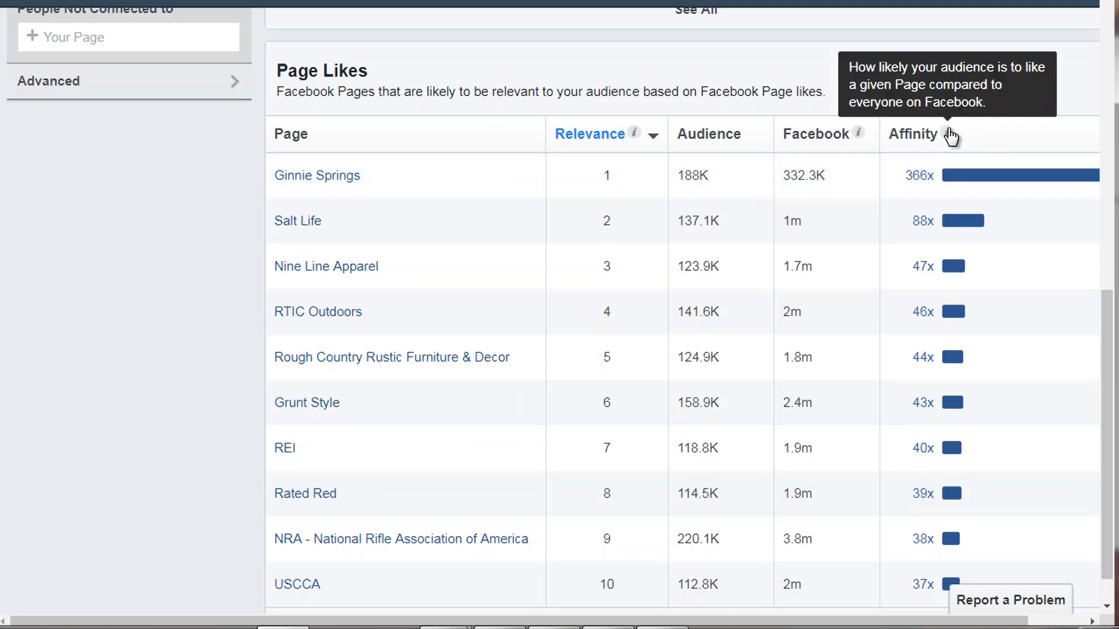
{"action": "mouse_move", "coordinate": [949, 181]}
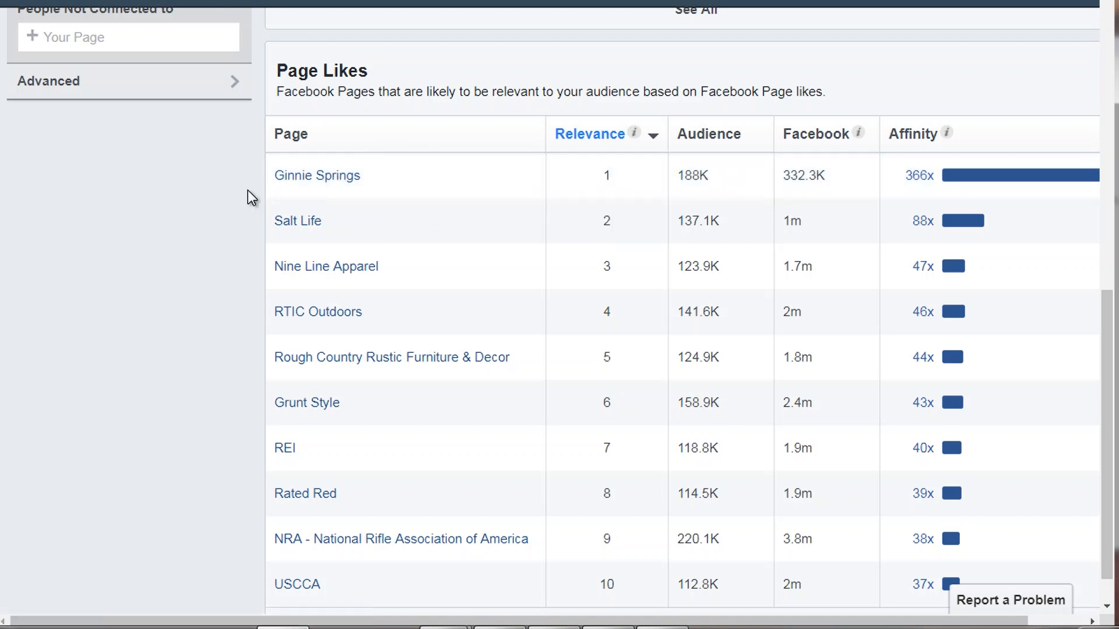
{"action": "scroll", "coordinate": [239, 233], "scroll_direction": "down", "scroll_amount": 1}
{"action": "scroll", "coordinate": [237, 236], "scroll_direction": "up", "scroll_amount": 6}
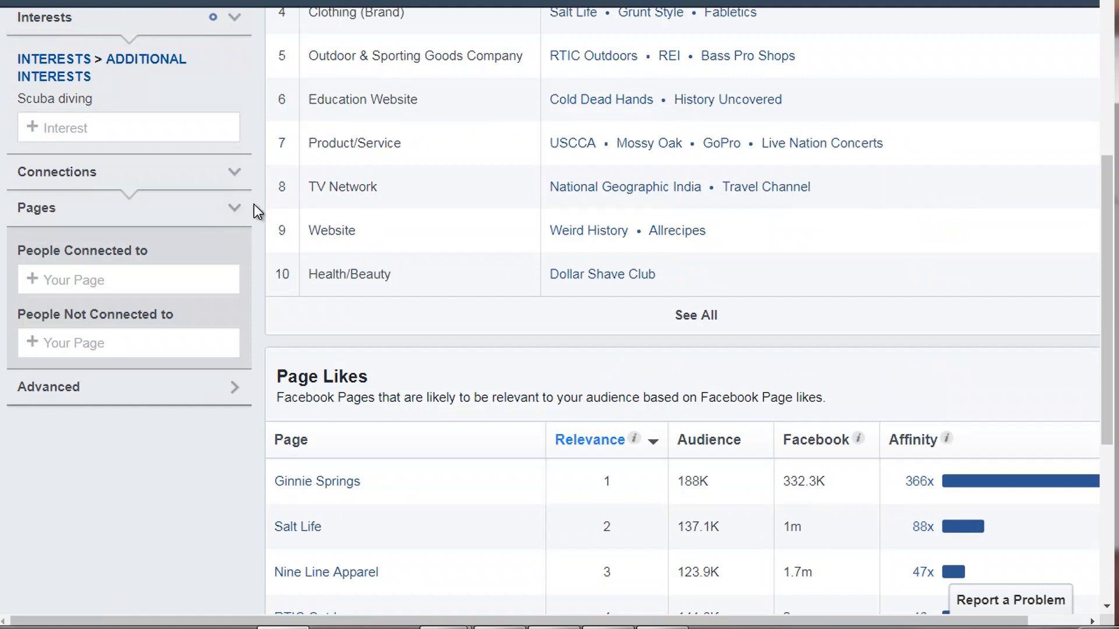
{"action": "scroll", "coordinate": [253, 204], "scroll_direction": "down", "scroll_amount": 3}
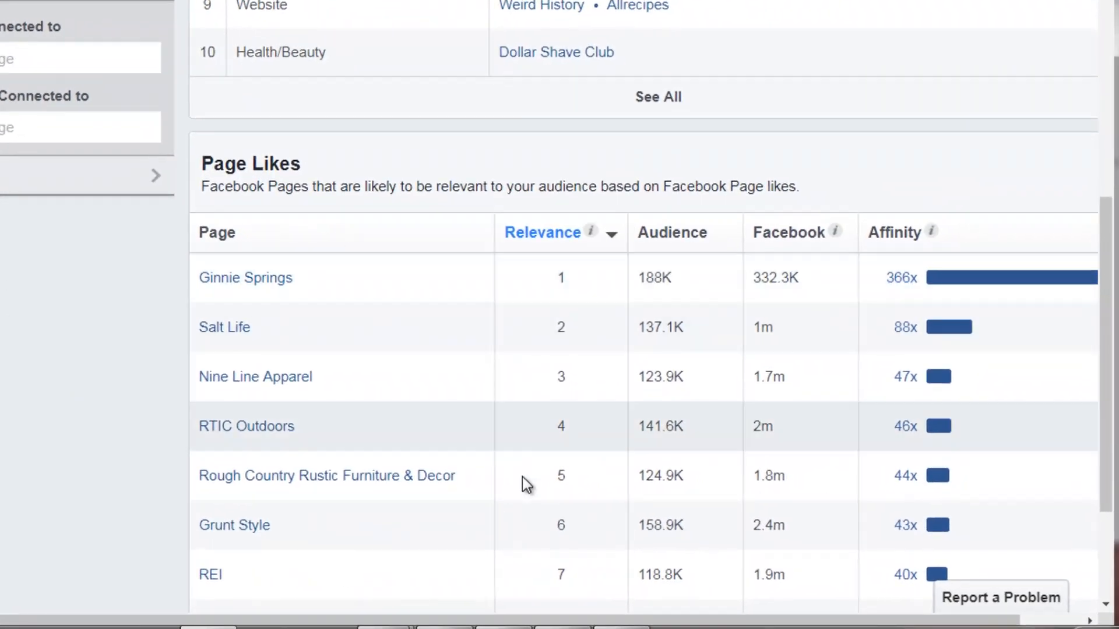
{"action": "scroll", "coordinate": [440, 407], "scroll_direction": "up", "scroll_amount": 11}
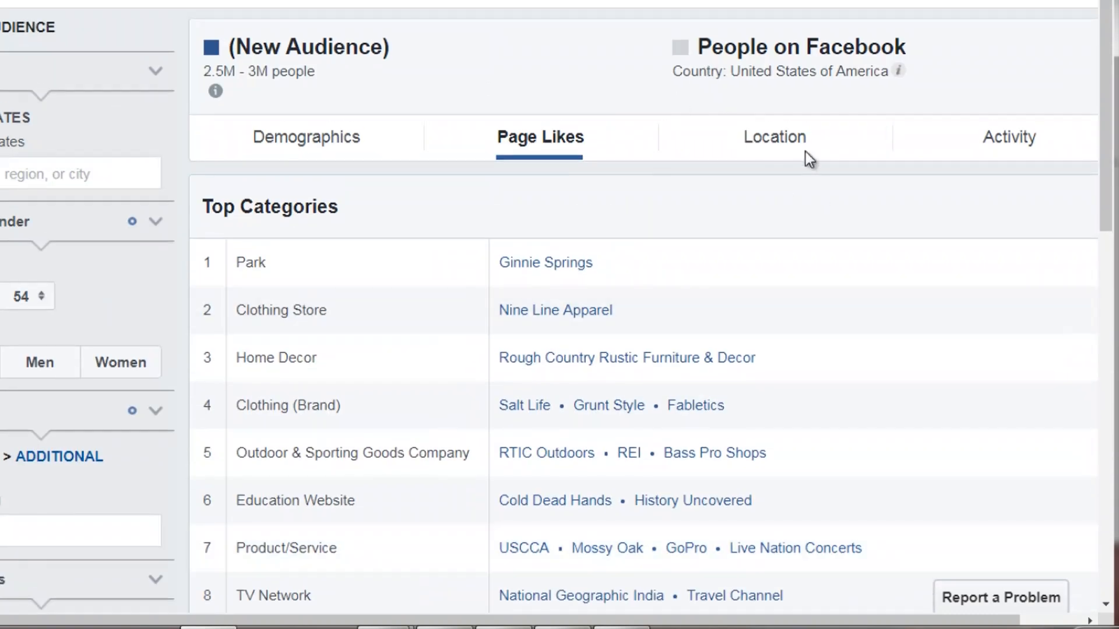
Step: Add the line "Specific Location: Flordia, Hawaii" to the notes, set apart below the page likes list
{"action": "left_click", "coordinate": [621, 628]}
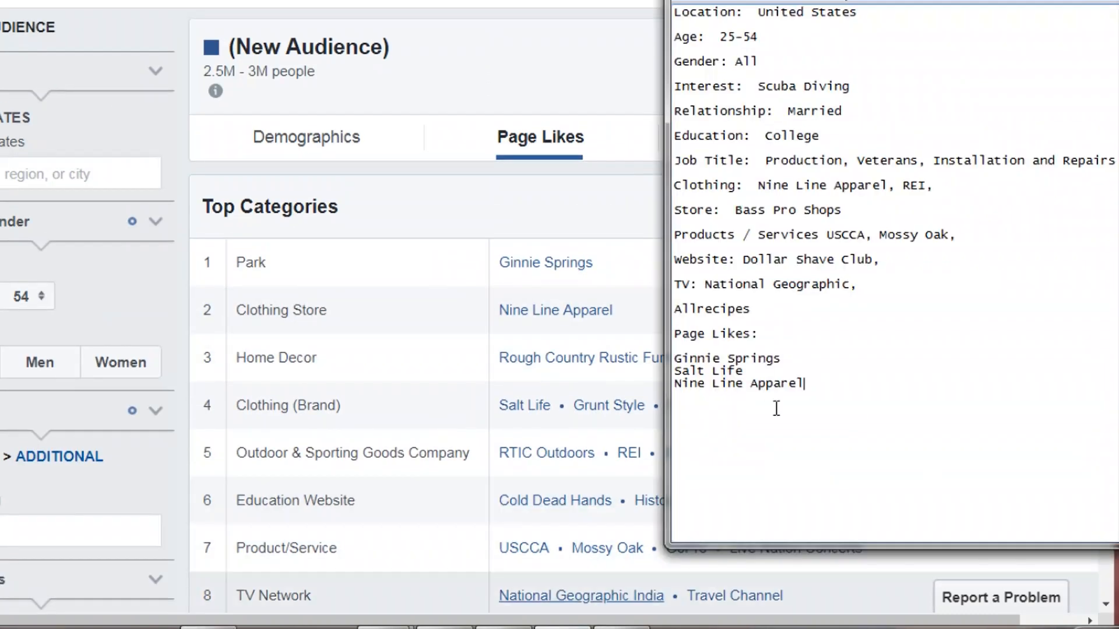
{"action": "key", "text": "Return"}
{"action": "key", "text": "Return"}
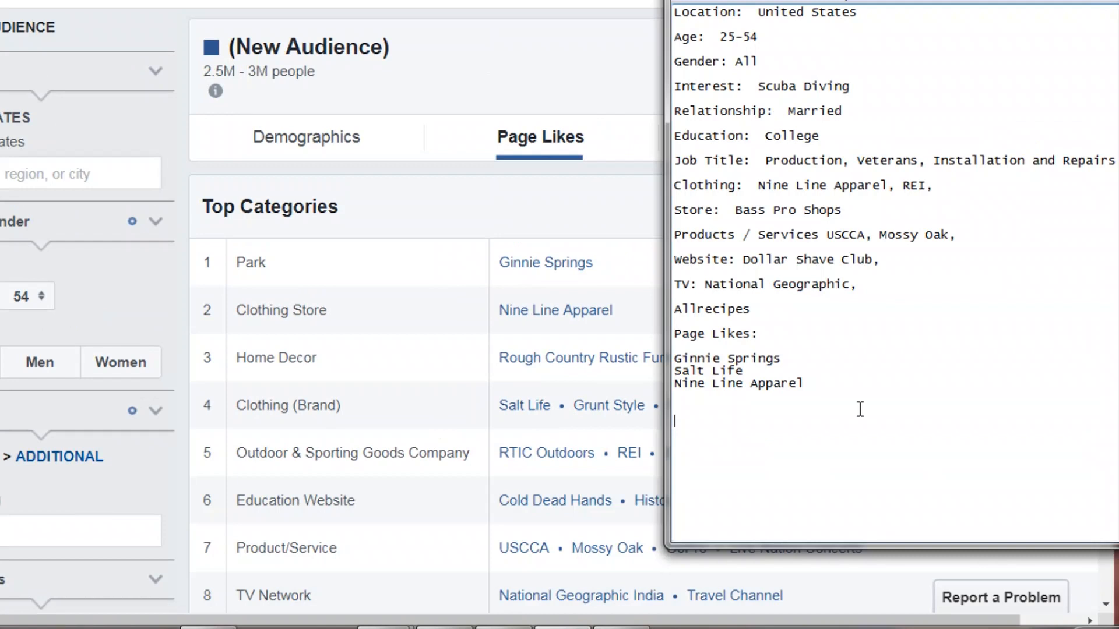
{"action": "type", "text": "Specific Location:  F"}
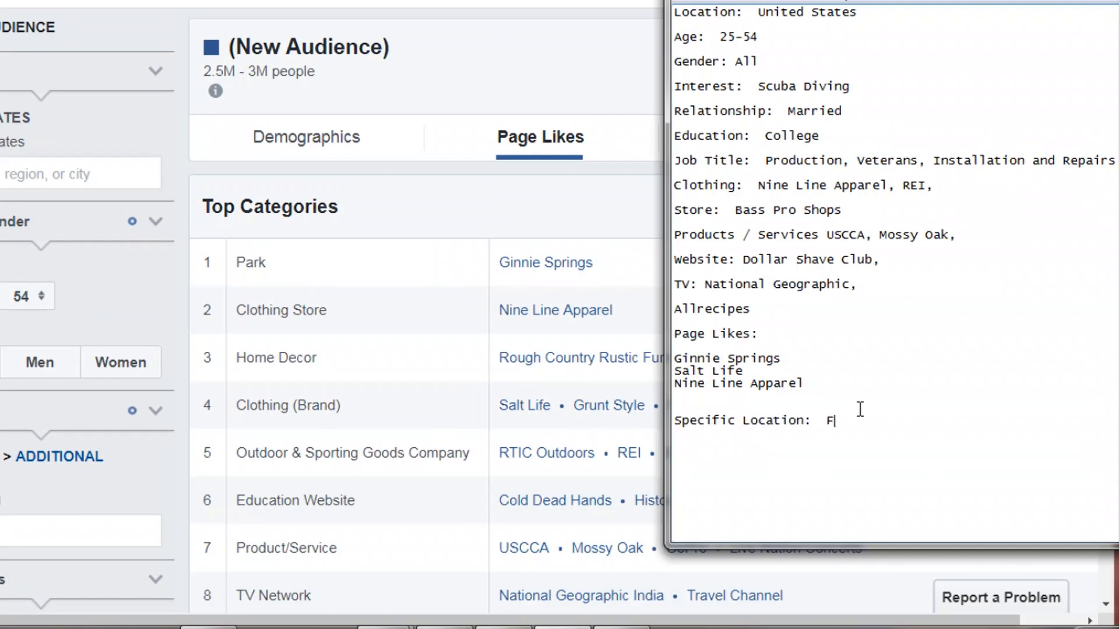
{"action": "type", "text": "lordia, Hawaii"}
{"action": "key", "text": "Return"}
Step: Review the audience's activity and device usage, and add the line "Devices: Mobile devices, IOS, android, etc" to the notes
{"action": "left_click", "coordinate": [533, 80]}
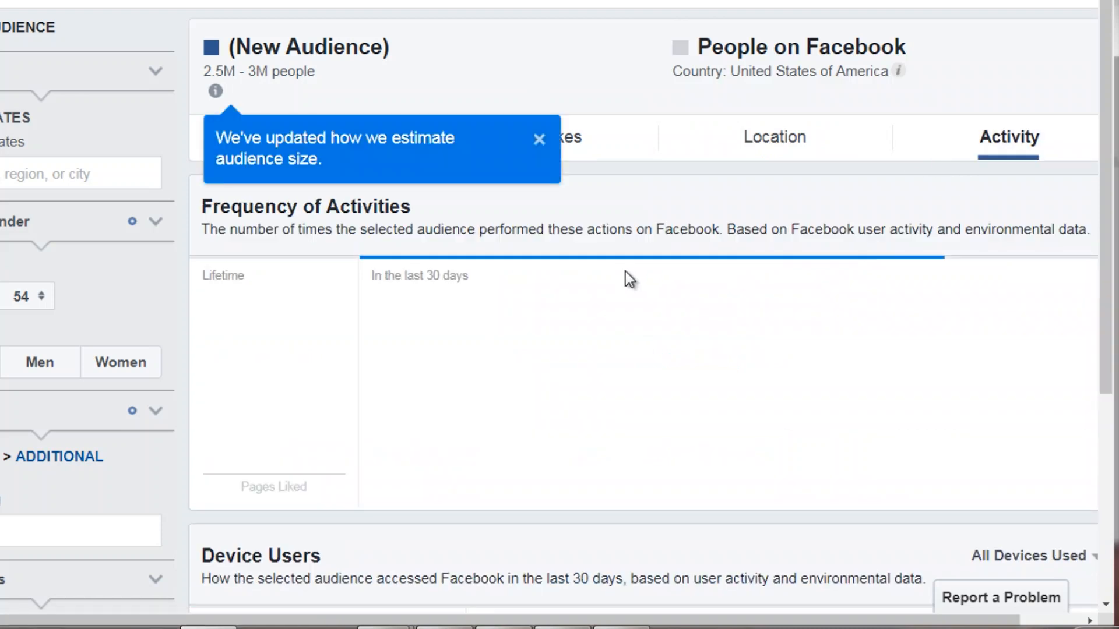
{"action": "scroll", "coordinate": [625, 271], "scroll_direction": "down", "scroll_amount": 5}
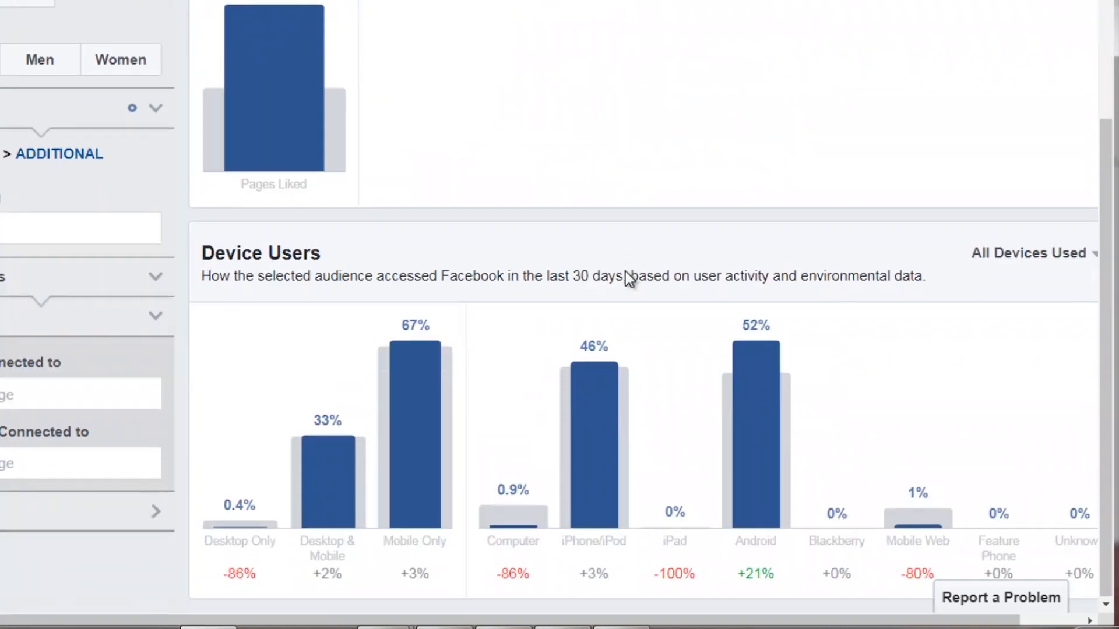
{"action": "key", "text": "alt+Tab"}
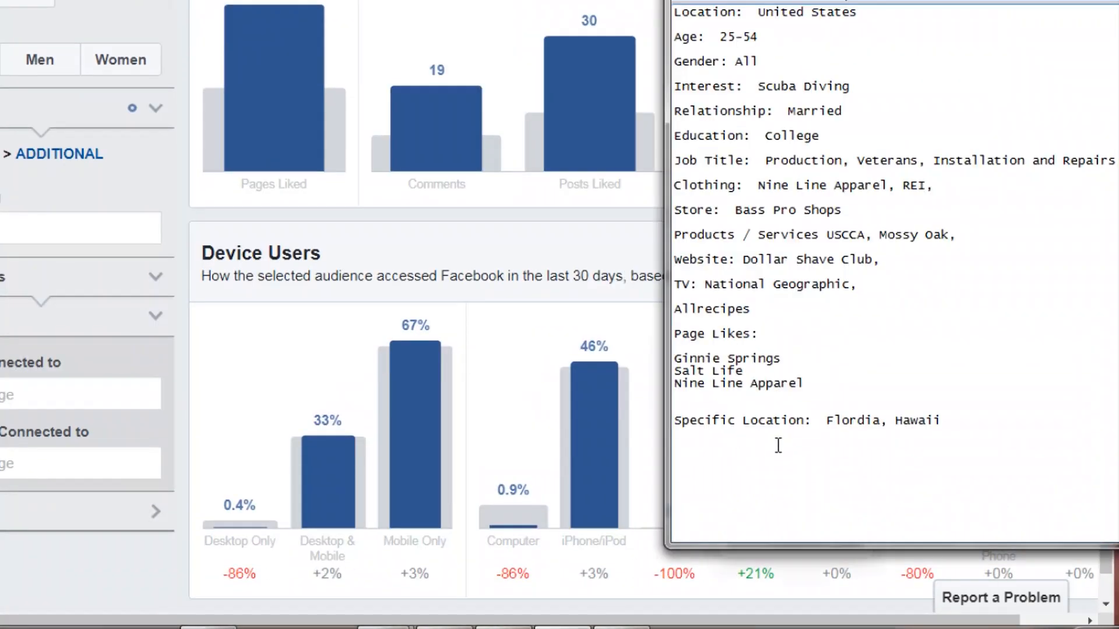
{"action": "type", "text": "Devices:  Mobile devices, IOS, "}
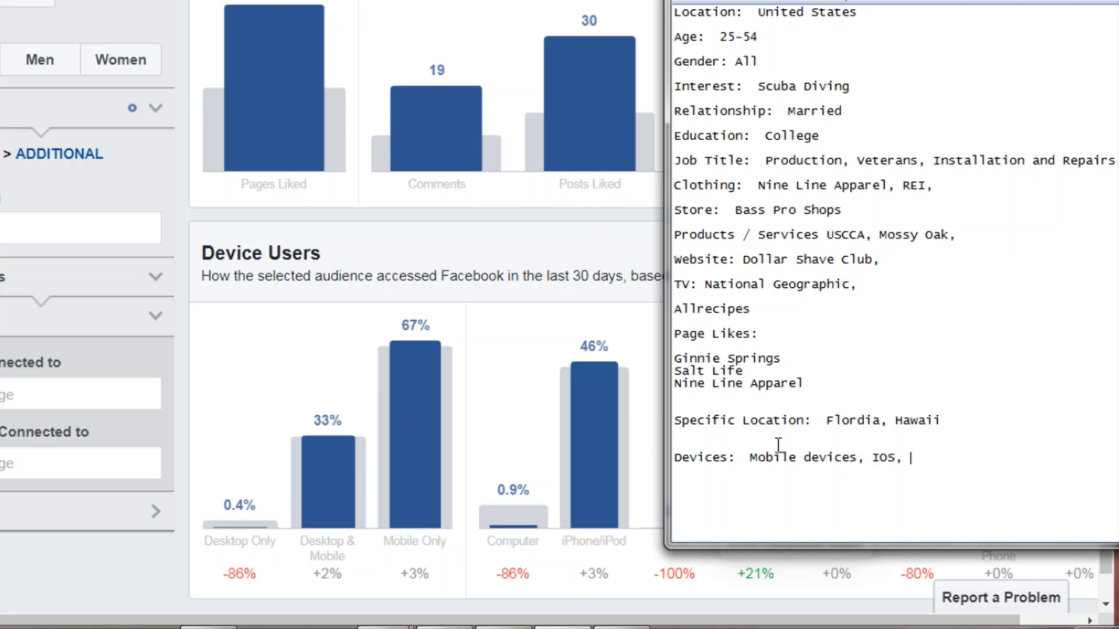
{"action": "type", "text": "android, etc"}
Step: Tidy the blank lines around the "Specific Location" line in the notes and move the notes window aside
{"action": "left_click", "coordinate": [759, 444]}
{"action": "key", "text": "BackSpace"}
{"action": "key", "text": "Up"}
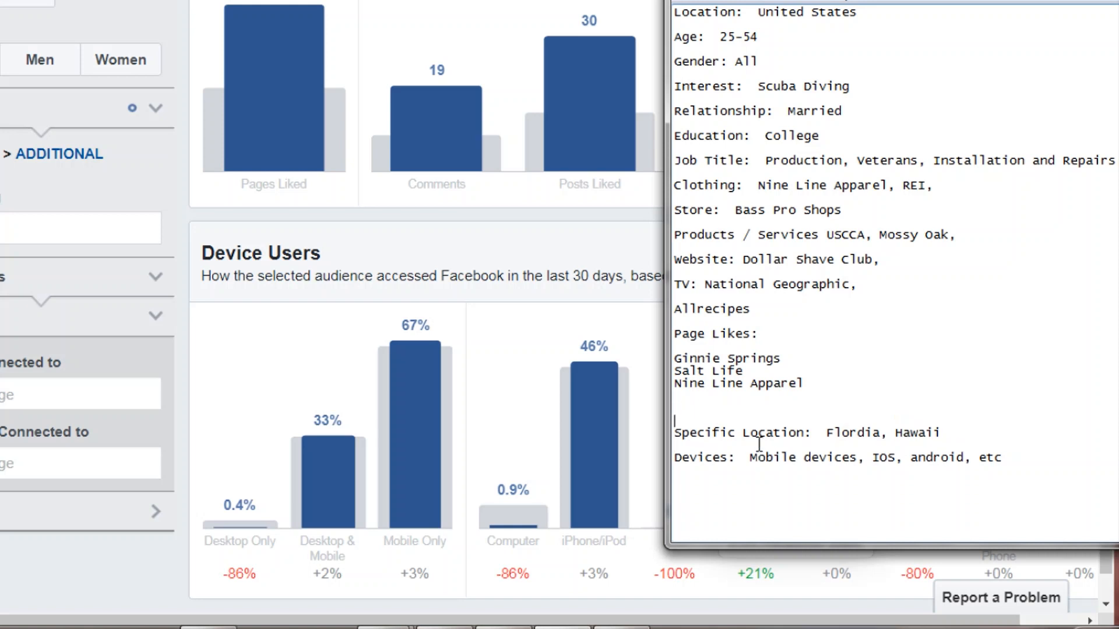
{"action": "key", "text": "BackSpace"}
{"action": "left_click_drag", "start_coordinate": [909, 2], "coordinate": [486, 10]}
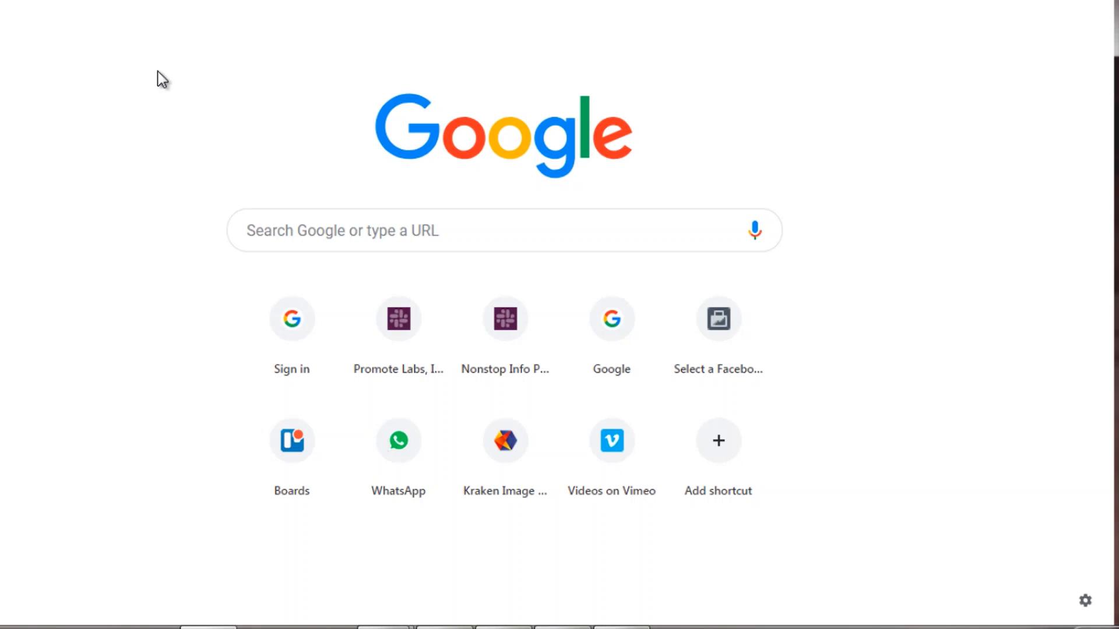
Step: Search Google for "food magazine" and refine the search to "food magazine advertise"
{"action": "left_click", "coordinate": [300, 231]}
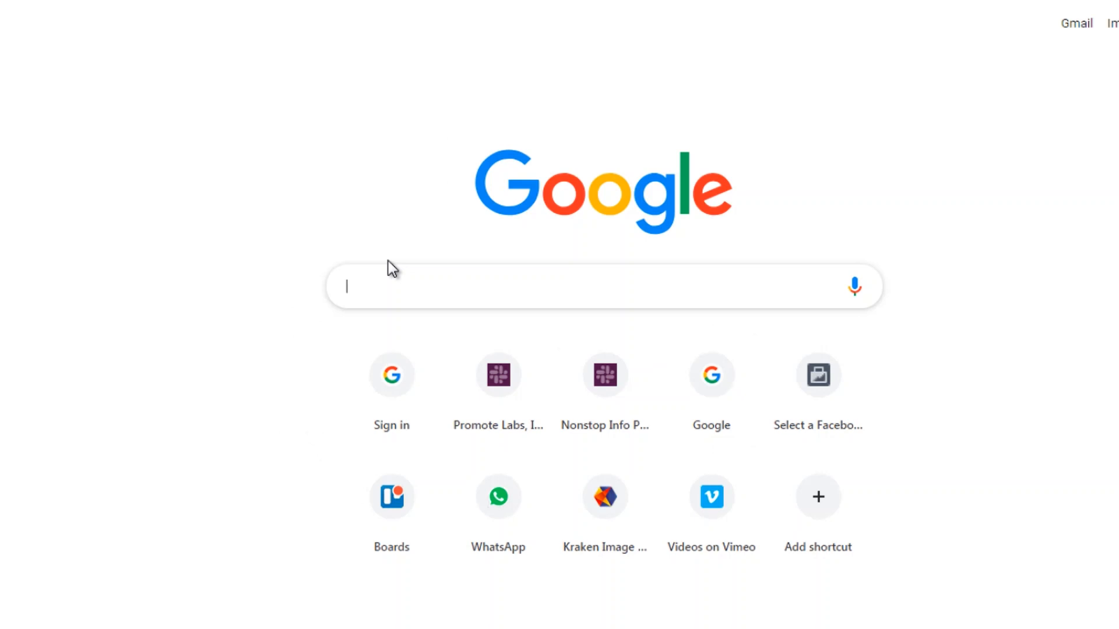
{"action": "type", "text": "food"}
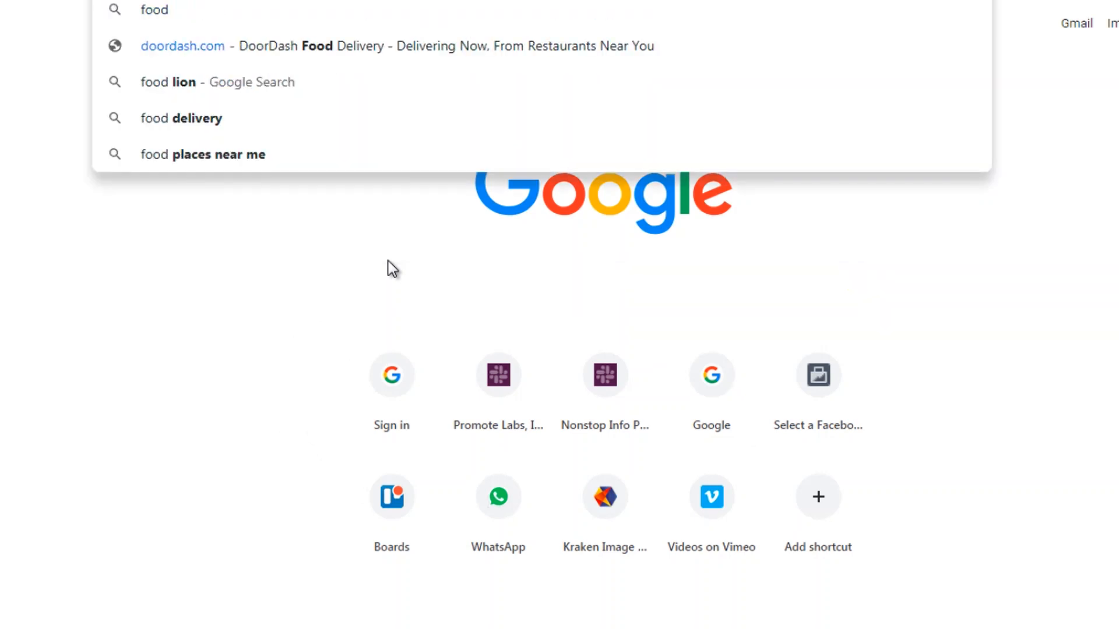
{"action": "type", "text": " magazine"}
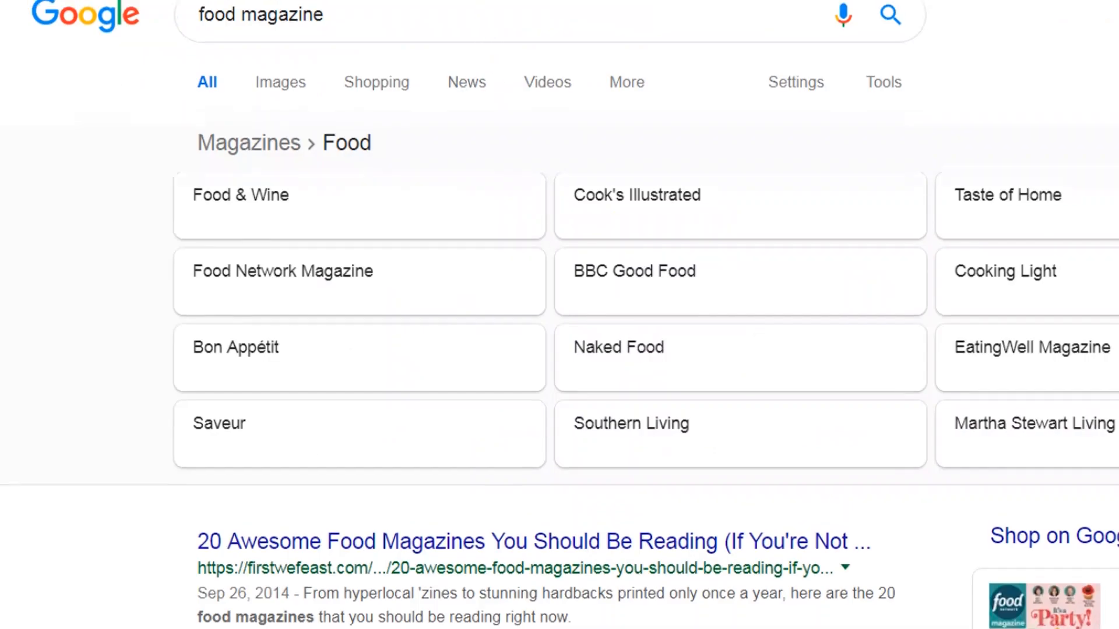
{"action": "left_click", "coordinate": [368, 31]}
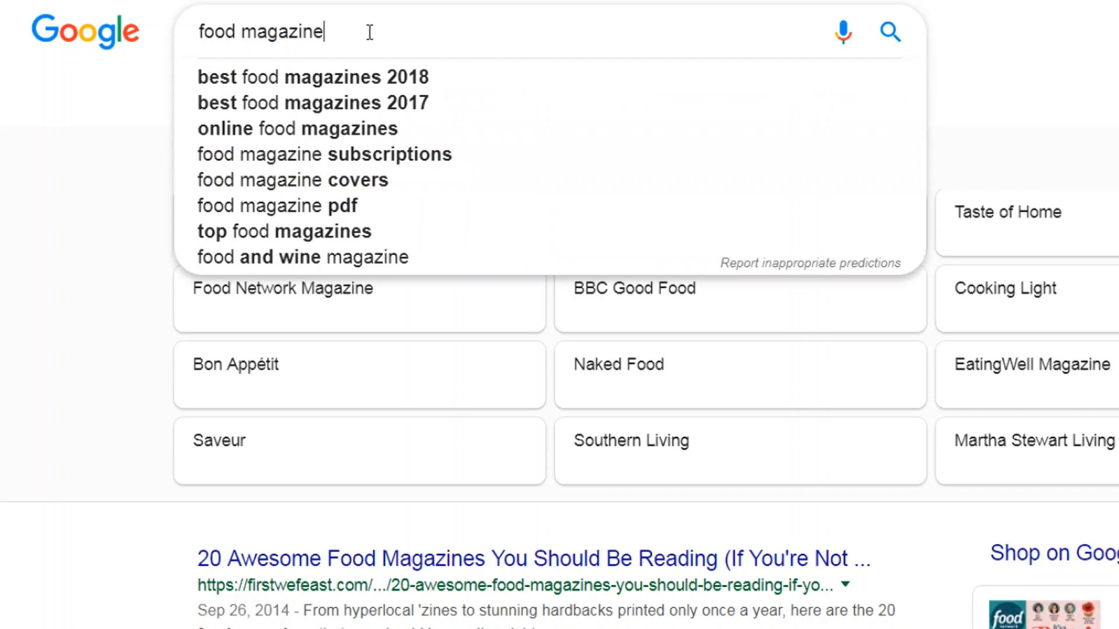
{"action": "type", "text": "adv"}
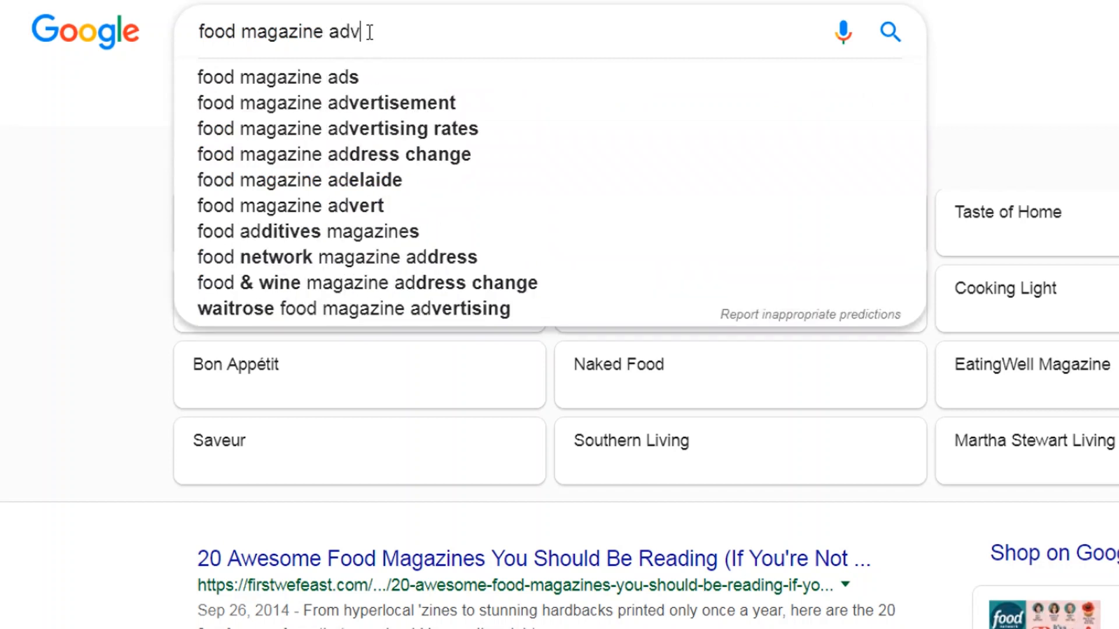
{"action": "type", "text": "ertise"}
{"action": "key", "text": "Return"}
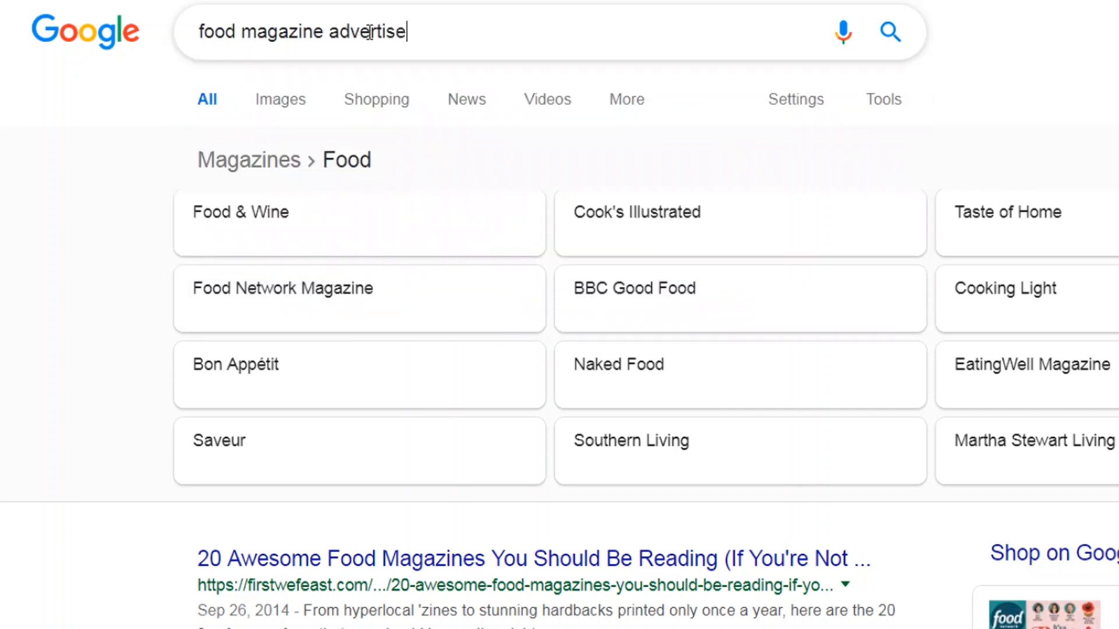
Step: Open the Food Network Magazine Media Kit and Food & Wine Magazine Media Kit search results in separate new tabs
{"action": "right_click", "coordinate": [310, 200]}
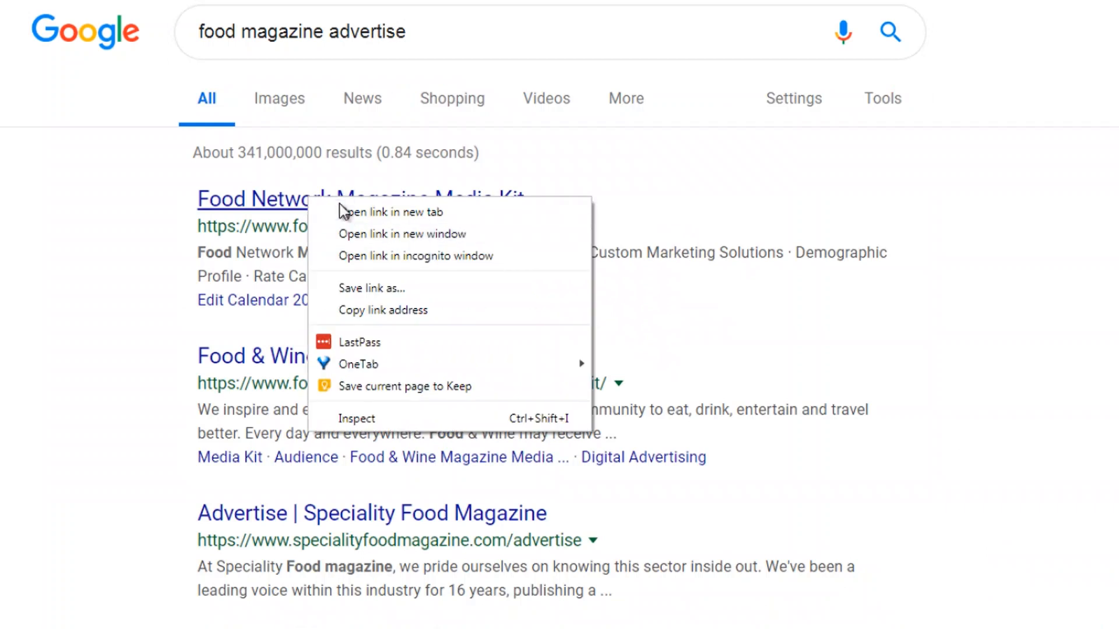
{"action": "left_click", "coordinate": [344, 211]}
{"action": "scroll", "coordinate": [361, 205], "scroll_direction": "down", "scroll_amount": 2}
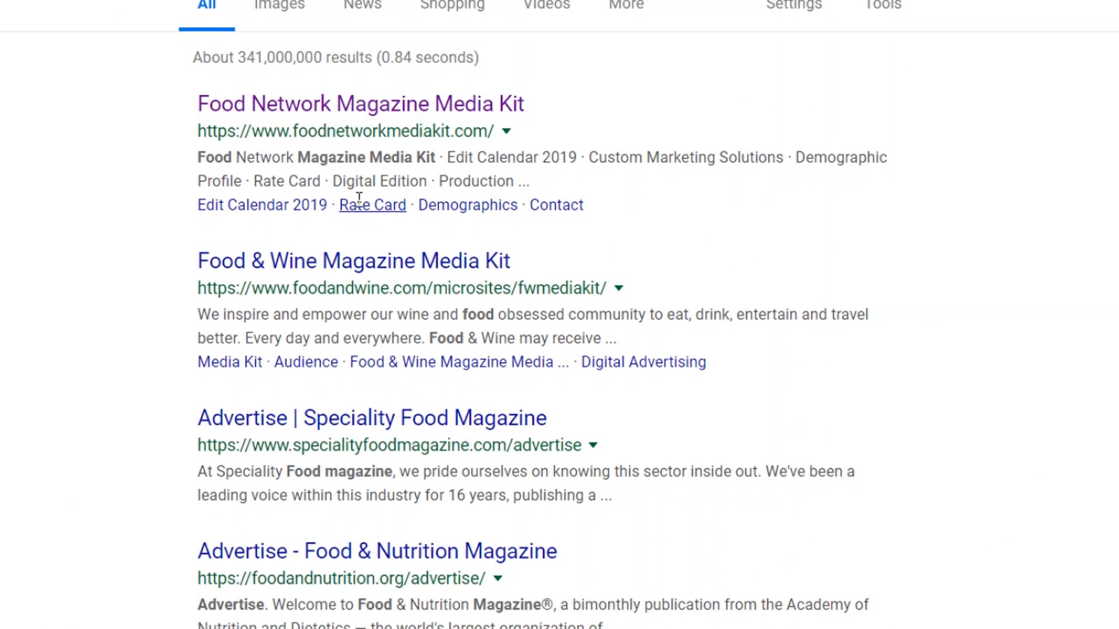
{"action": "right_click", "coordinate": [356, 264]}
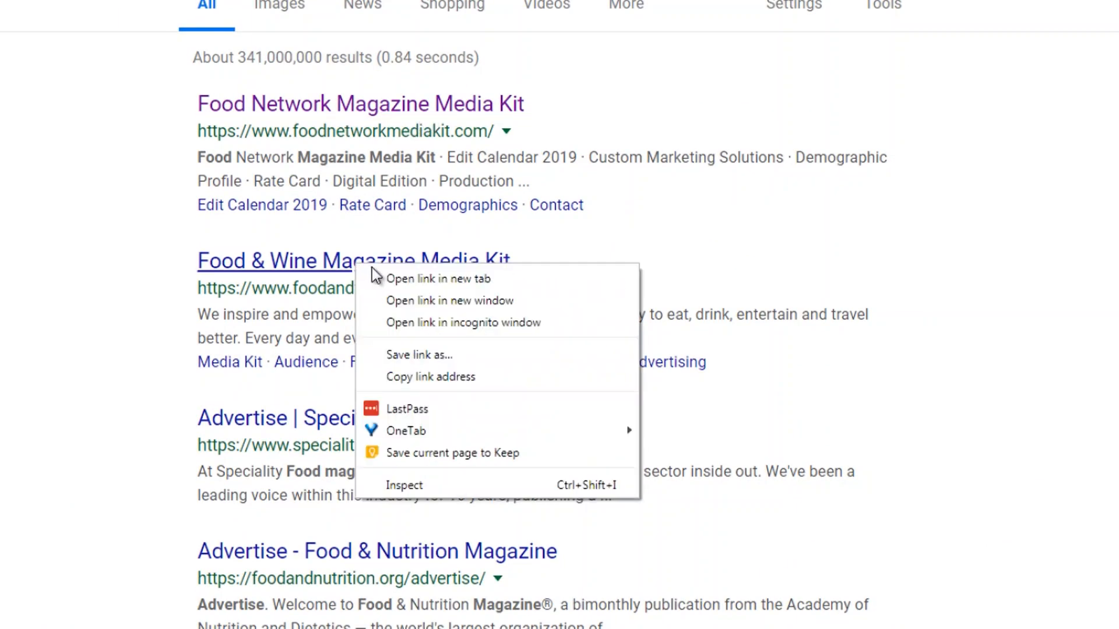
{"action": "left_click", "coordinate": [373, 273]}
Step: Examine the Food Network Magazine media kit, from its readership figures and edit calendar to the Demographic Profile table
{"action": "scroll", "coordinate": [367, 284], "scroll_direction": "down", "scroll_amount": 2}
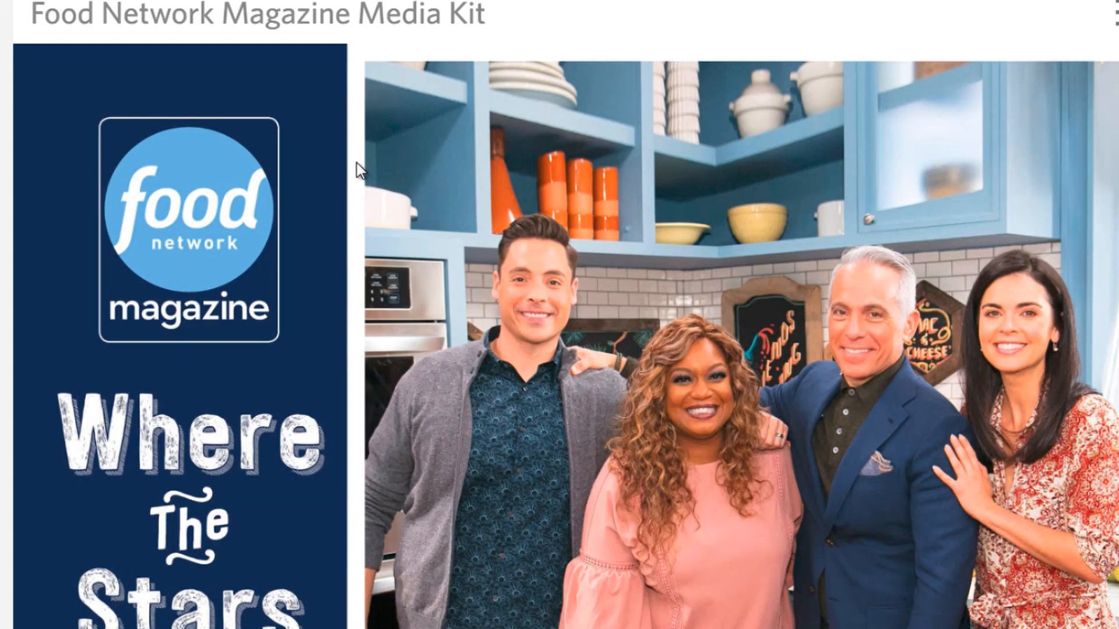
{"action": "scroll", "coordinate": [356, 163], "scroll_direction": "down", "scroll_amount": 12}
{"action": "scroll", "coordinate": [271, 211], "scroll_direction": "down", "scroll_amount": 2}
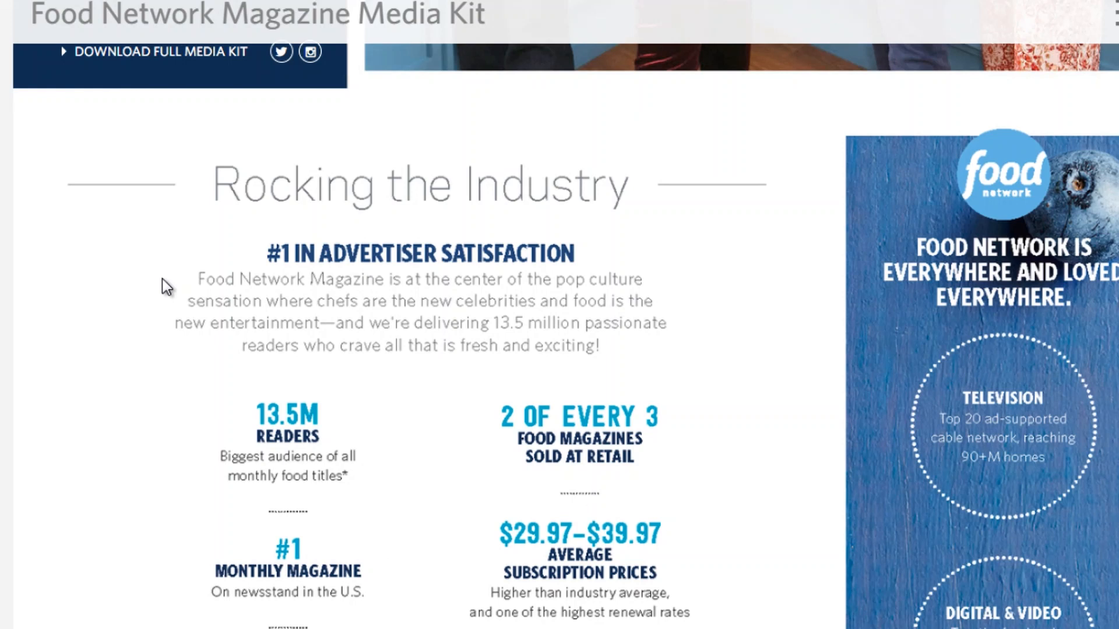
{"action": "scroll", "coordinate": [163, 279], "scroll_direction": "down", "scroll_amount": 3}
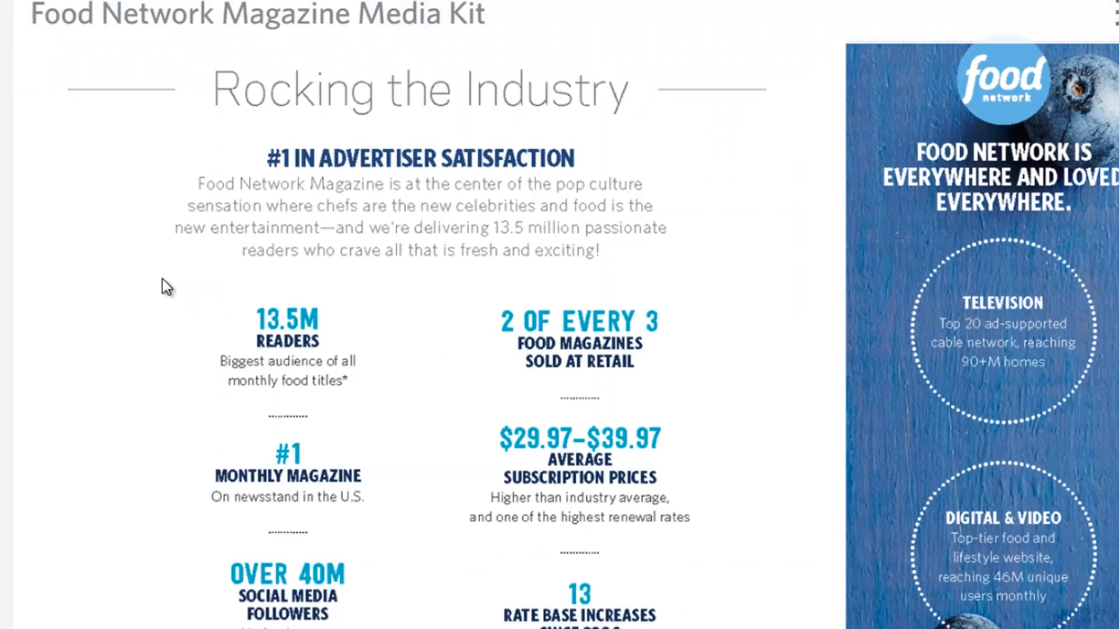
{"action": "scroll", "coordinate": [485, 125], "scroll_direction": "down", "scroll_amount": 3}
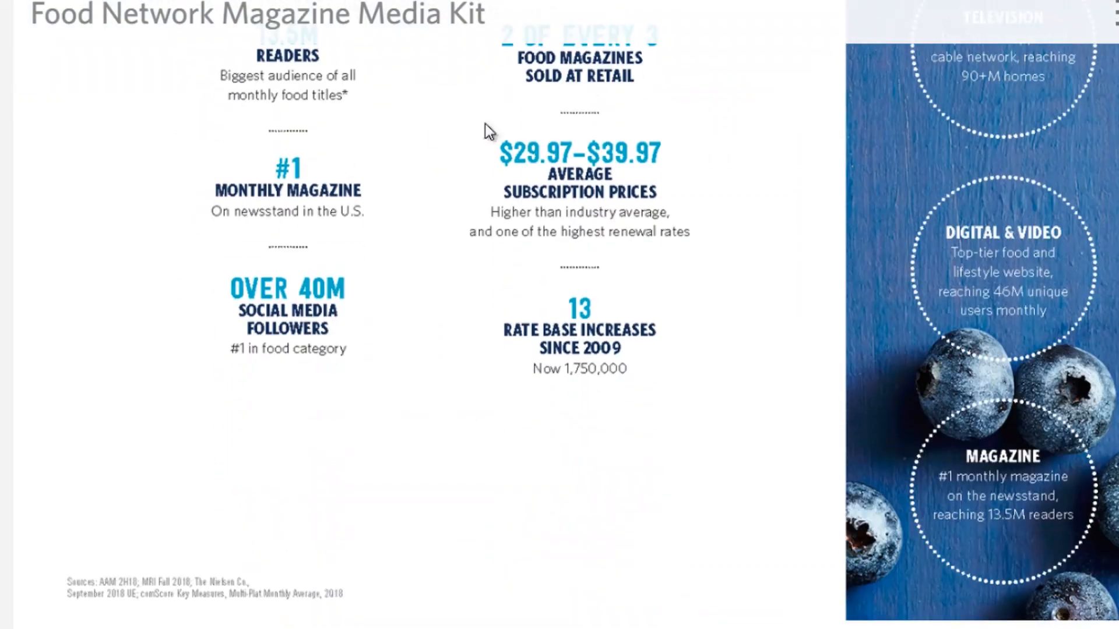
{"action": "scroll", "coordinate": [380, 322], "scroll_direction": "down", "scroll_amount": 10}
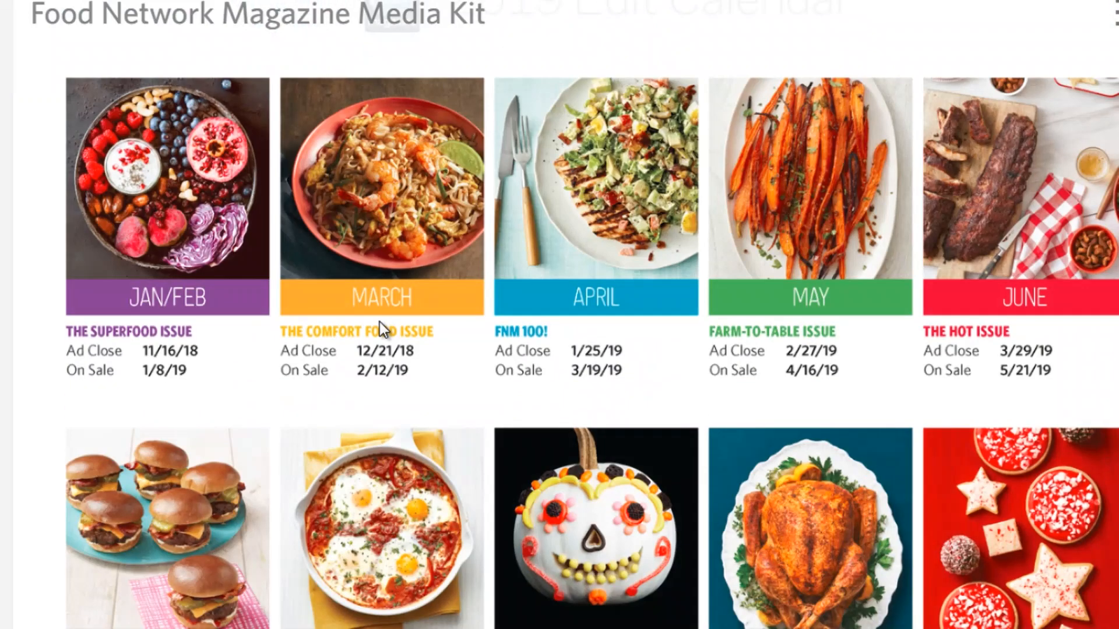
{"action": "scroll", "coordinate": [233, 316], "scroll_direction": "down", "scroll_amount": 5}
{"action": "scroll", "coordinate": [233, 316], "scroll_direction": "down", "scroll_amount": 20}
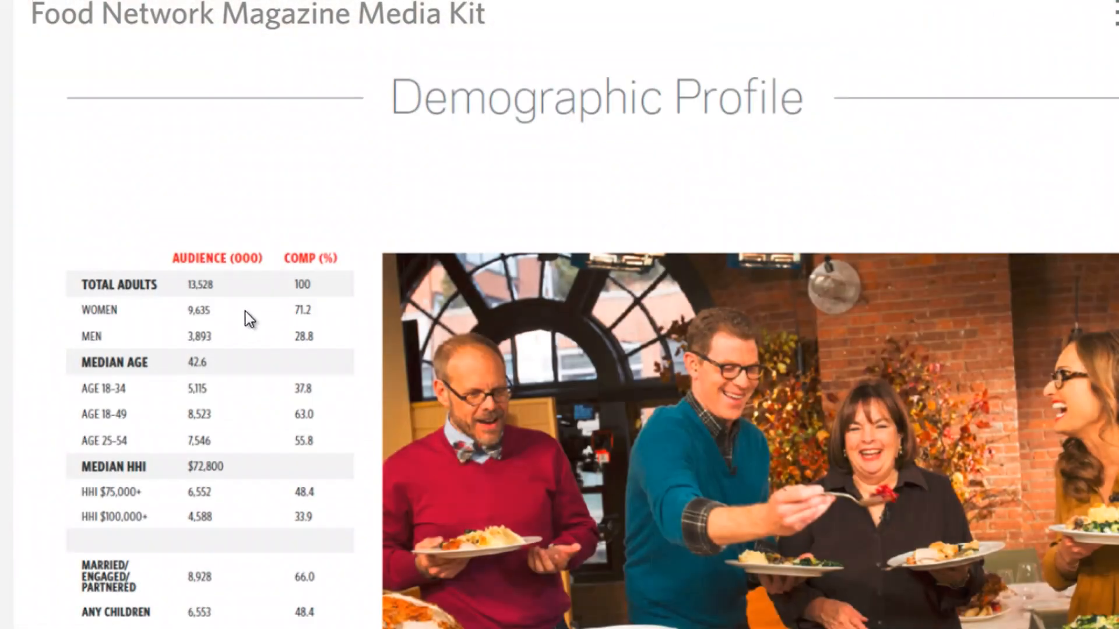
{"action": "scroll", "coordinate": [258, 302], "scroll_direction": "up", "scroll_amount": 5}
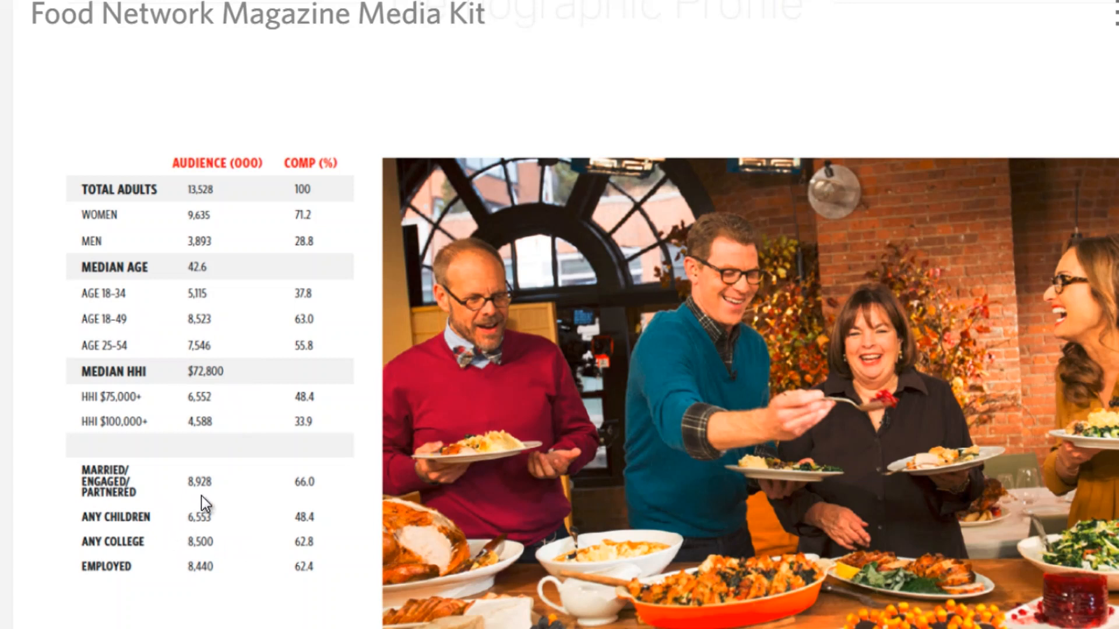
{"action": "scroll", "coordinate": [221, 466], "scroll_direction": "down", "scroll_amount": 2}
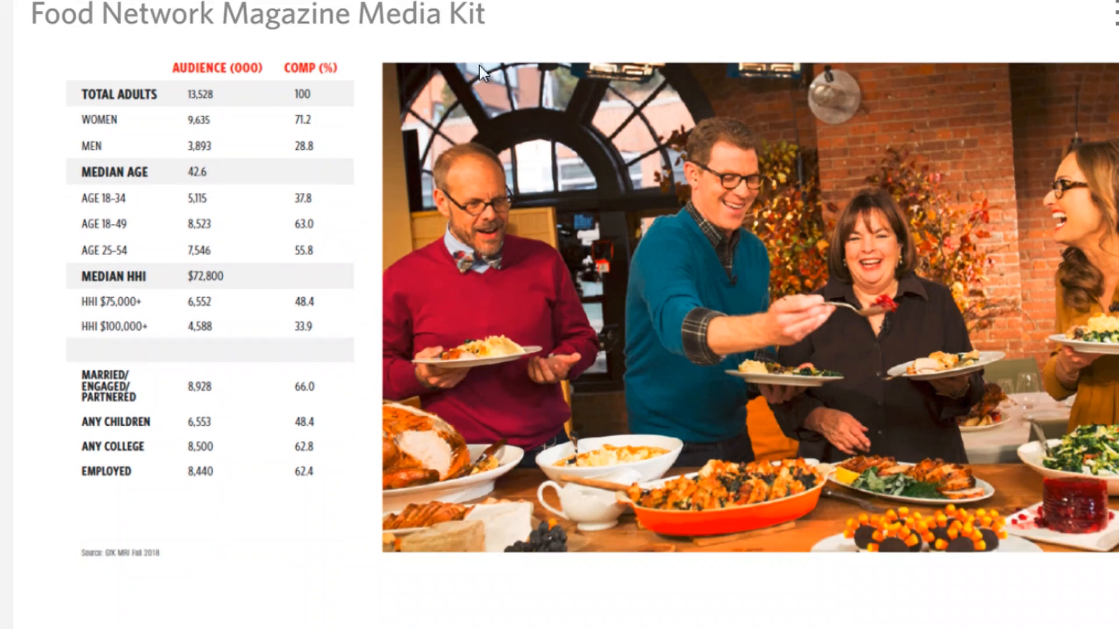
Step: Look over the Food & Wine media kit site and open its Audience section to find the reader profile
{"action": "key", "text": "Right"}
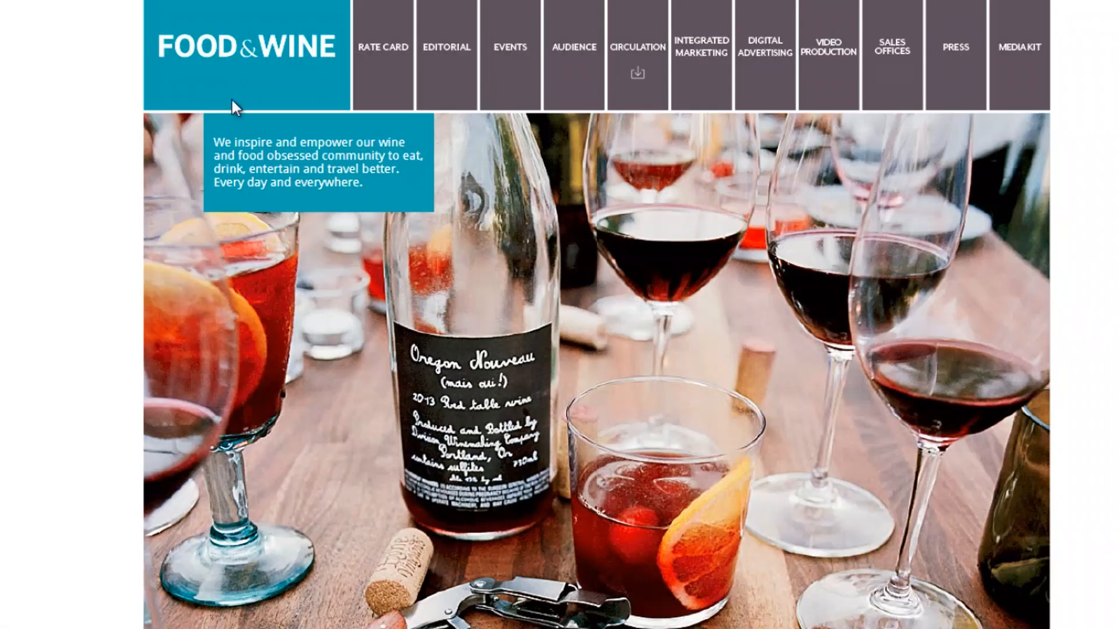
{"action": "scroll", "coordinate": [114, 208], "scroll_direction": "down", "scroll_amount": 2}
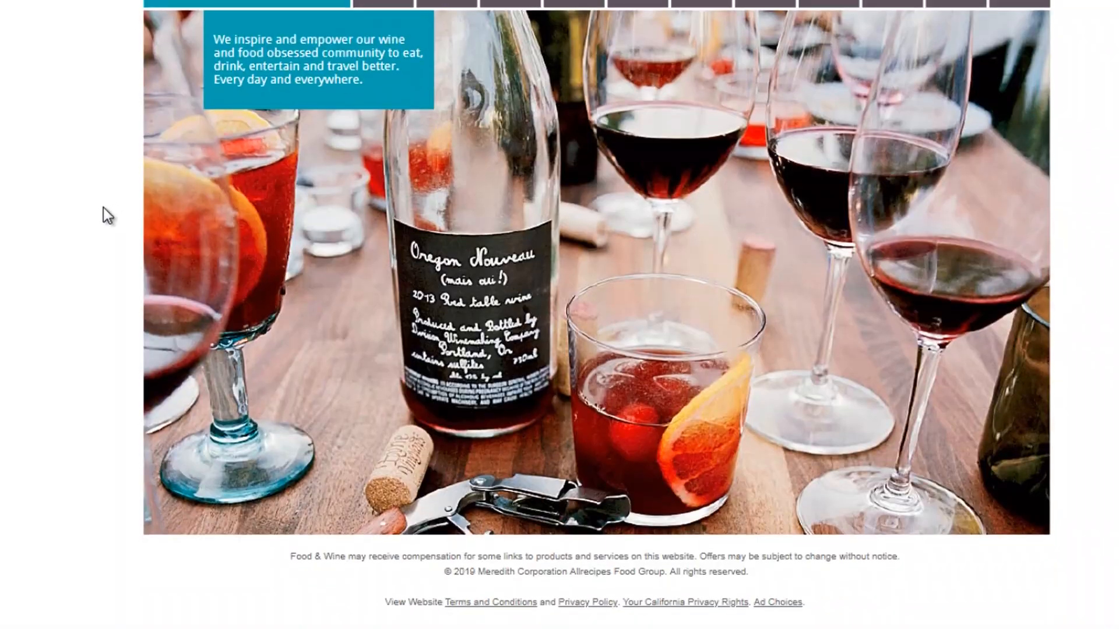
{"action": "scroll", "coordinate": [103, 207], "scroll_direction": "up", "scroll_amount": 2}
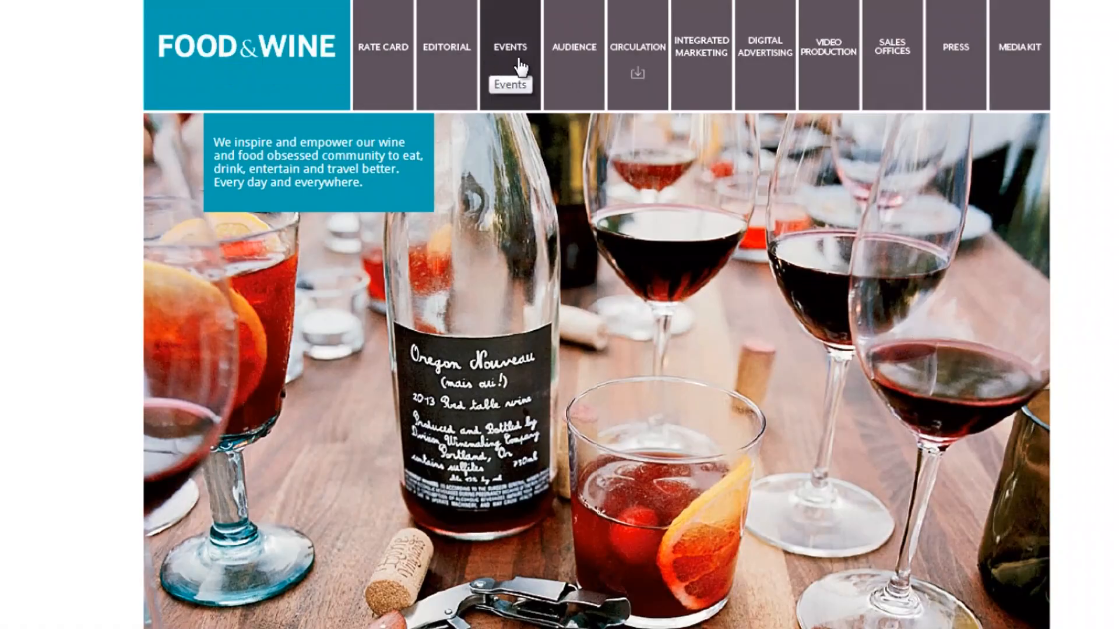
{"action": "left_click", "coordinate": [556, 60]}
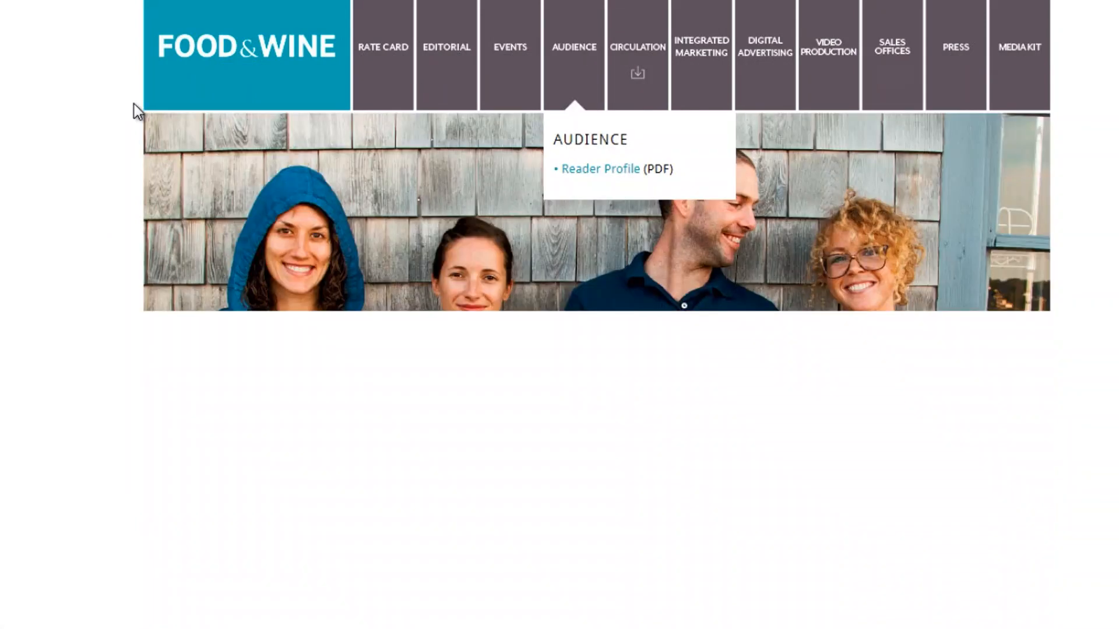
{"action": "scroll", "coordinate": [376, 210], "scroll_direction": "down", "scroll_amount": 2}
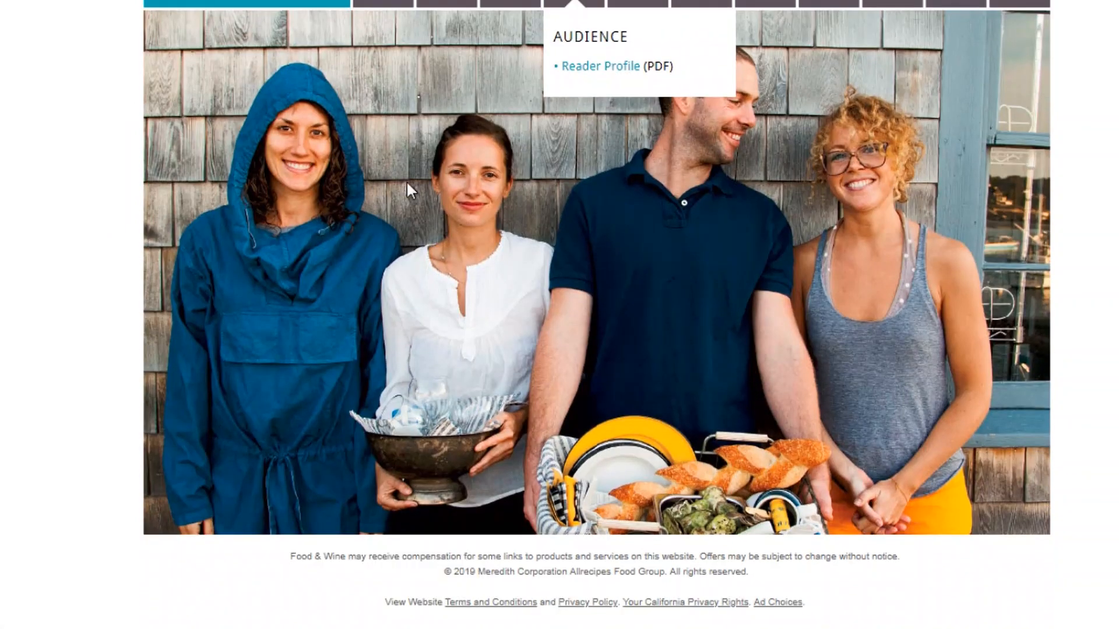
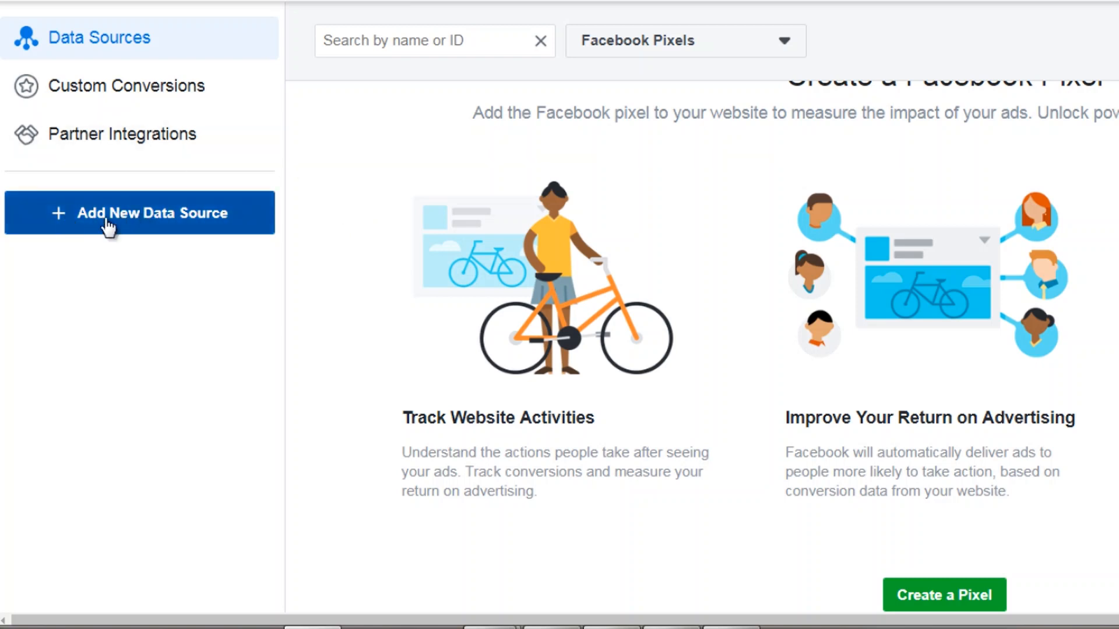
Step: Add a Facebook Pixel as a new data source and create it with the name "Scuba Diving Pixel"
{"action": "left_click", "coordinate": [185, 222]}
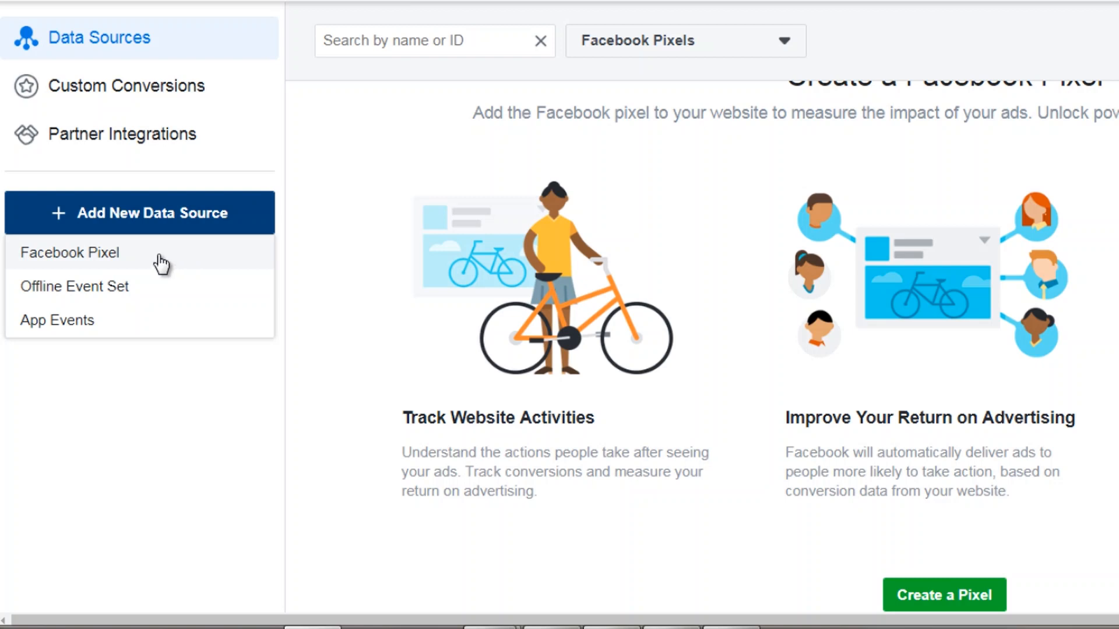
{"action": "left_click", "coordinate": [186, 219]}
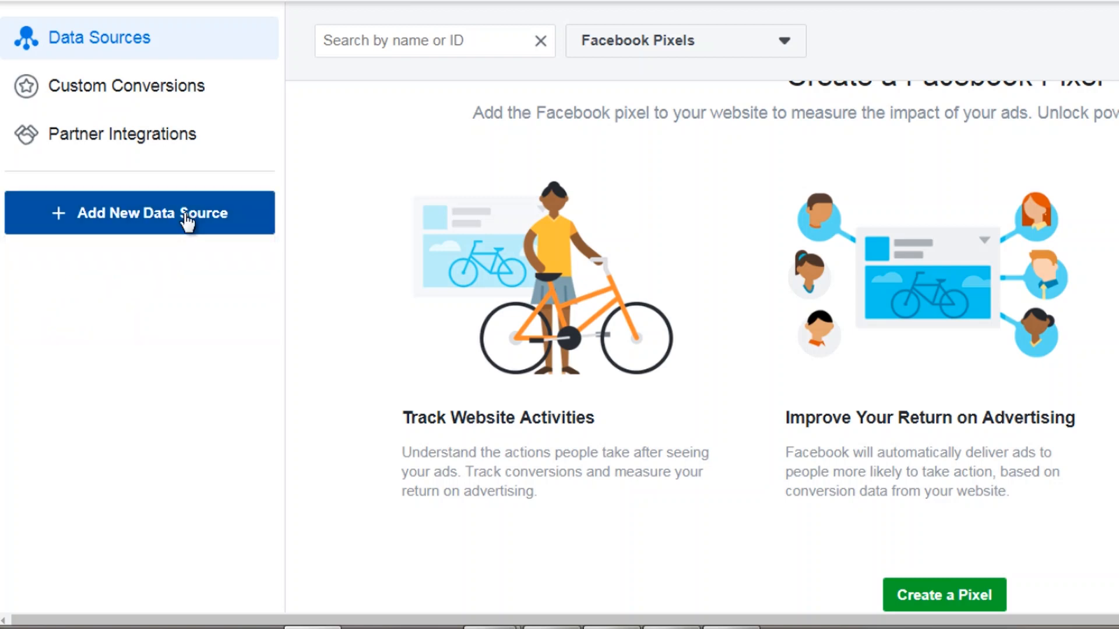
{"action": "left_click", "coordinate": [187, 220]}
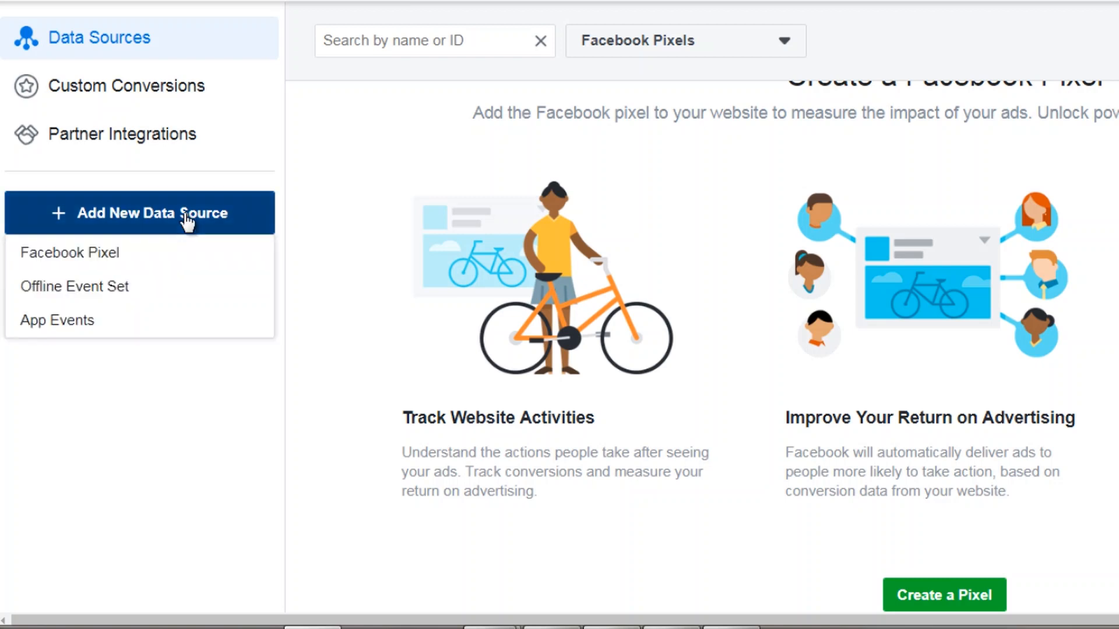
{"action": "left_click", "coordinate": [124, 262]}
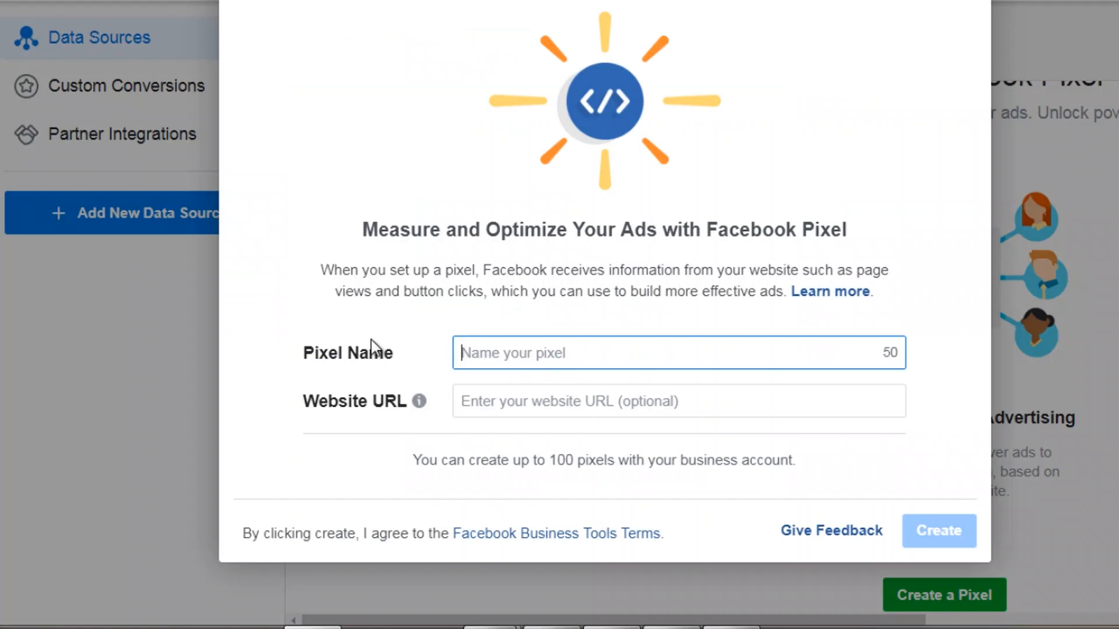
{"action": "type", "text": "Scuba "}
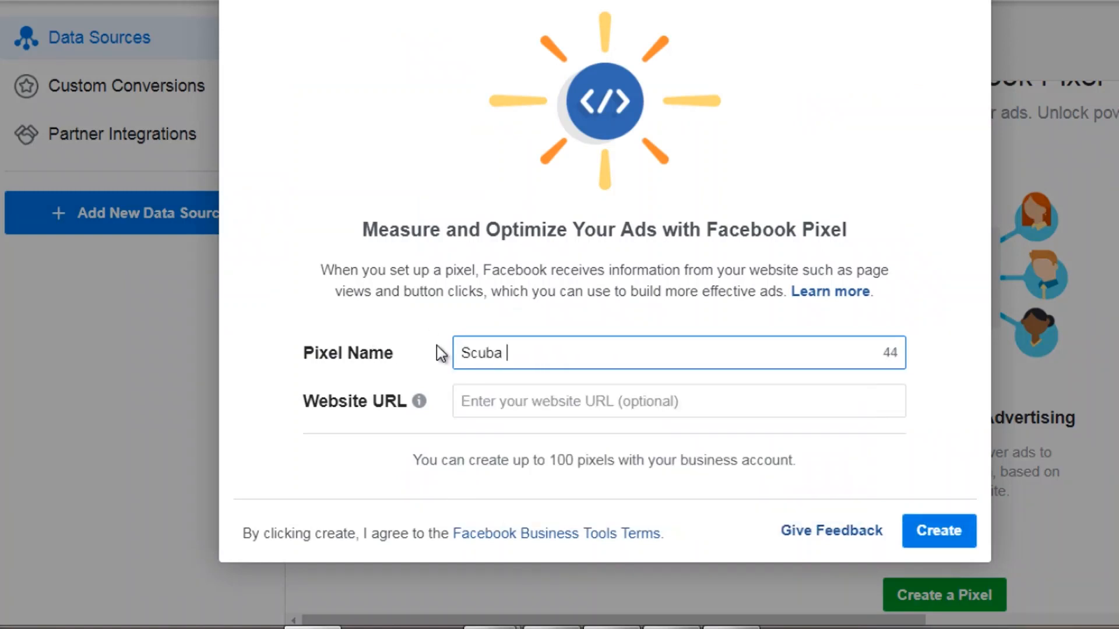
{"action": "type", "text": "Diving Pixel"}
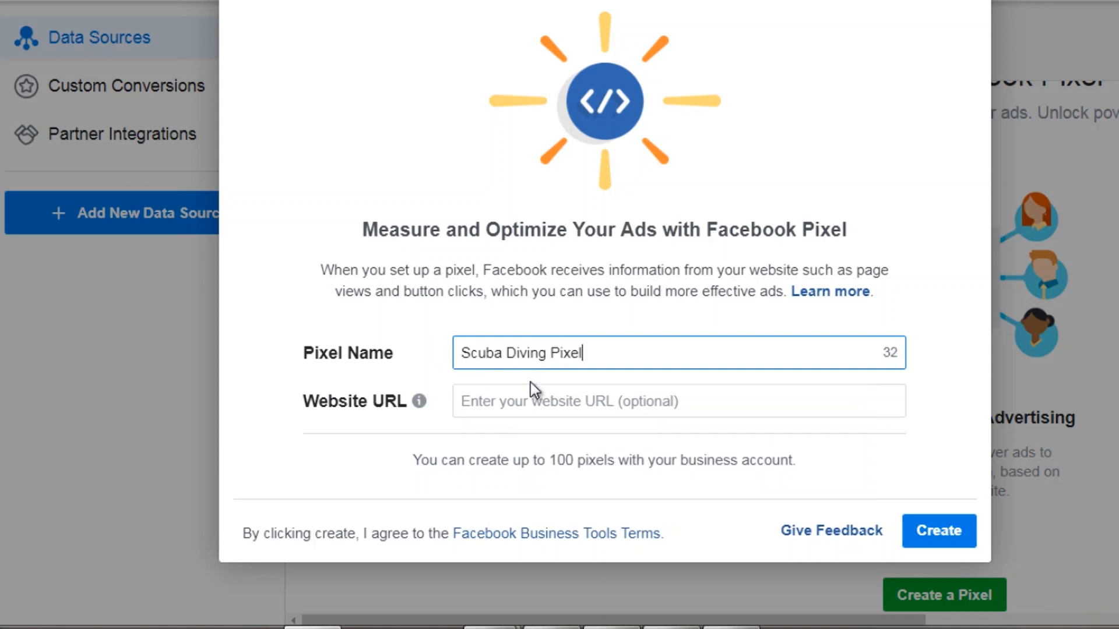
{"action": "left_click", "coordinate": [939, 531]}
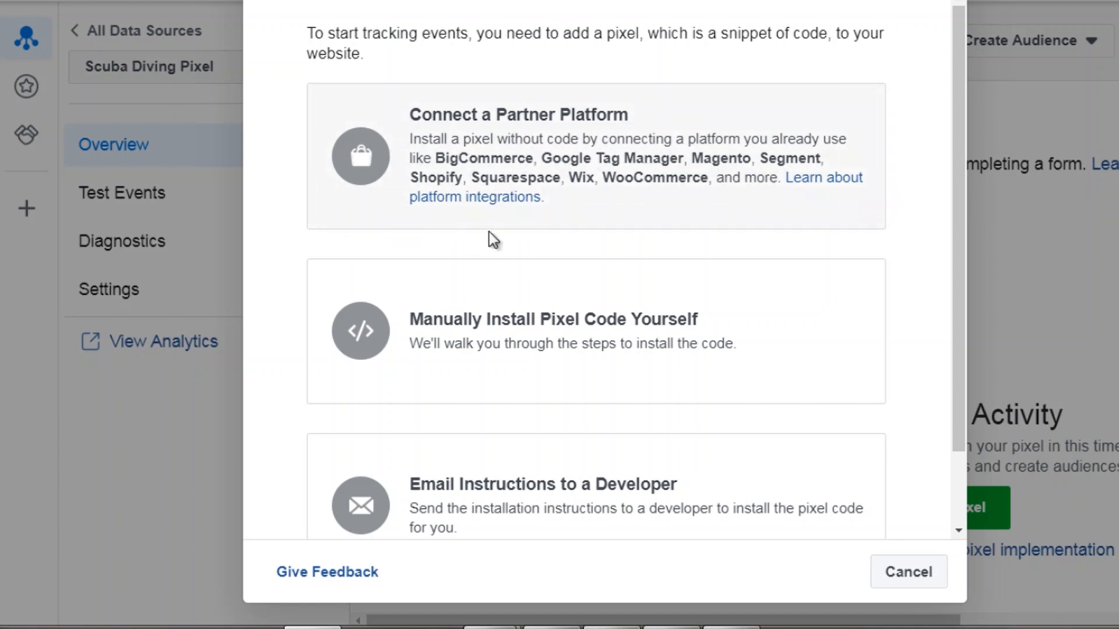
Step: Choose to install the pixel code manually and copy the entire base pixel code from the setup instructions
{"action": "scroll", "coordinate": [441, 193], "scroll_direction": "down", "scroll_amount": 2}
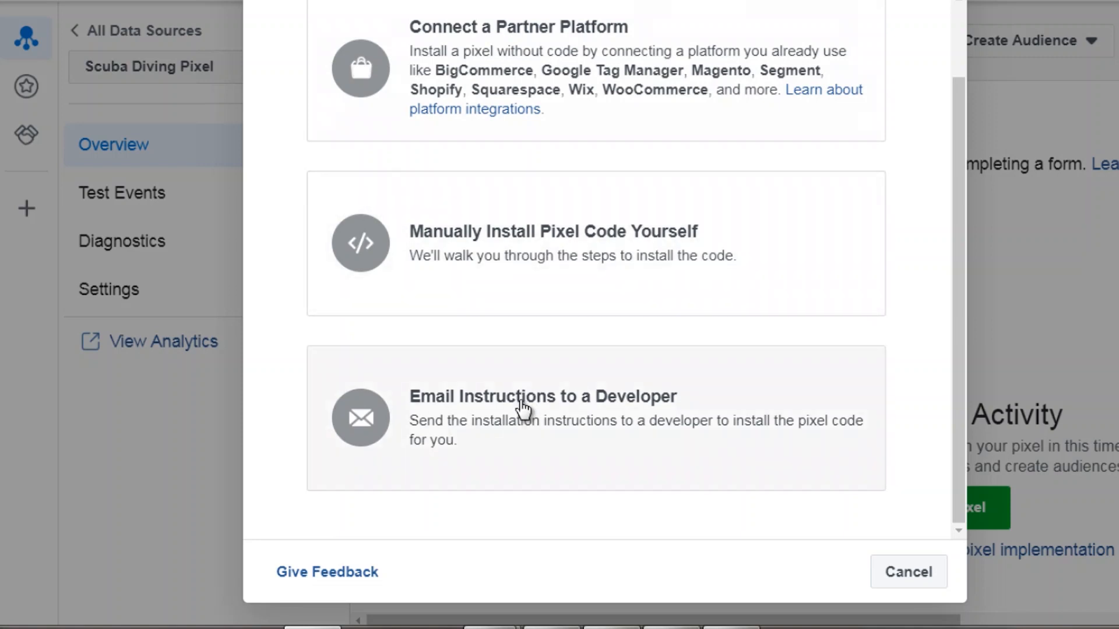
{"action": "left_click", "coordinate": [535, 243]}
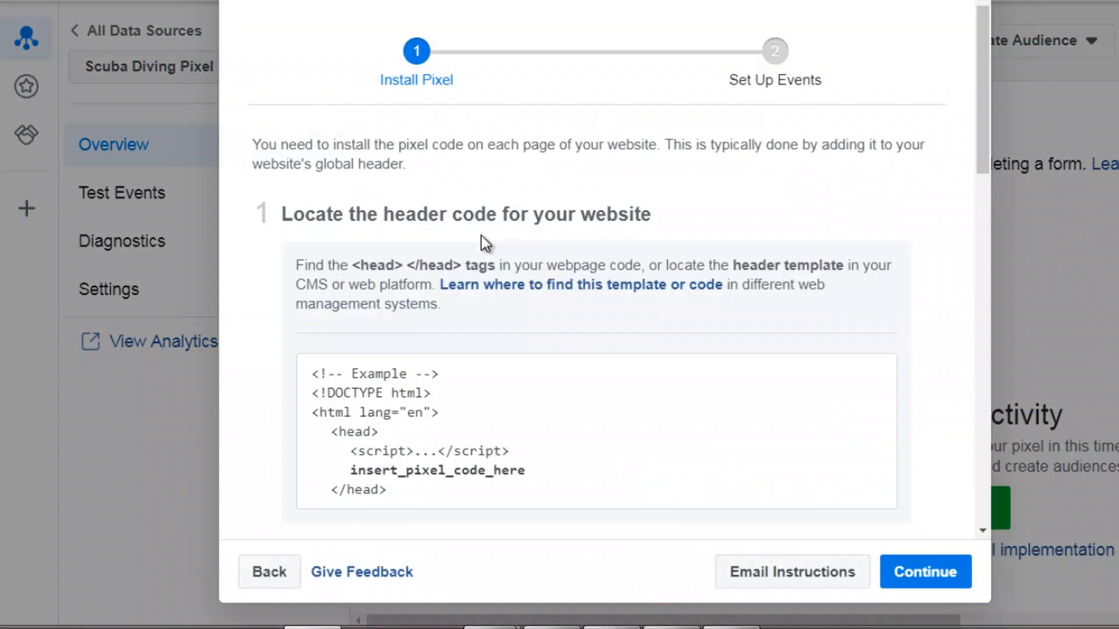
{"action": "scroll", "coordinate": [484, 241], "scroll_direction": "down", "scroll_amount": 2}
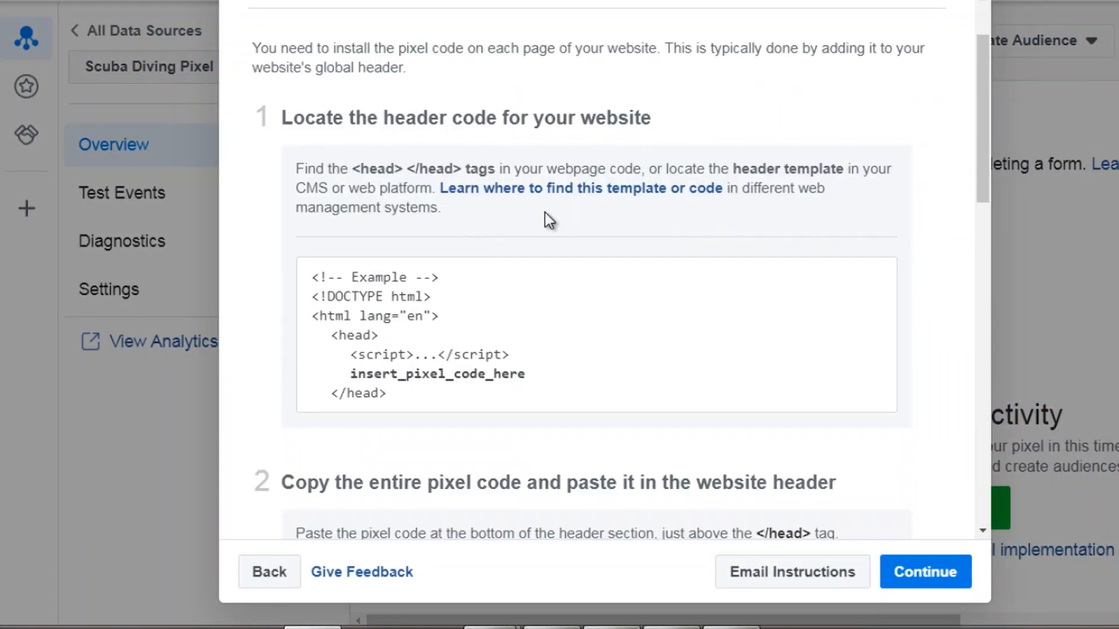
{"action": "scroll", "coordinate": [544, 213], "scroll_direction": "down", "scroll_amount": 2}
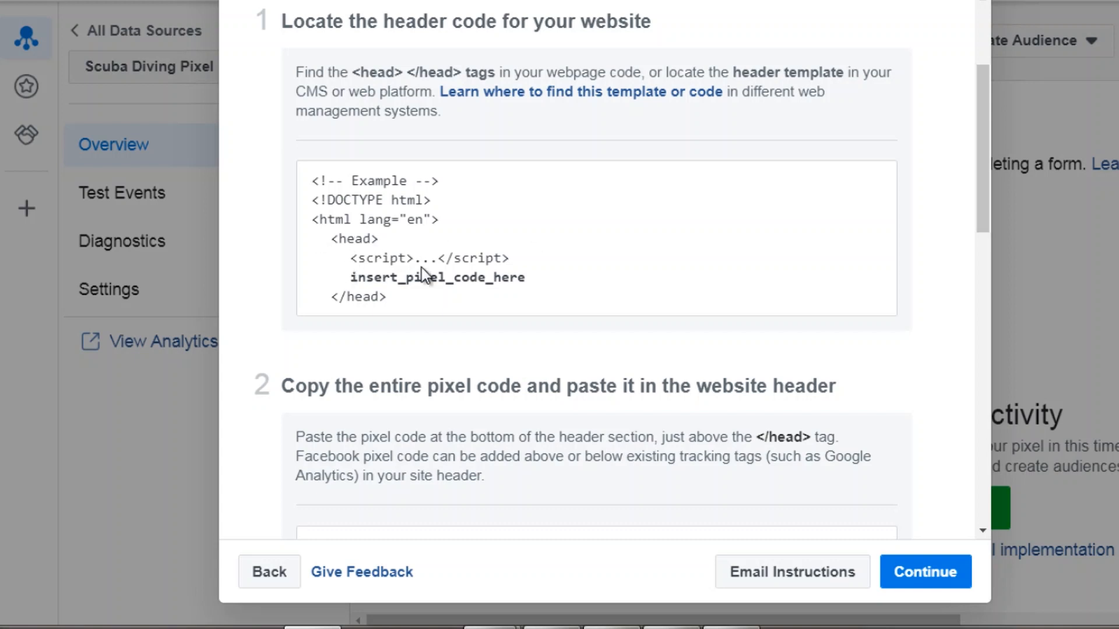
{"action": "scroll", "coordinate": [423, 271], "scroll_direction": "down", "scroll_amount": 5}
{"action": "scroll", "coordinate": [440, 275], "scroll_direction": "up", "scroll_amount": 3}
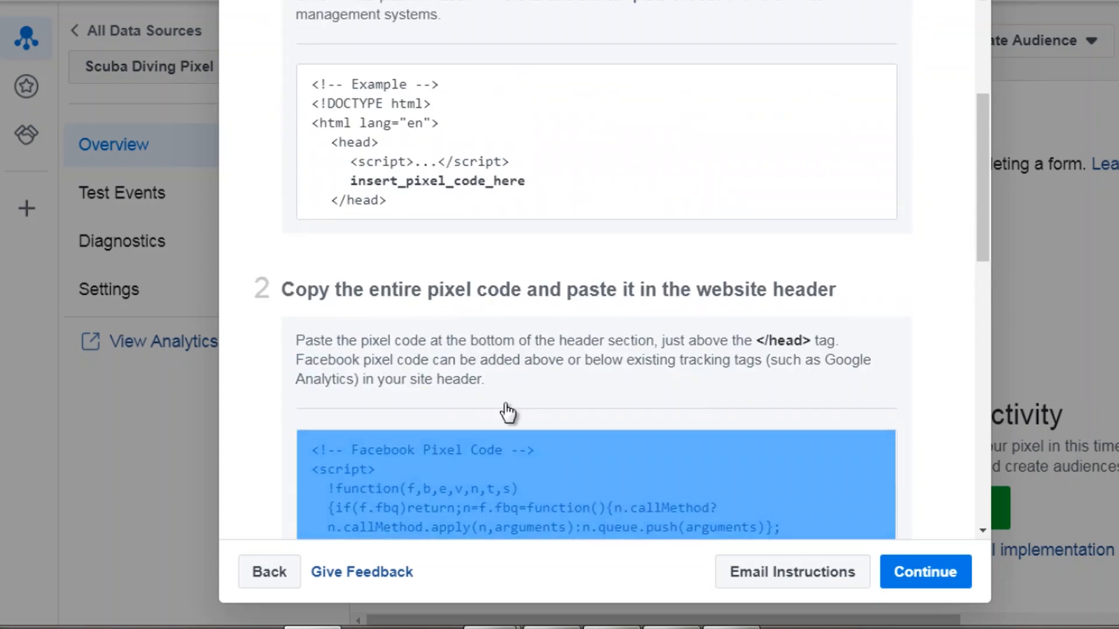
{"action": "left_click", "coordinate": [509, 476]}
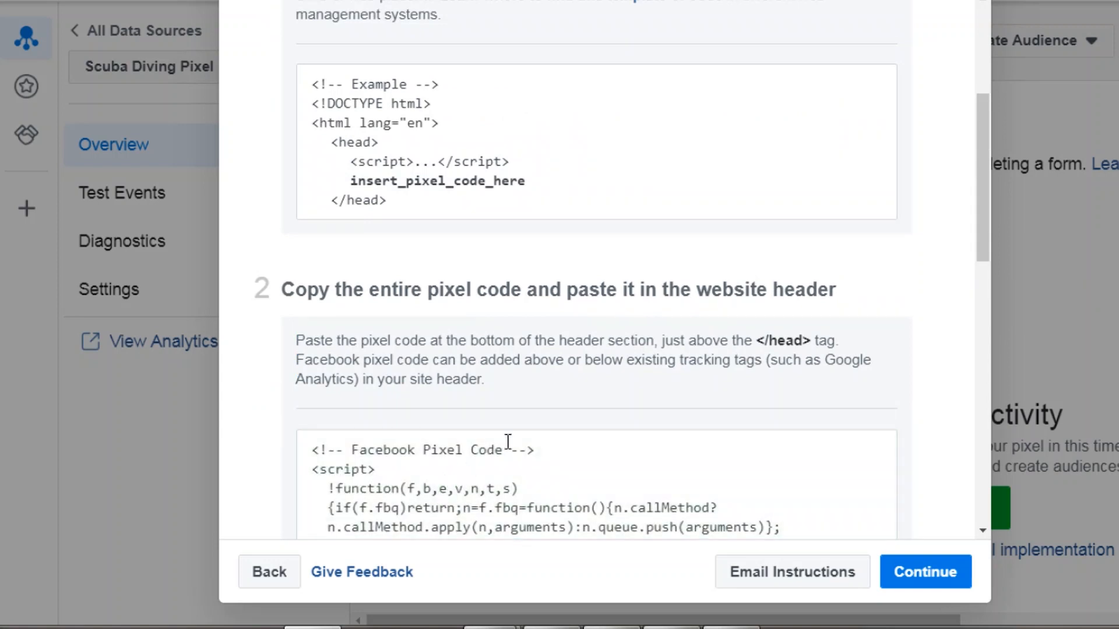
Step: Continue to event setup with manual event code installation and review the Ecommerce and Retail event list
{"action": "left_click", "coordinate": [932, 575]}
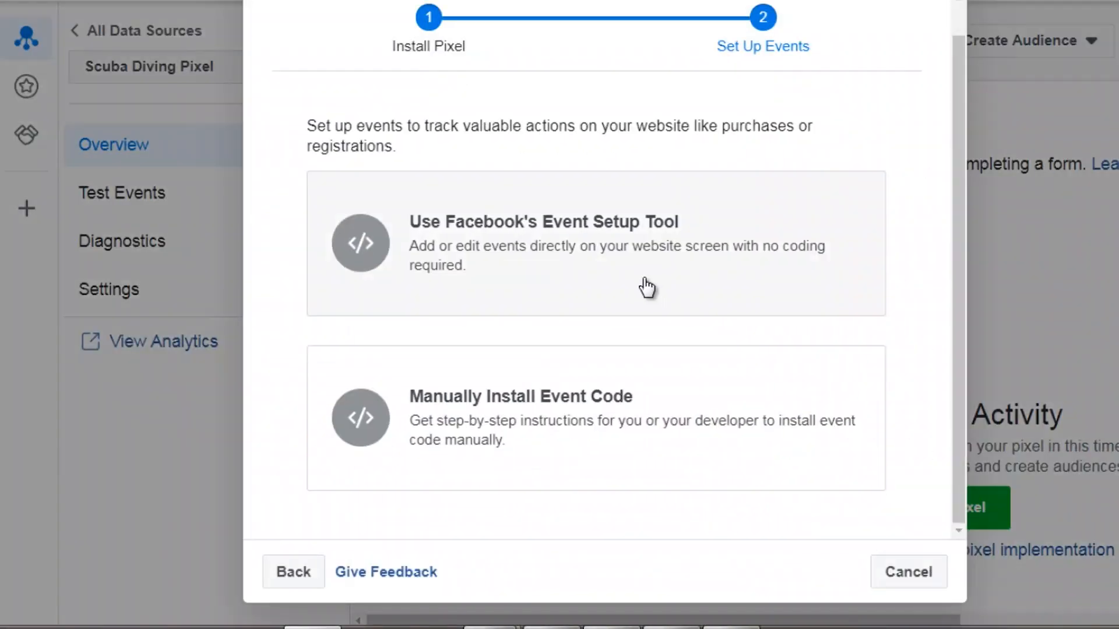
{"action": "left_click", "coordinate": [564, 250]}
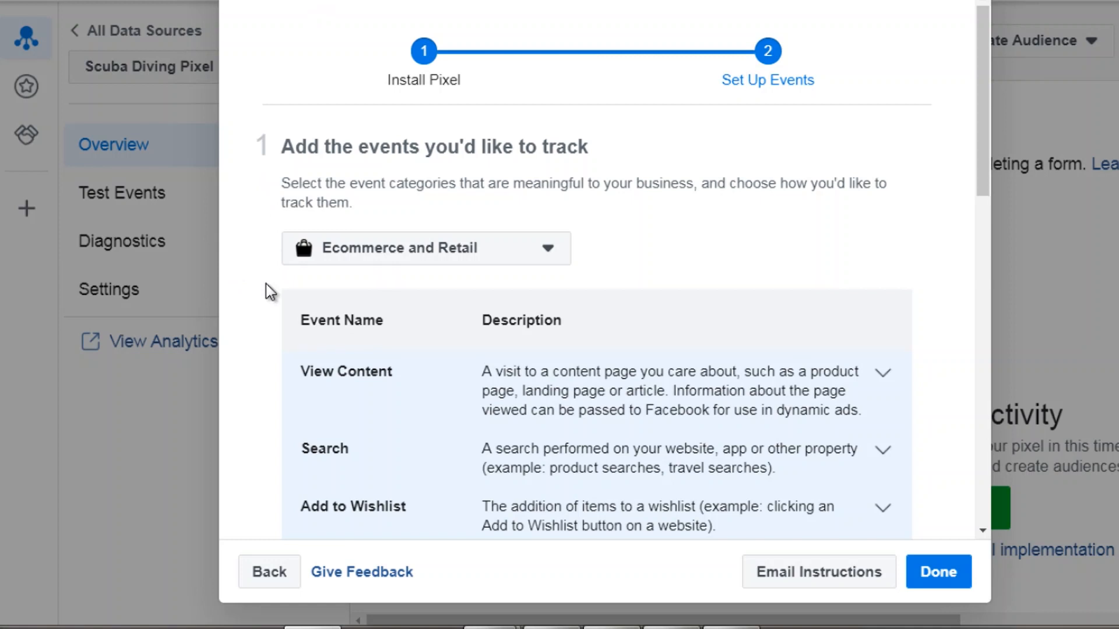
{"action": "scroll", "coordinate": [266, 284], "scroll_direction": "down", "scroll_amount": 3}
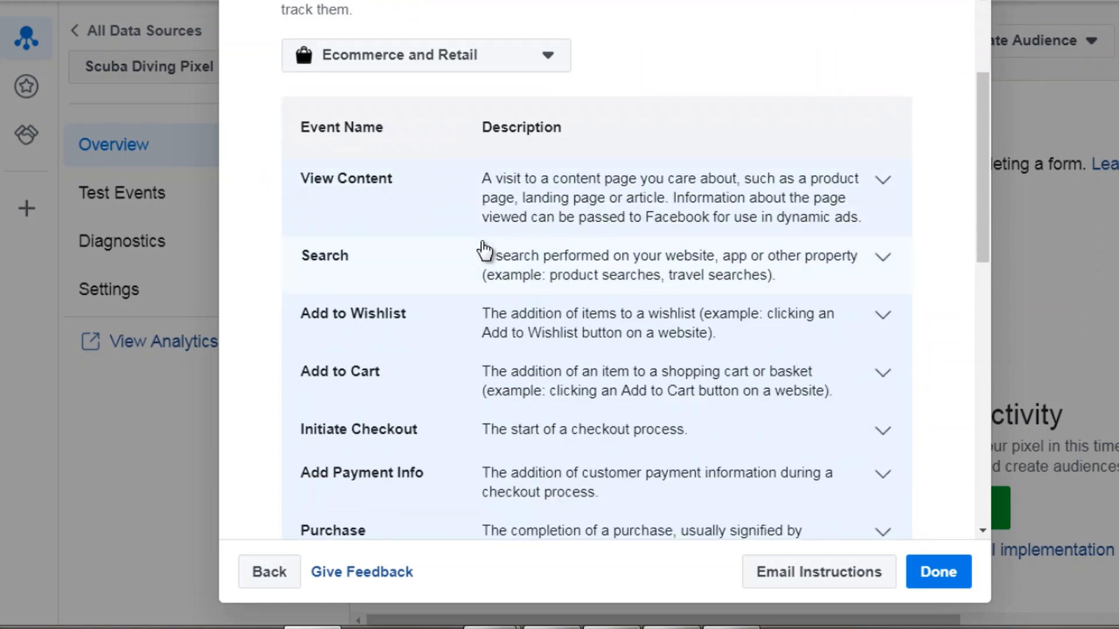
{"action": "scroll", "coordinate": [482, 249], "scroll_direction": "down", "scroll_amount": 3}
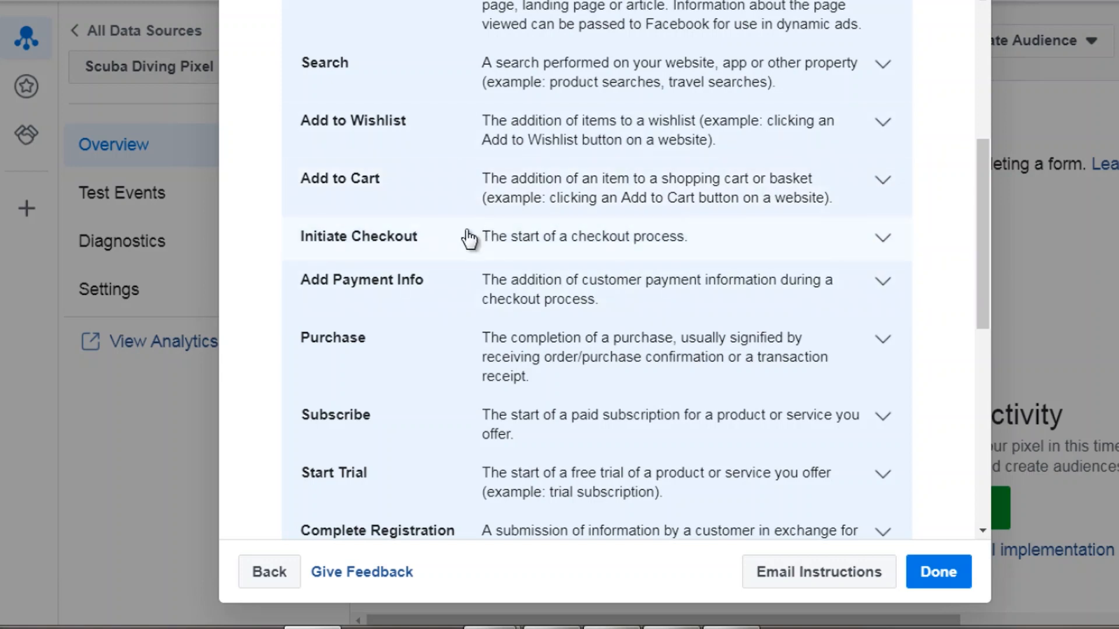
{"action": "scroll", "coordinate": [396, 252], "scroll_direction": "down", "scroll_amount": 3}
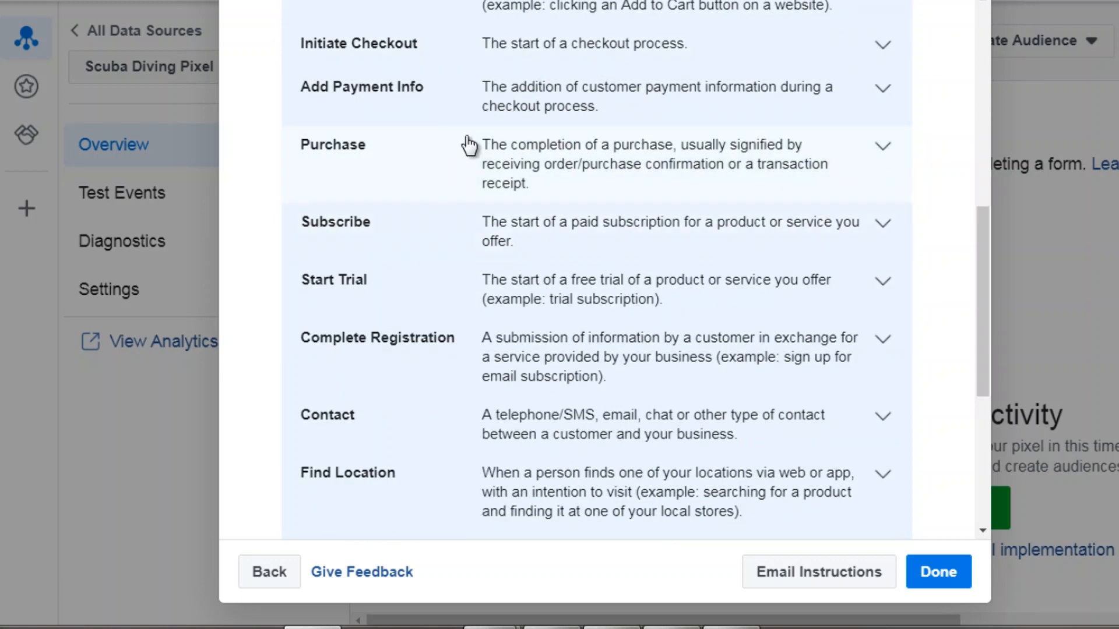
Step: Expand the Purchase event and copy its page-load tracking code
{"action": "left_click", "coordinate": [631, 158]}
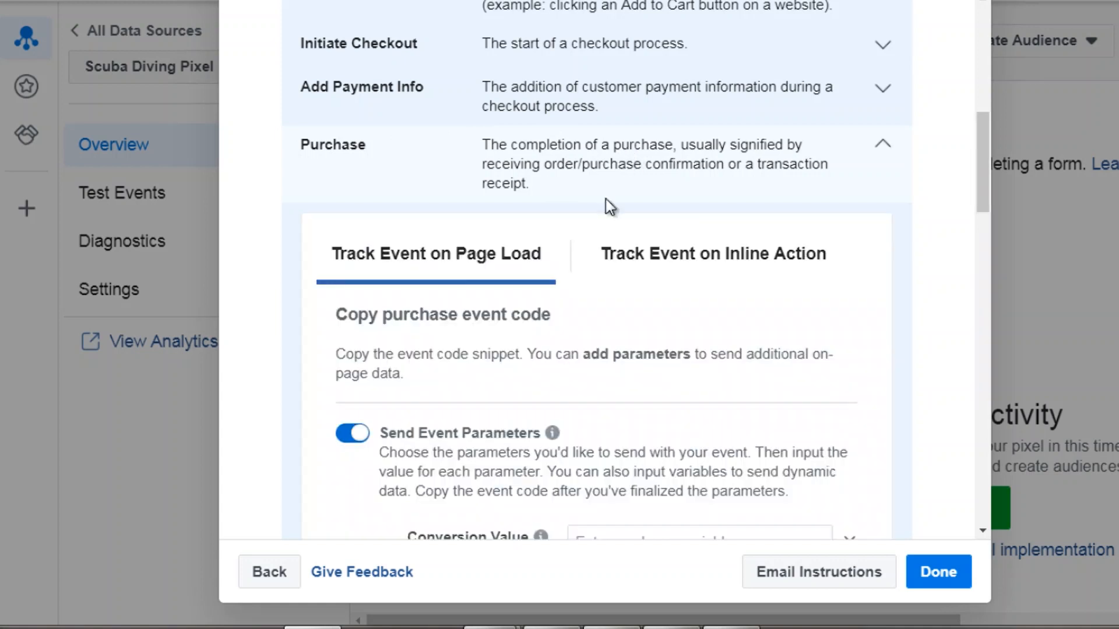
{"action": "scroll", "coordinate": [570, 279], "scroll_direction": "down", "scroll_amount": 8}
{"action": "scroll", "coordinate": [569, 280], "scroll_direction": "down", "scroll_amount": 3}
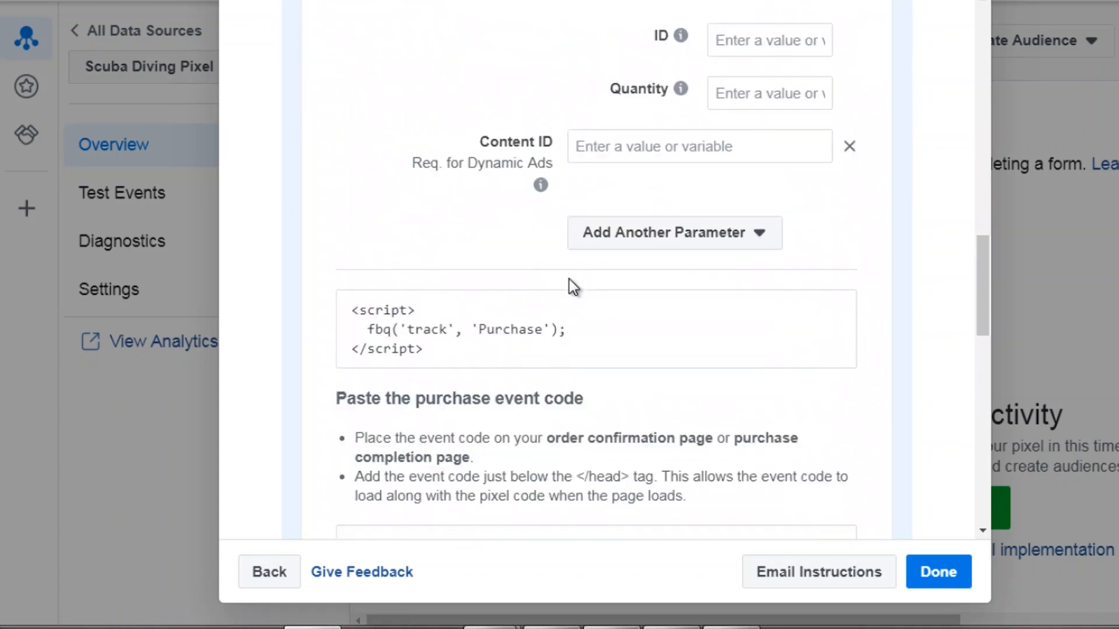
{"action": "mouse_move", "coordinate": [369, 243]}
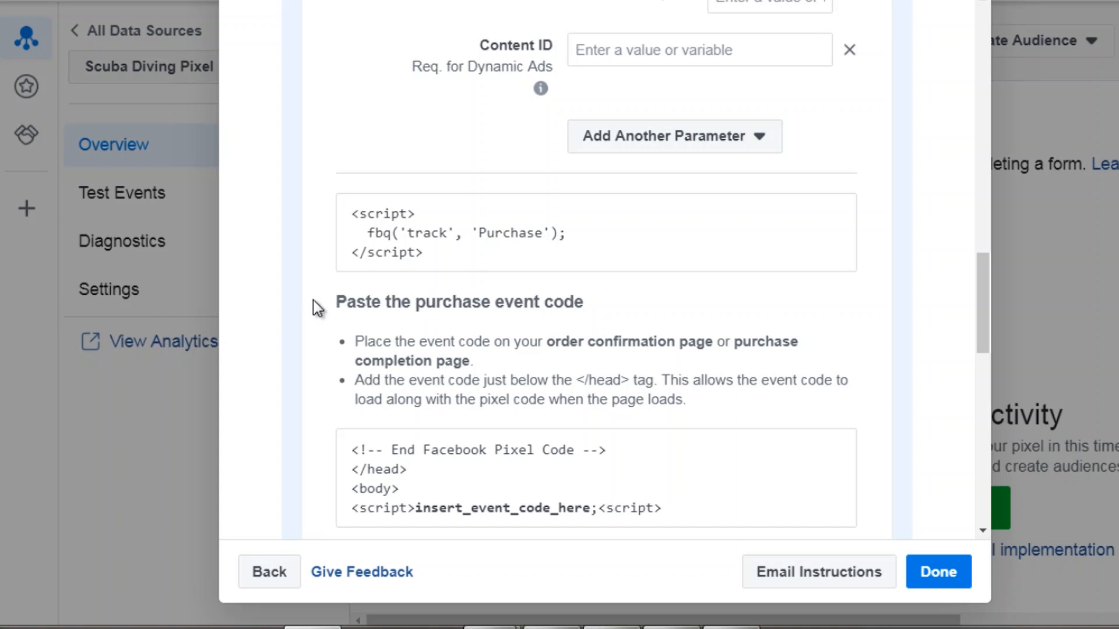
{"action": "left_click", "coordinate": [489, 238]}
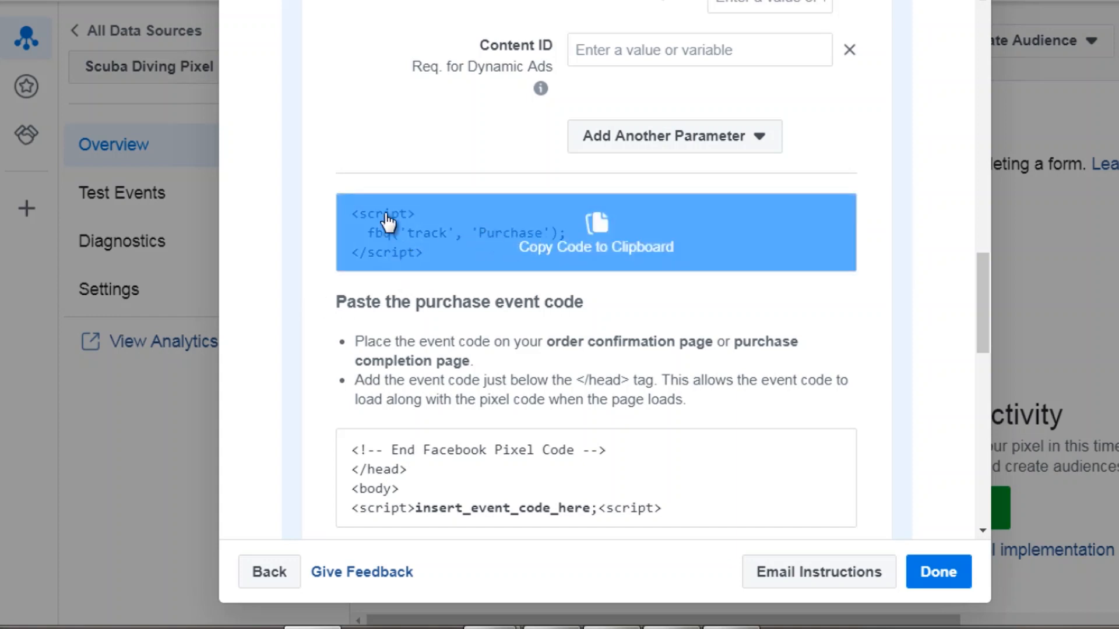
Step: Expand the Subscribe event and examine its parameters, event code and placement instructions
{"action": "scroll", "coordinate": [302, 242], "scroll_direction": "down", "scroll_amount": 5}
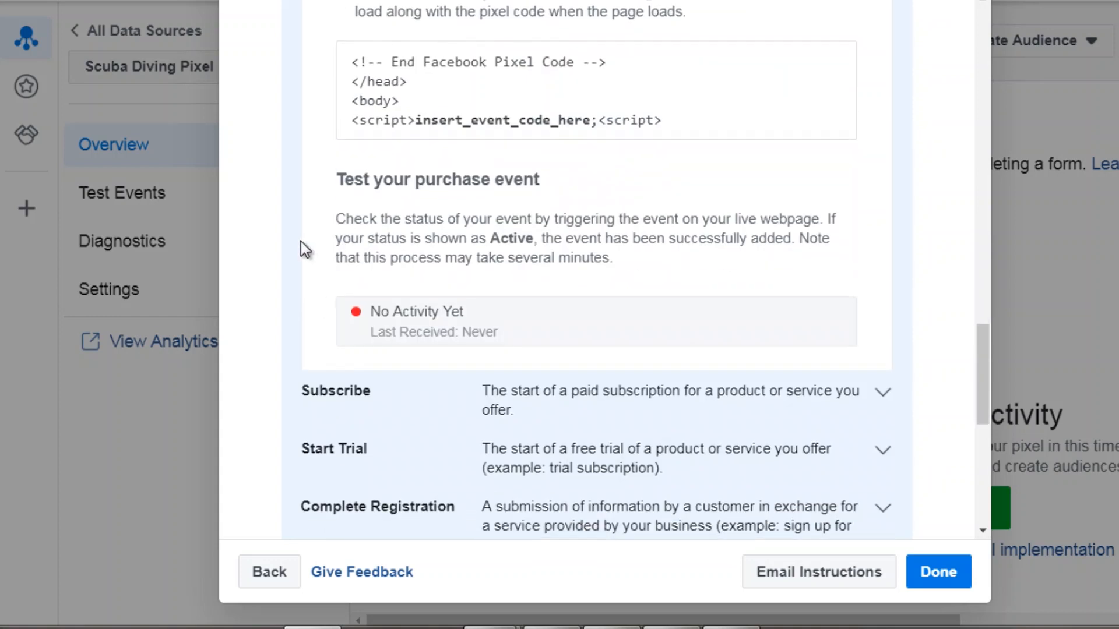
{"action": "scroll", "coordinate": [303, 242], "scroll_direction": "down", "scroll_amount": 3}
{"action": "left_click", "coordinate": [390, 221]}
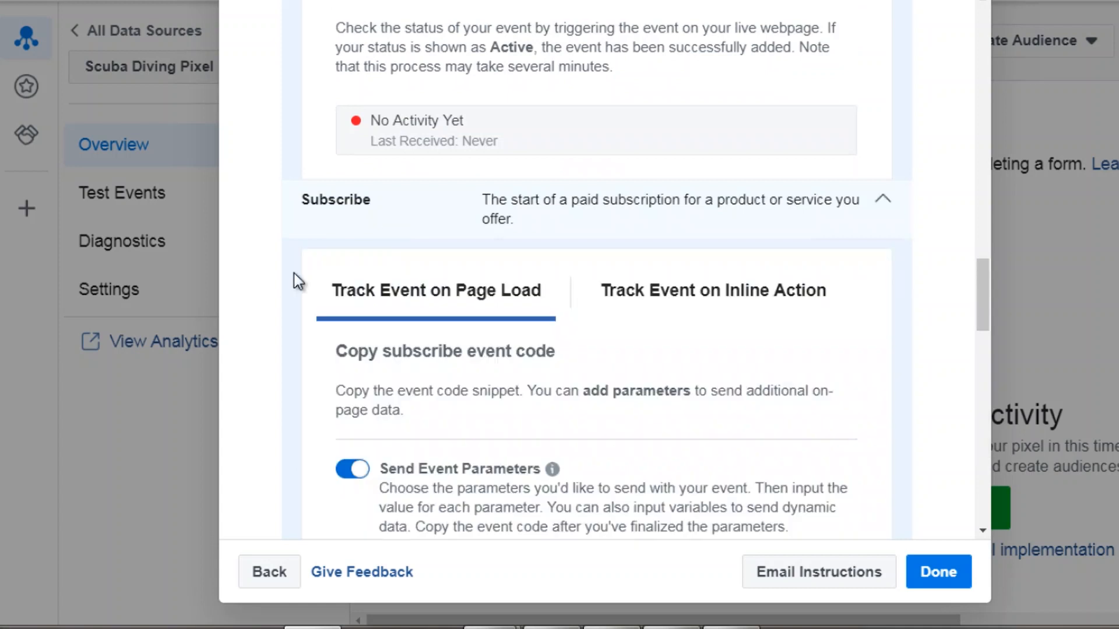
{"action": "scroll", "coordinate": [301, 316], "scroll_direction": "down", "scroll_amount": 3}
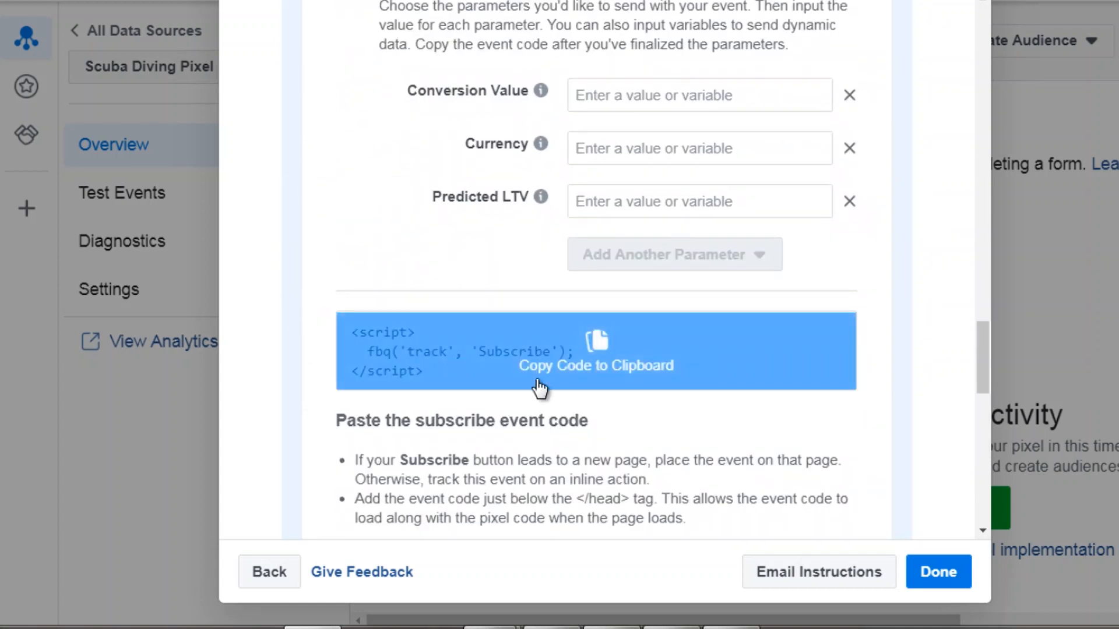
{"action": "scroll", "coordinate": [304, 321], "scroll_direction": "down", "scroll_amount": 6}
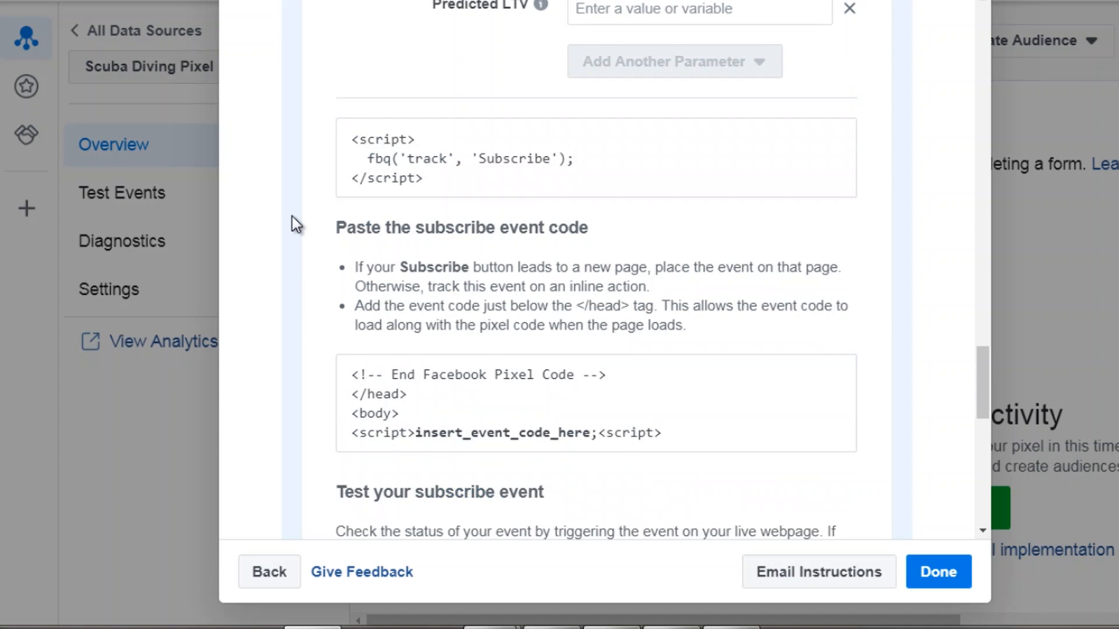
{"action": "scroll", "coordinate": [306, 250], "scroll_direction": "down", "scroll_amount": 15}
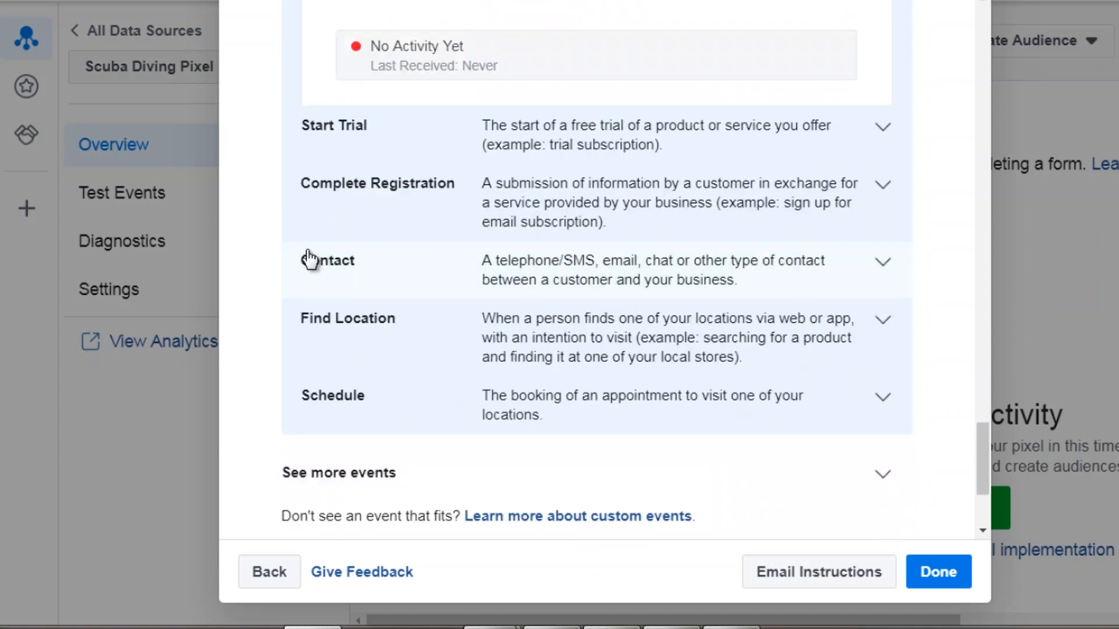
Step: Expand the View Content event and look over its page-load tracking setup
{"action": "scroll", "coordinate": [361, 279], "scroll_direction": "up", "scroll_amount": 20}
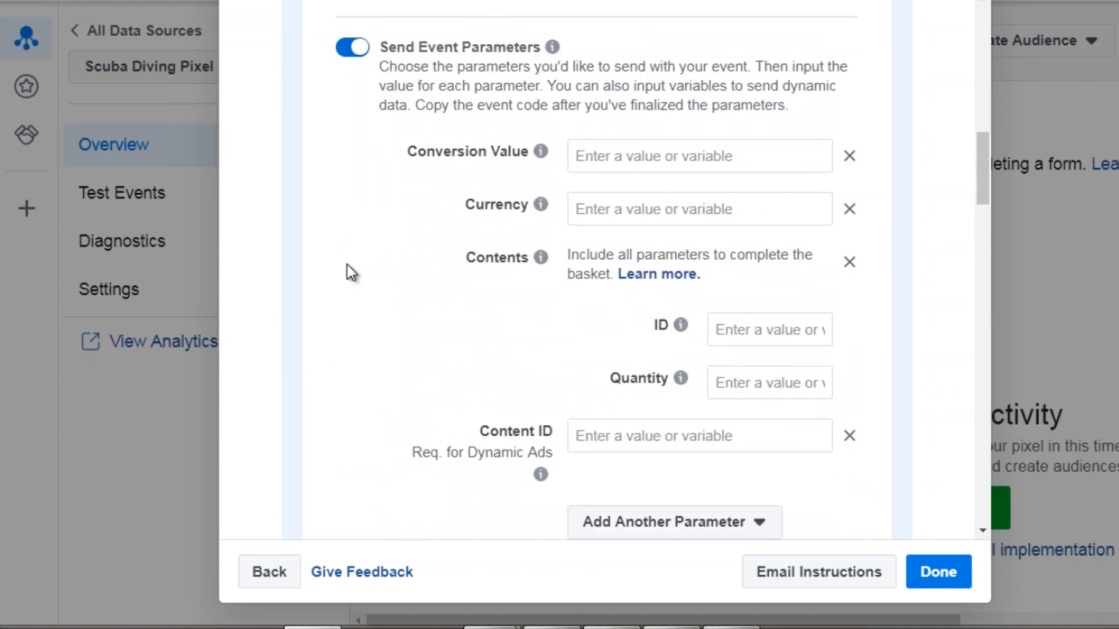
{"action": "scroll", "coordinate": [347, 270], "scroll_direction": "up", "scroll_amount": 6}
{"action": "left_click", "coordinate": [412, 217]}
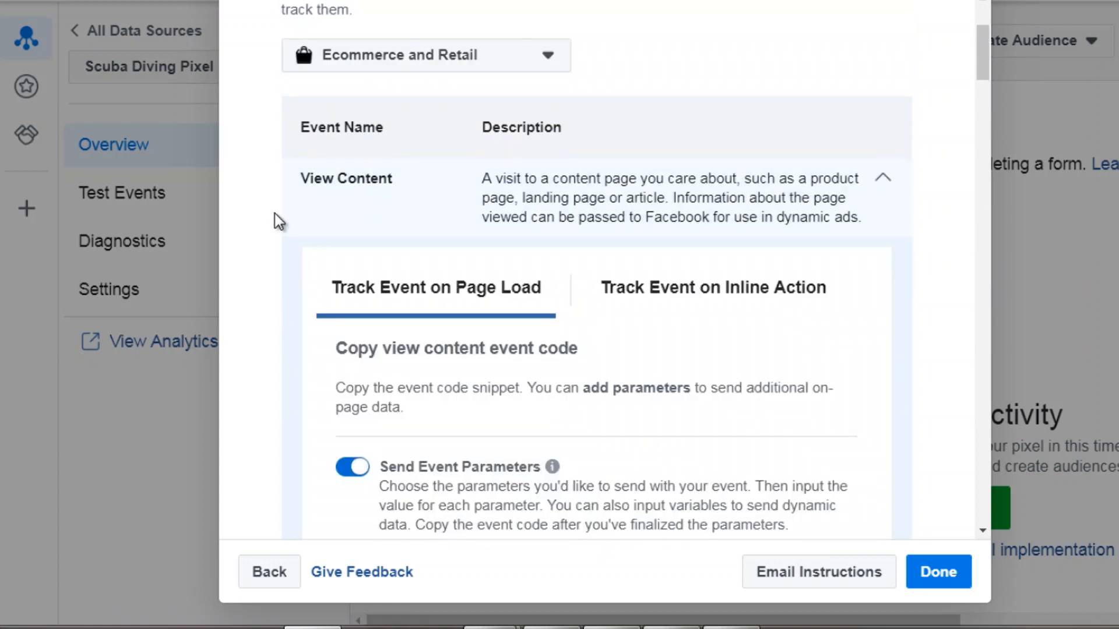
{"action": "scroll", "coordinate": [272, 217], "scroll_direction": "down", "scroll_amount": 12}
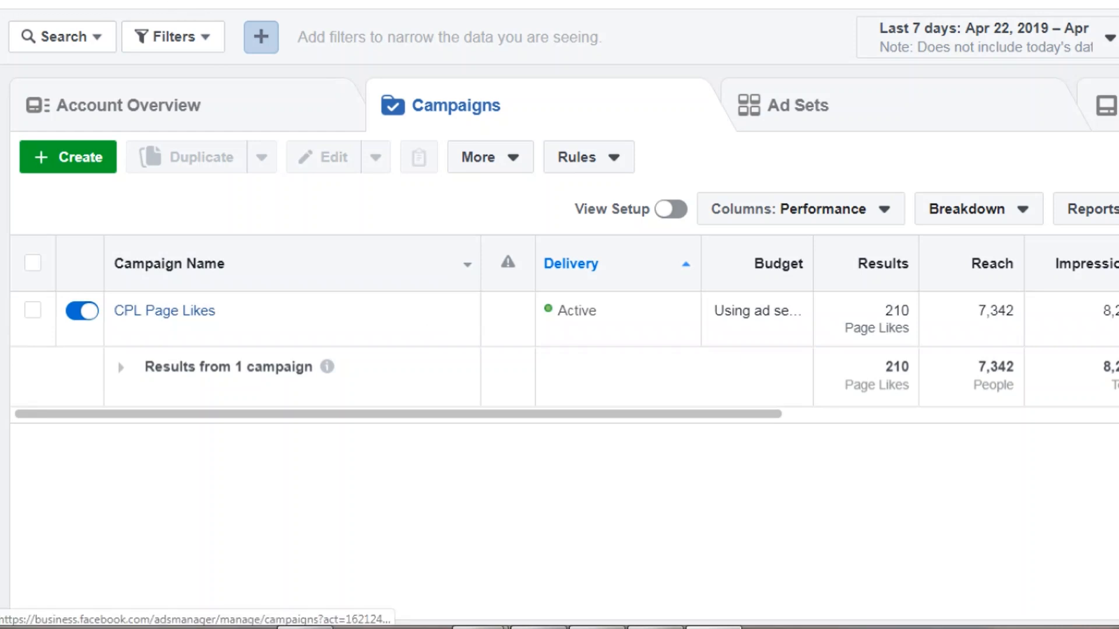
Step: Start a new campaign in Ads Manager and choose Traffic as its marketing objective
{"action": "left_click", "coordinate": [58, 0]}
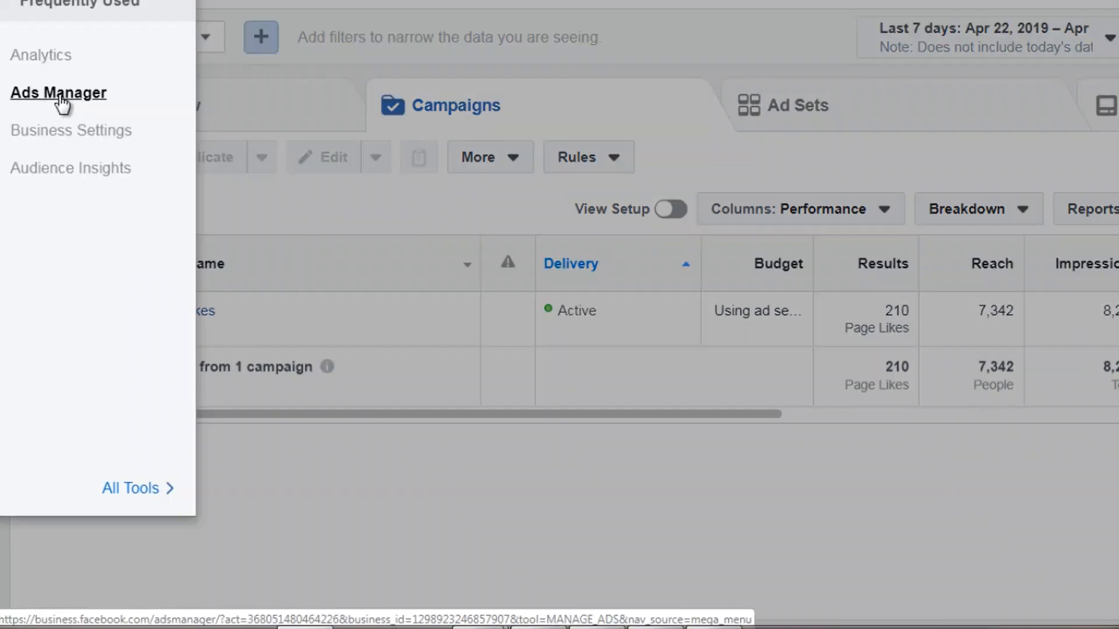
{"action": "left_click", "coordinate": [308, 103]}
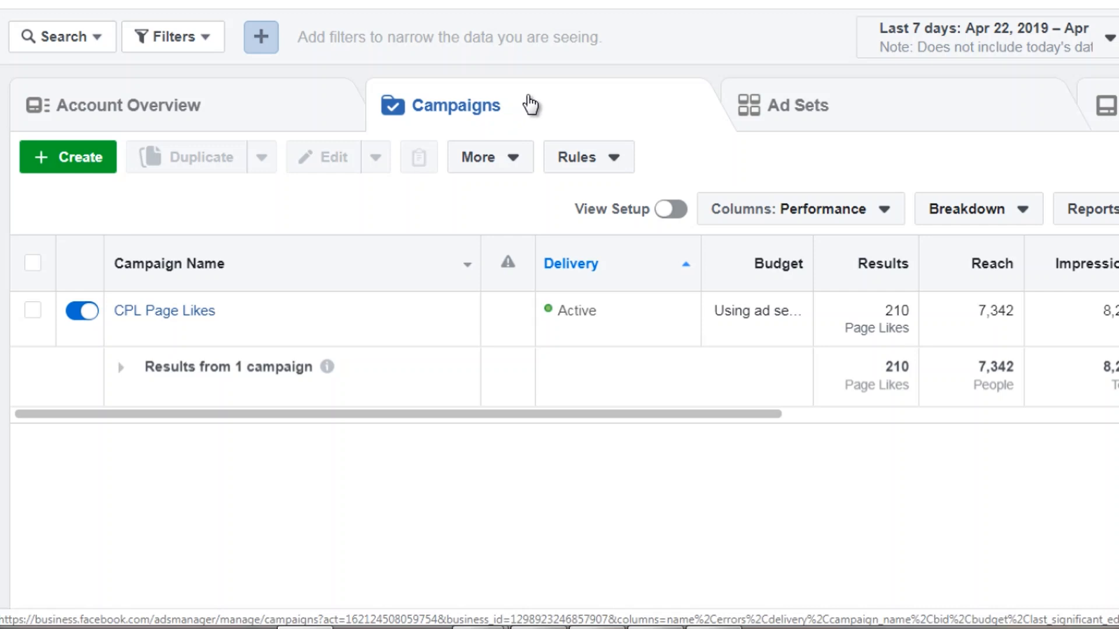
{"action": "left_click", "coordinate": [85, 163]}
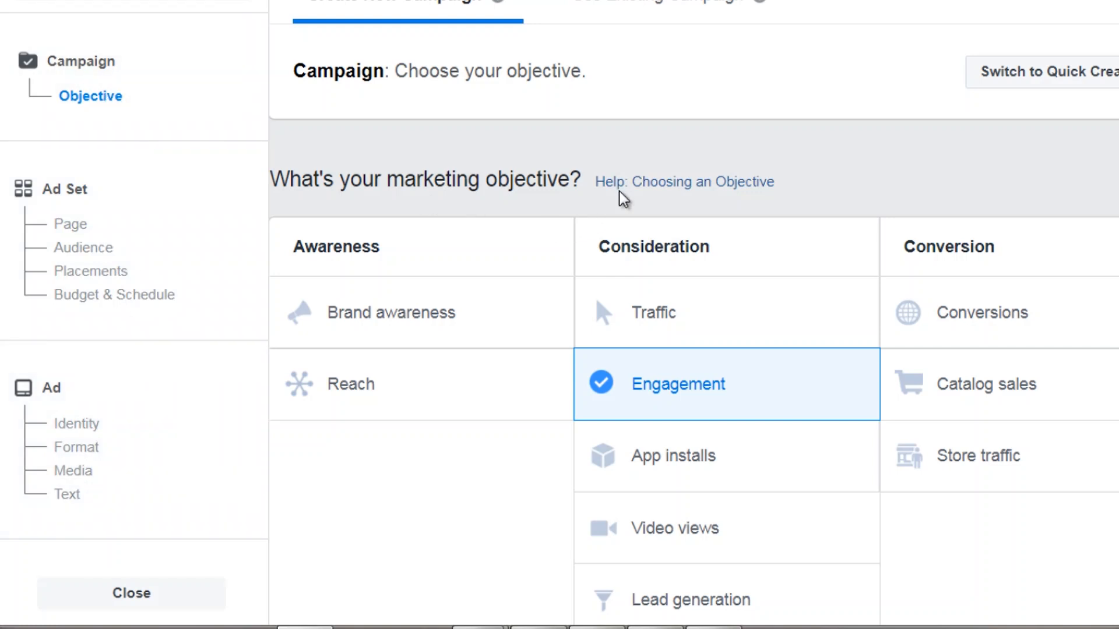
{"action": "scroll", "coordinate": [623, 198], "scroll_direction": "down", "scroll_amount": 2}
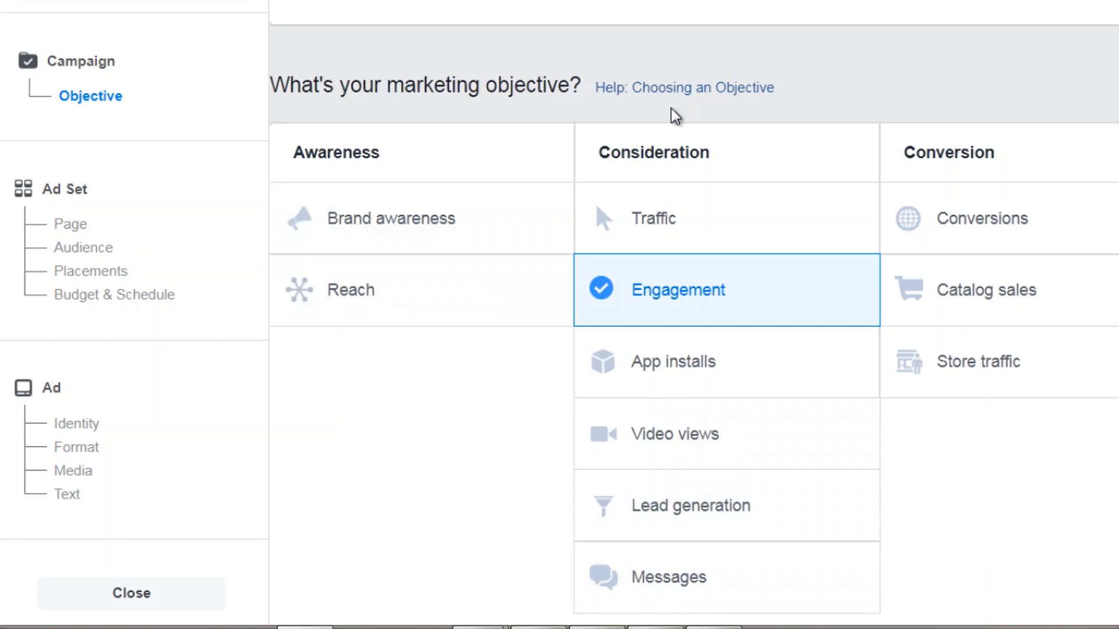
{"action": "left_click", "coordinate": [679, 227]}
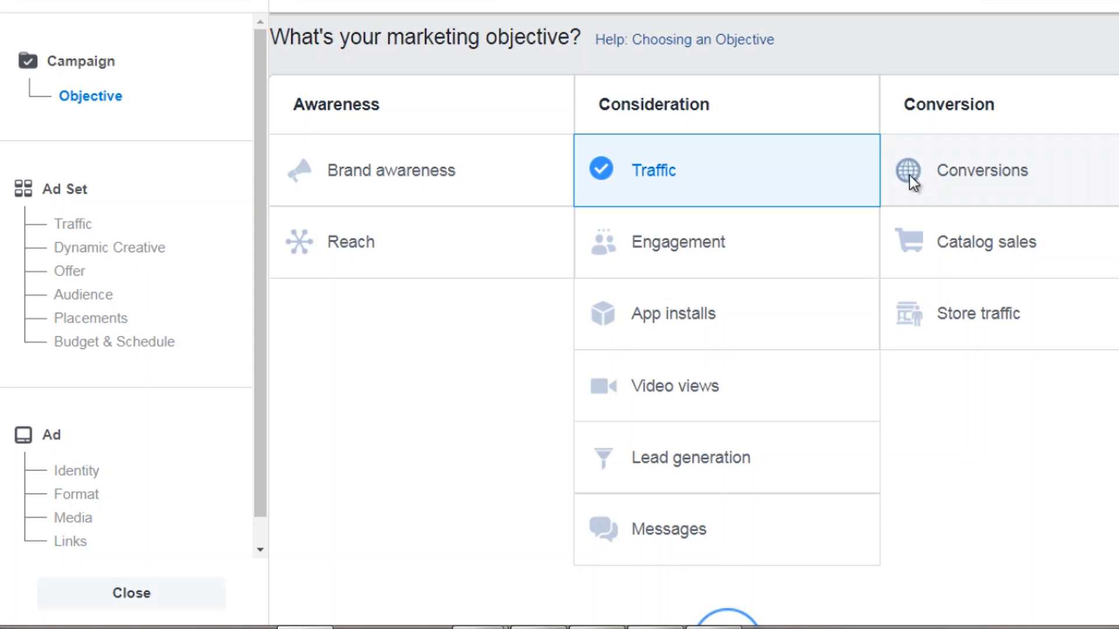
Step: Try the Engagement objective with Page likes as its type and switch the campaign back to Traffic
{"action": "left_click", "coordinate": [785, 252]}
{"action": "scroll", "coordinate": [759, 279], "scroll_direction": "down", "scroll_amount": 6}
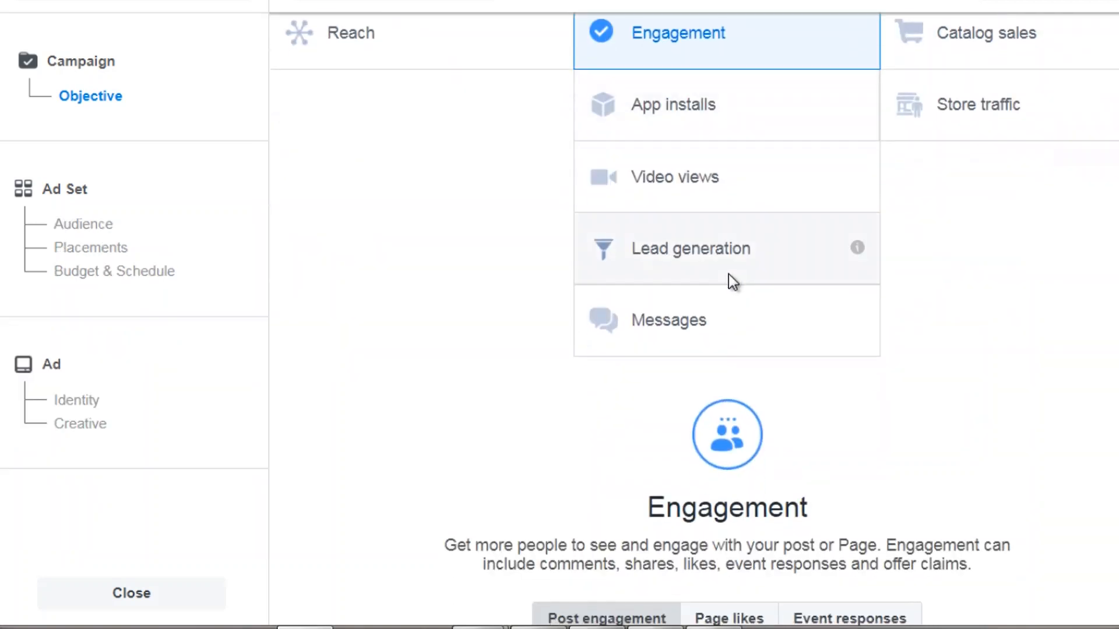
{"action": "scroll", "coordinate": [728, 275], "scroll_direction": "down", "scroll_amount": 3}
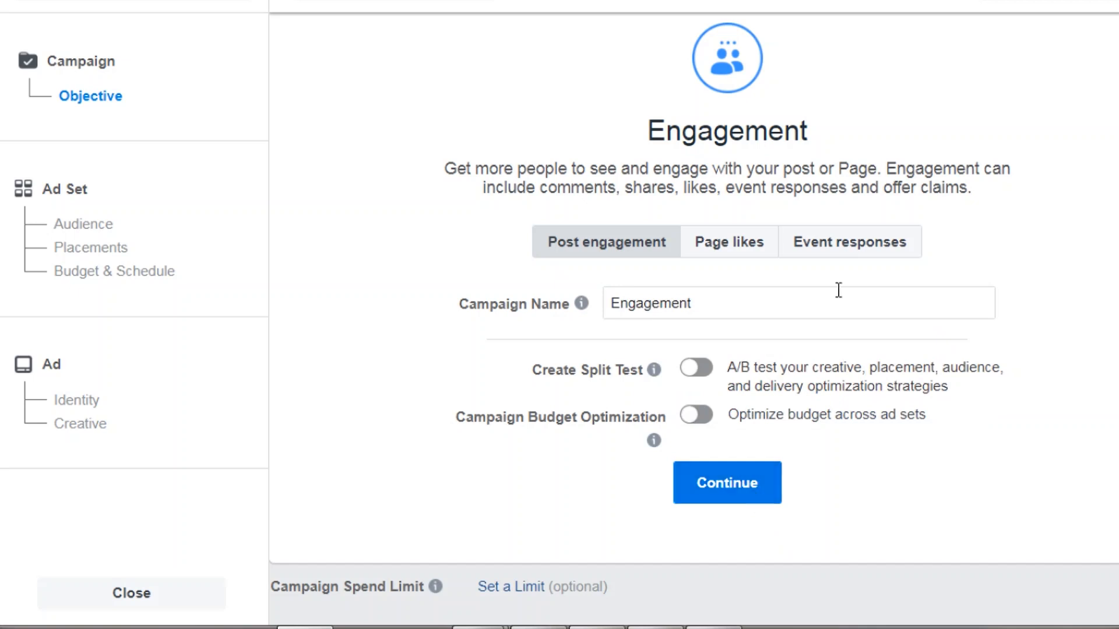
{"action": "left_click", "coordinate": [746, 240]}
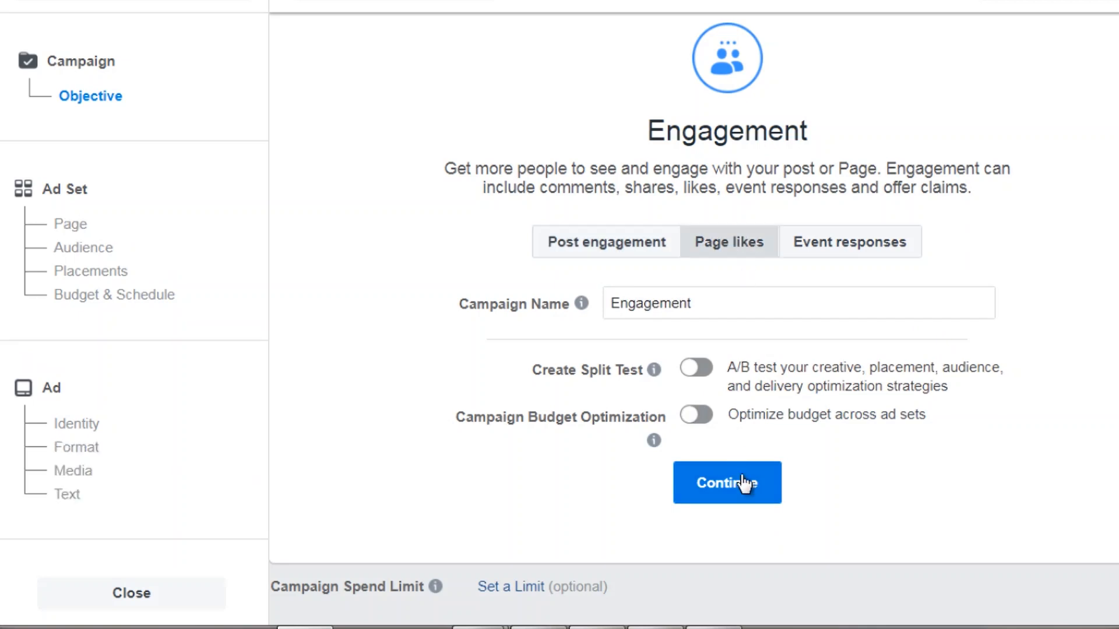
{"action": "scroll", "coordinate": [740, 470], "scroll_direction": "up", "scroll_amount": 3}
{"action": "scroll", "coordinate": [743, 475], "scroll_direction": "up", "scroll_amount": 6}
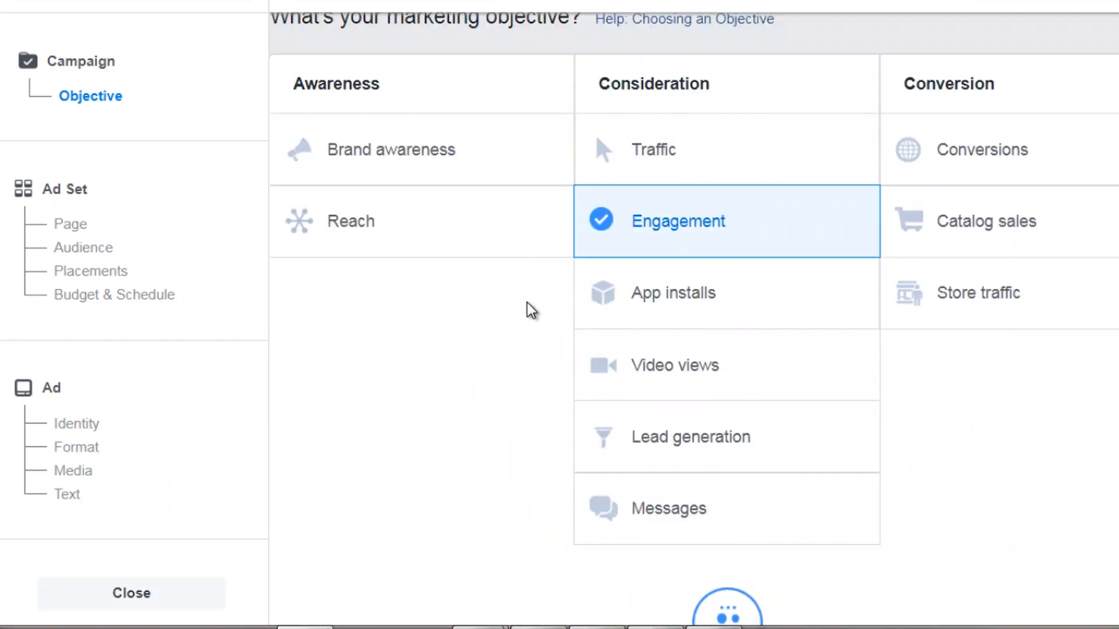
{"action": "scroll", "coordinate": [527, 302], "scroll_direction": "up", "scroll_amount": 1}
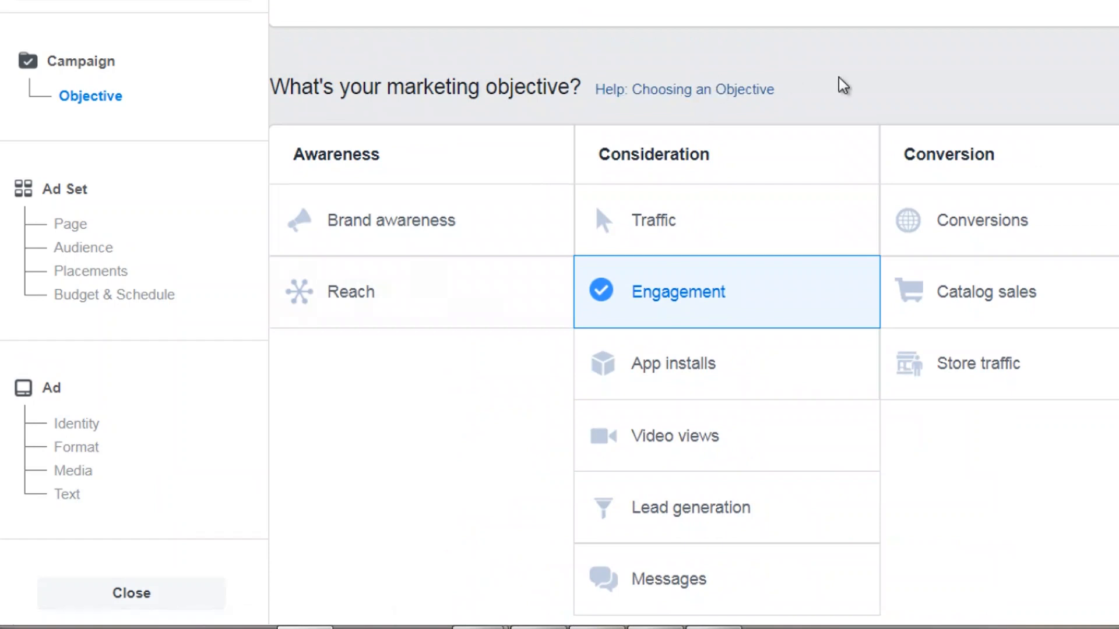
{"action": "left_click", "coordinate": [754, 241]}
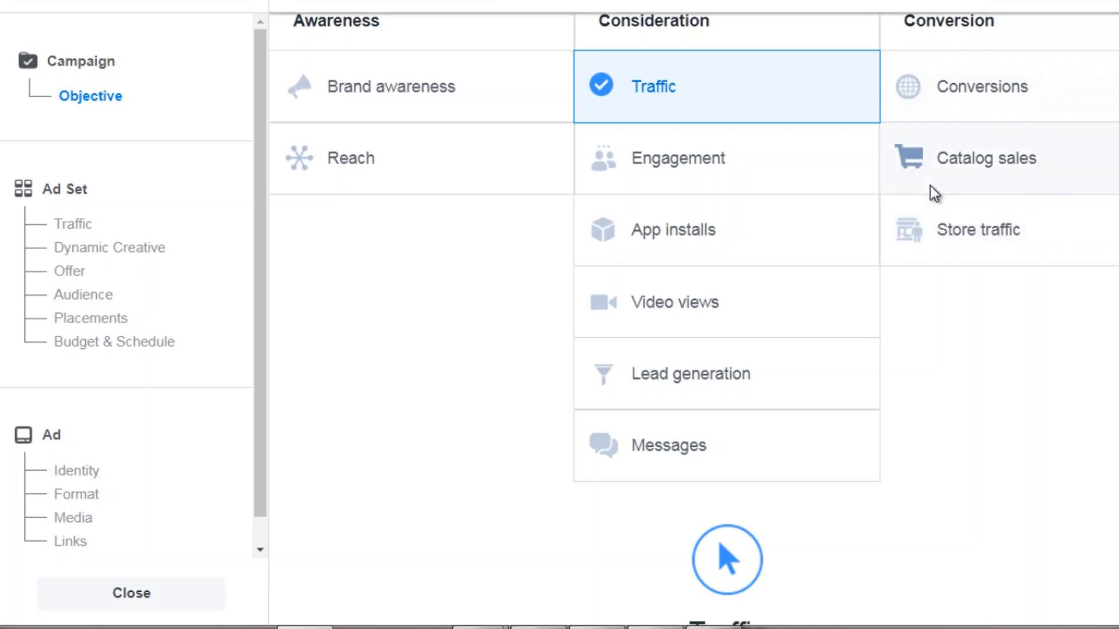
Step: Choose the Conversions objective, name the campaign "Conversions - Example Test" and continue to the ad set
{"action": "left_click", "coordinate": [965, 105]}
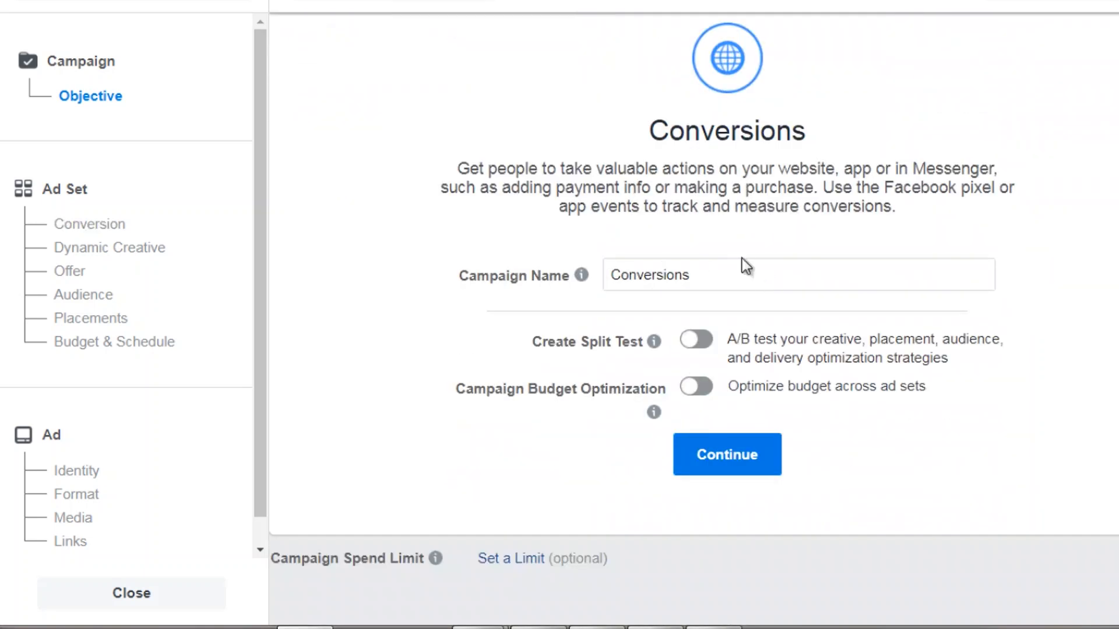
{"action": "left_click", "coordinate": [750, 271]}
{"action": "type", "text": "- "}
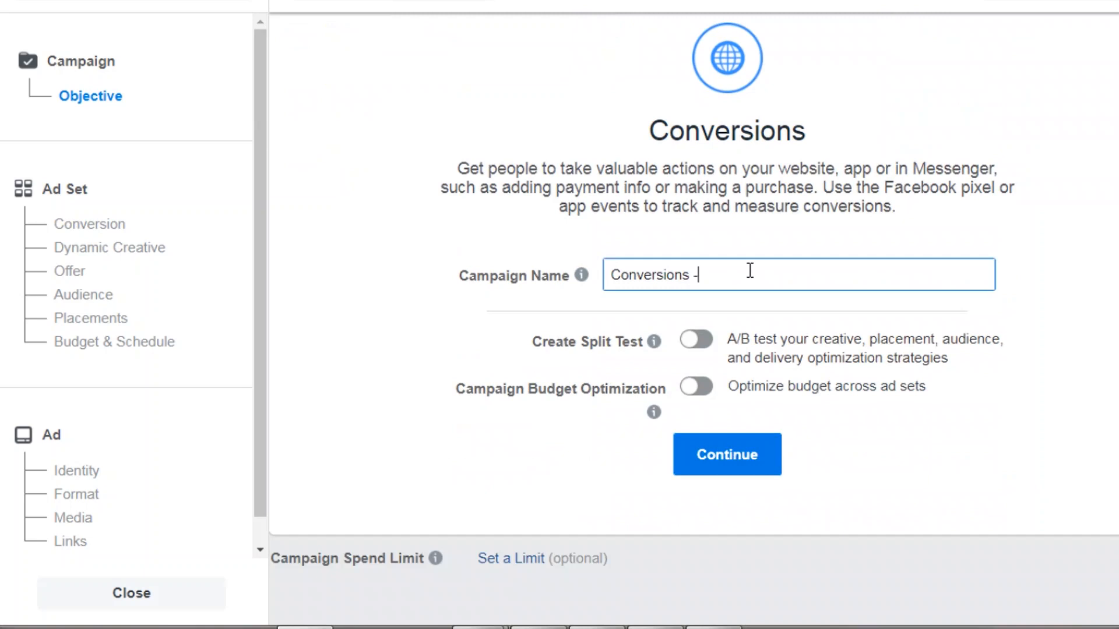
{"action": "type", "text": "Example Test"}
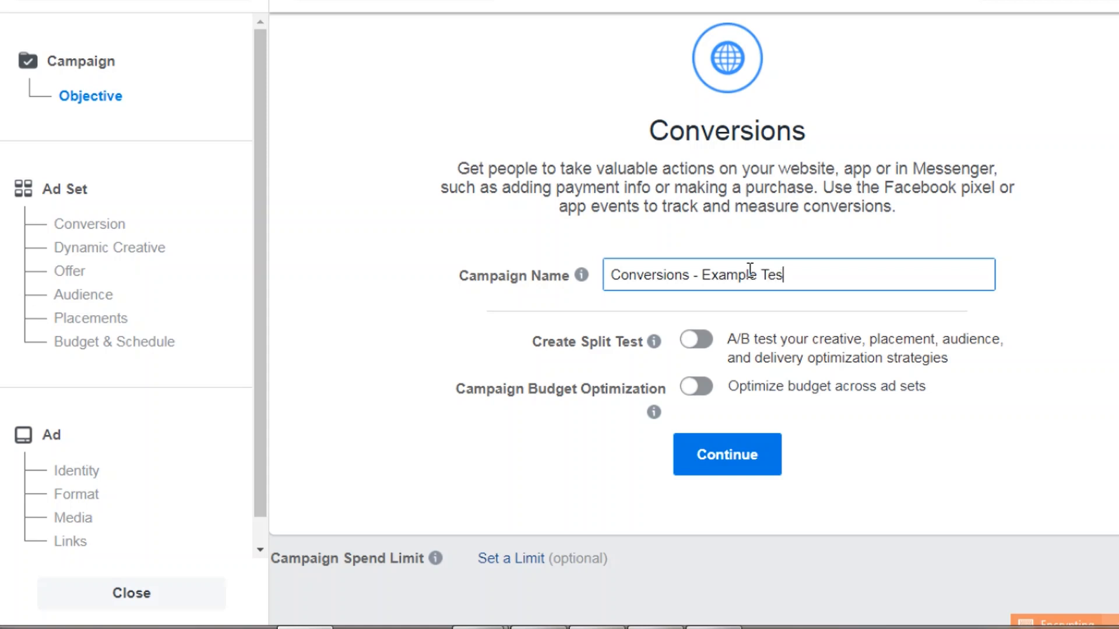
{"action": "left_click", "coordinate": [399, 249]}
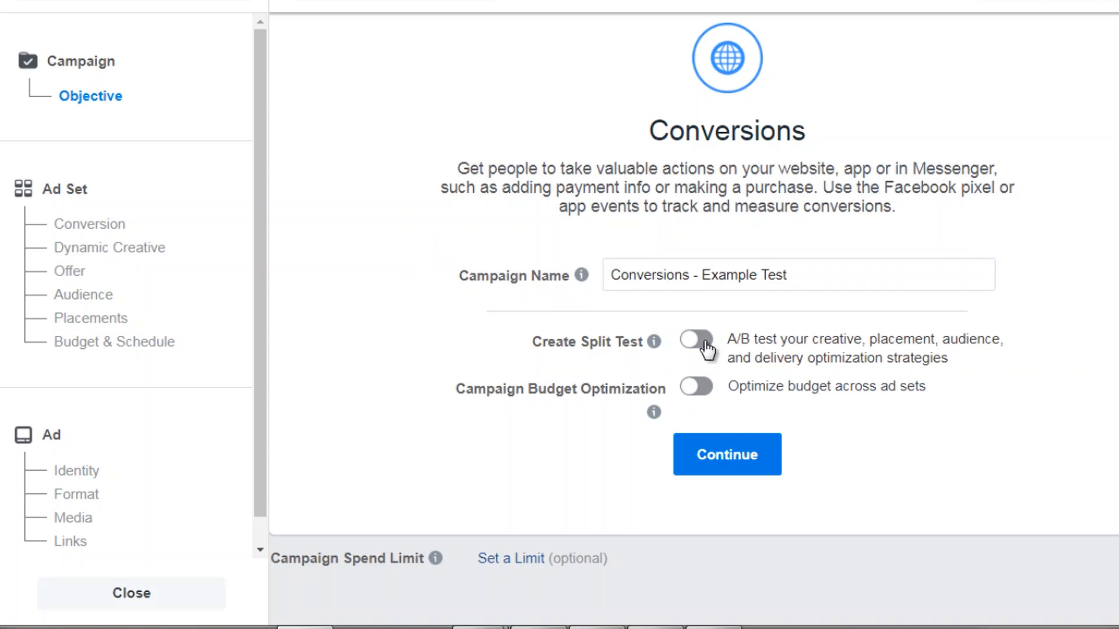
{"action": "left_click", "coordinate": [737, 470]}
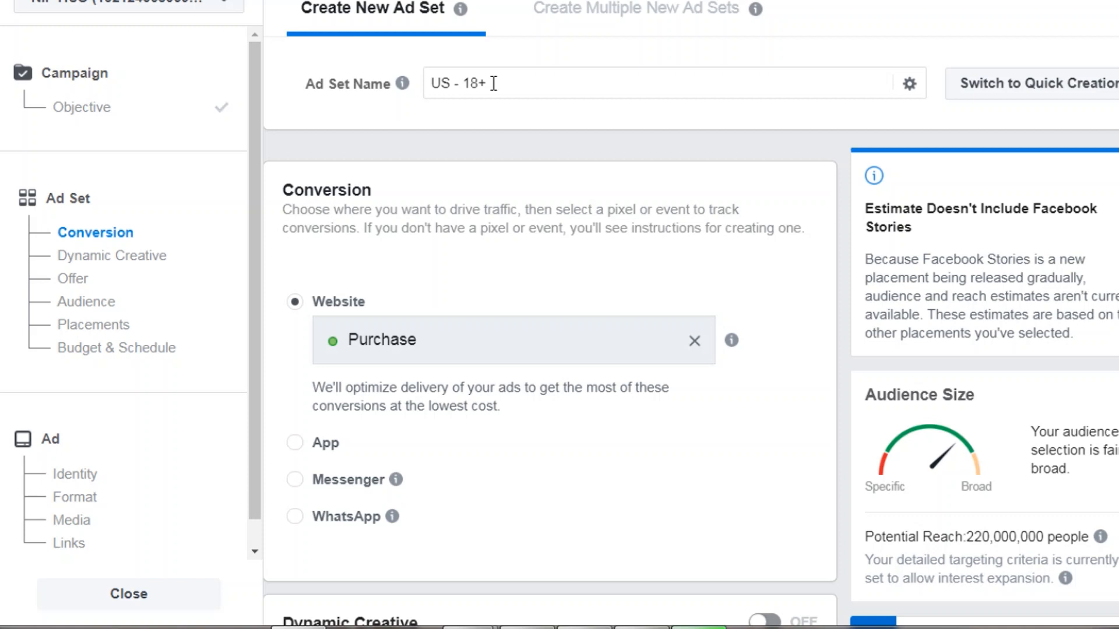
Step: Turn on Dynamic Creative for the ad set, accept its notice, and turn it off again
{"action": "scroll", "coordinate": [268, 222], "scroll_direction": "down", "scroll_amount": 2}
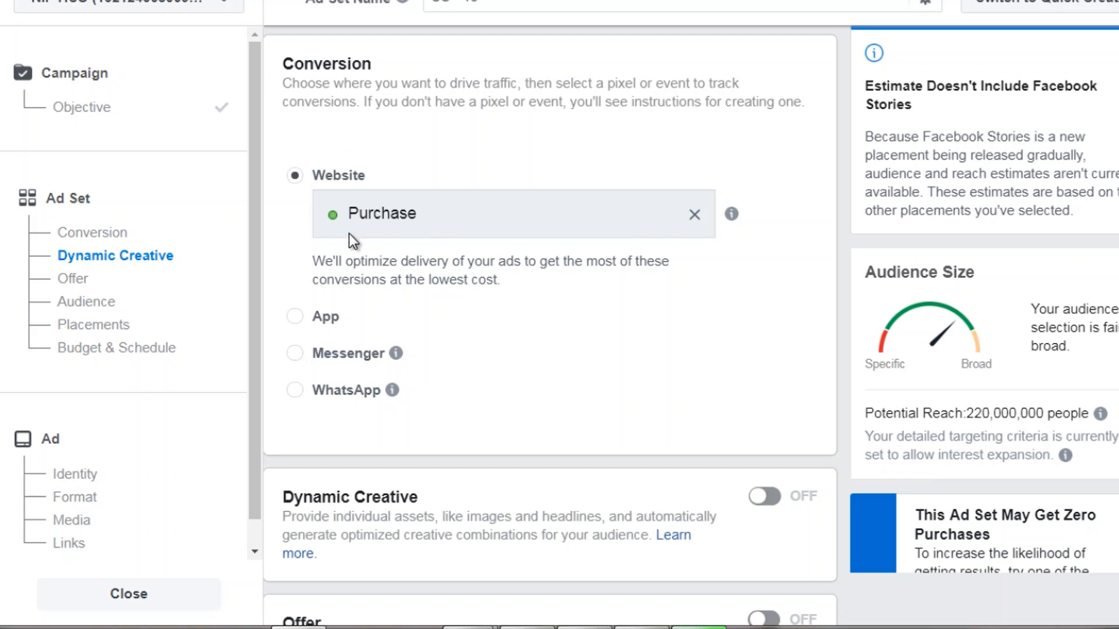
{"action": "scroll", "coordinate": [290, 257], "scroll_direction": "down", "scroll_amount": 6}
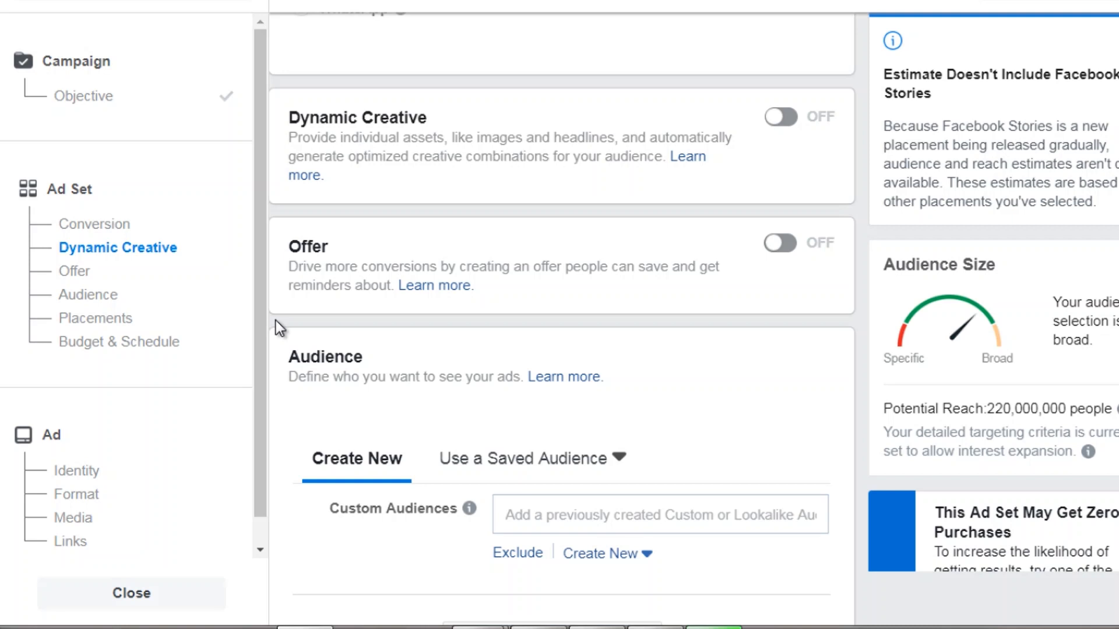
{"action": "left_click", "coordinate": [786, 122]}
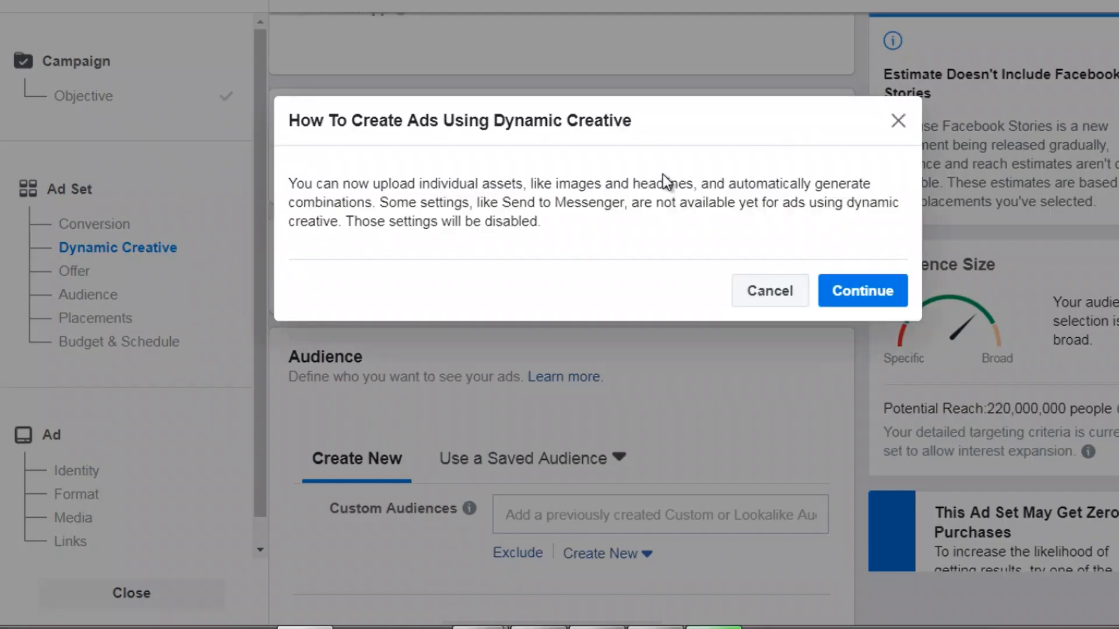
{"action": "left_click", "coordinate": [885, 312]}
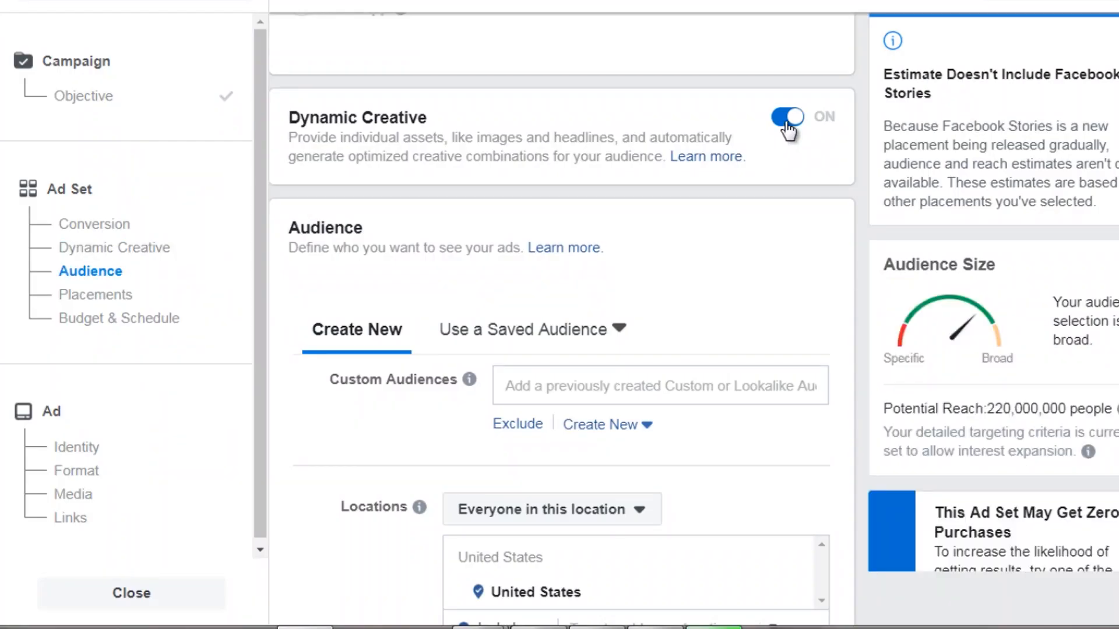
{"action": "left_click", "coordinate": [785, 121]}
{"action": "left_click", "coordinate": [863, 302]}
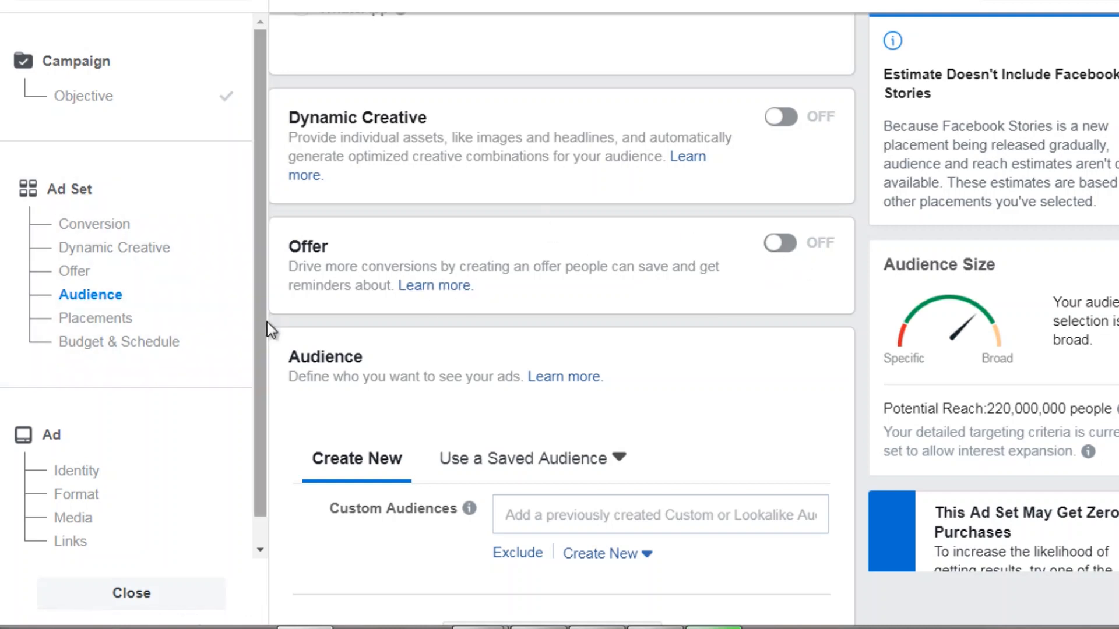
Step: Set the audience's minimum age to 25 and choose a maximum age below 65+
{"action": "scroll", "coordinate": [274, 323], "scroll_direction": "down", "scroll_amount": 2}
{"action": "scroll", "coordinate": [274, 316], "scroll_direction": "down", "scroll_amount": 3}
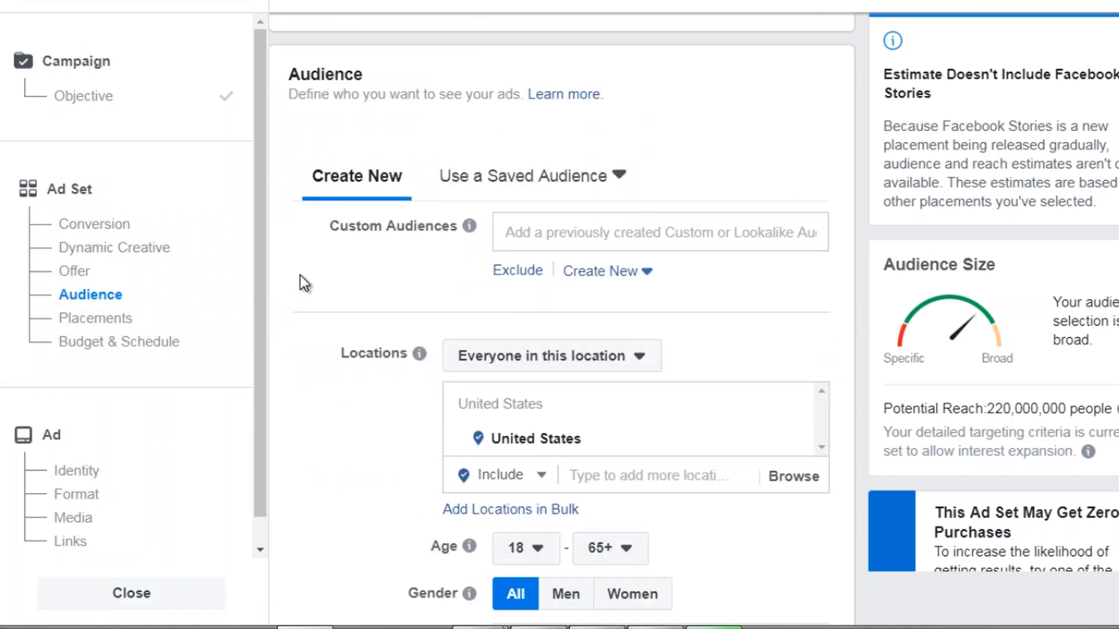
{"action": "scroll", "coordinate": [299, 275], "scroll_direction": "down", "scroll_amount": 2}
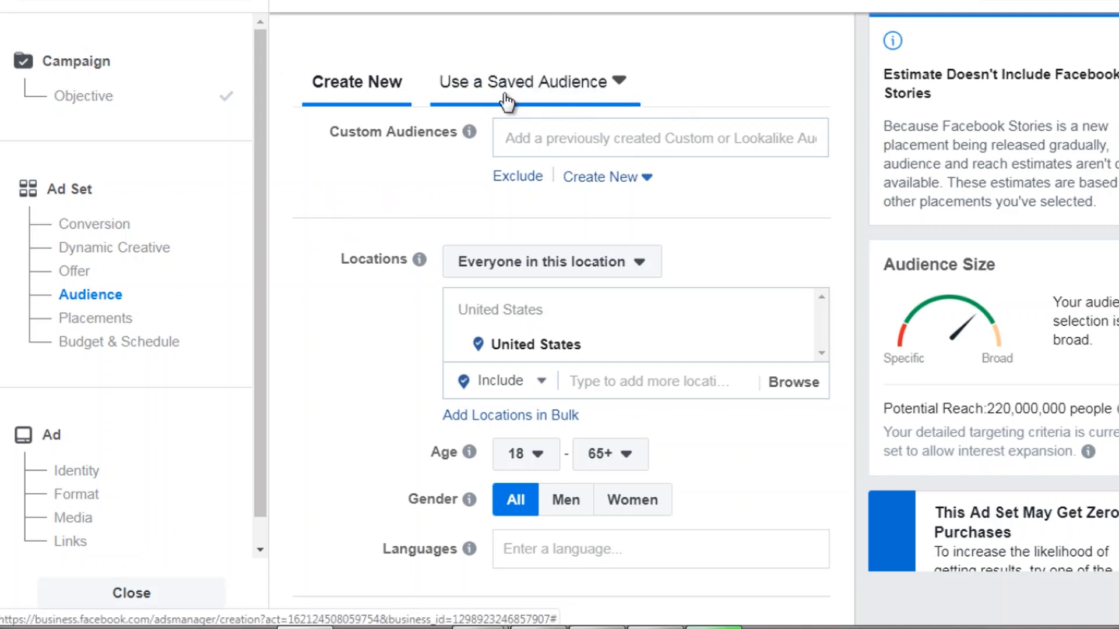
{"action": "scroll", "coordinate": [346, 208], "scroll_direction": "down", "scroll_amount": 3}
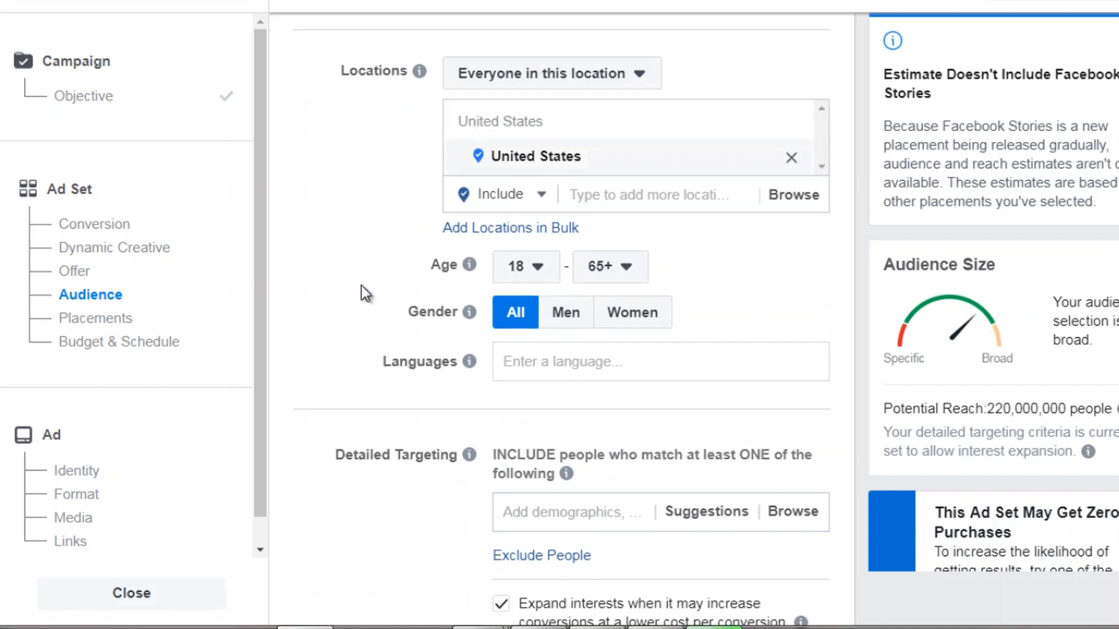
{"action": "scroll", "coordinate": [361, 286], "scroll_direction": "down", "scroll_amount": 2}
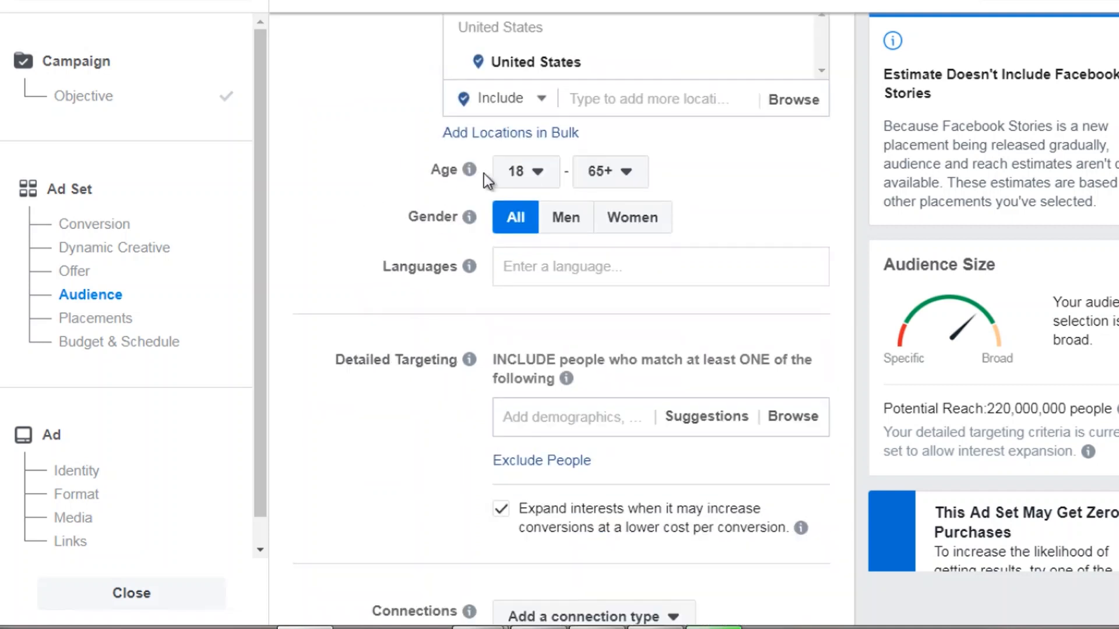
{"action": "left_click", "coordinate": [539, 187]}
{"action": "scroll", "coordinate": [538, 393], "scroll_direction": "down", "scroll_amount": 3}
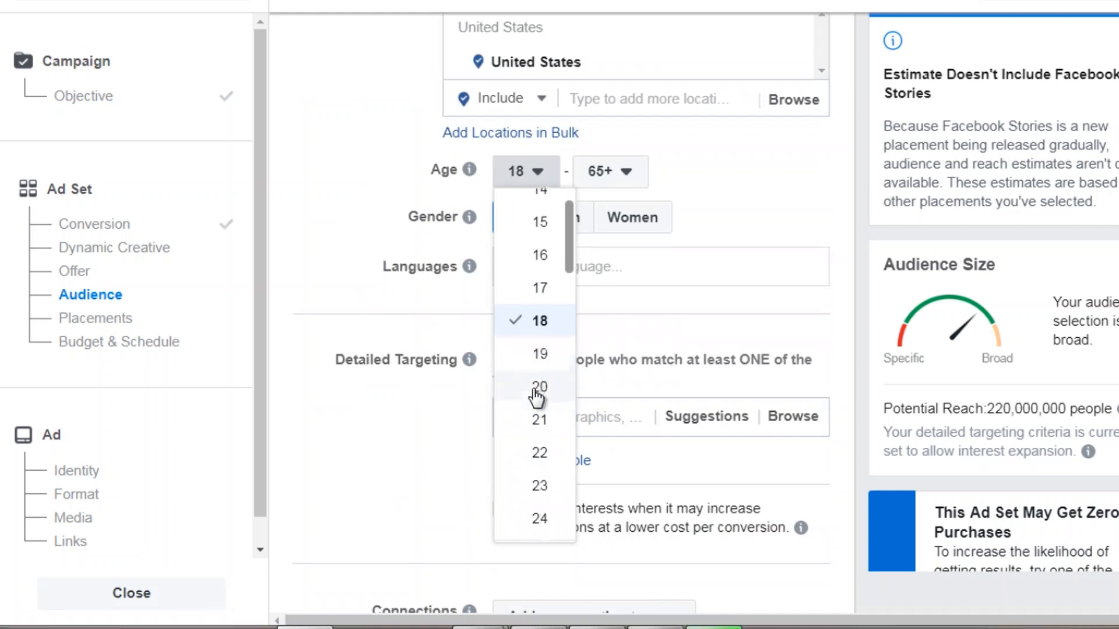
{"action": "left_click", "coordinate": [538, 412]}
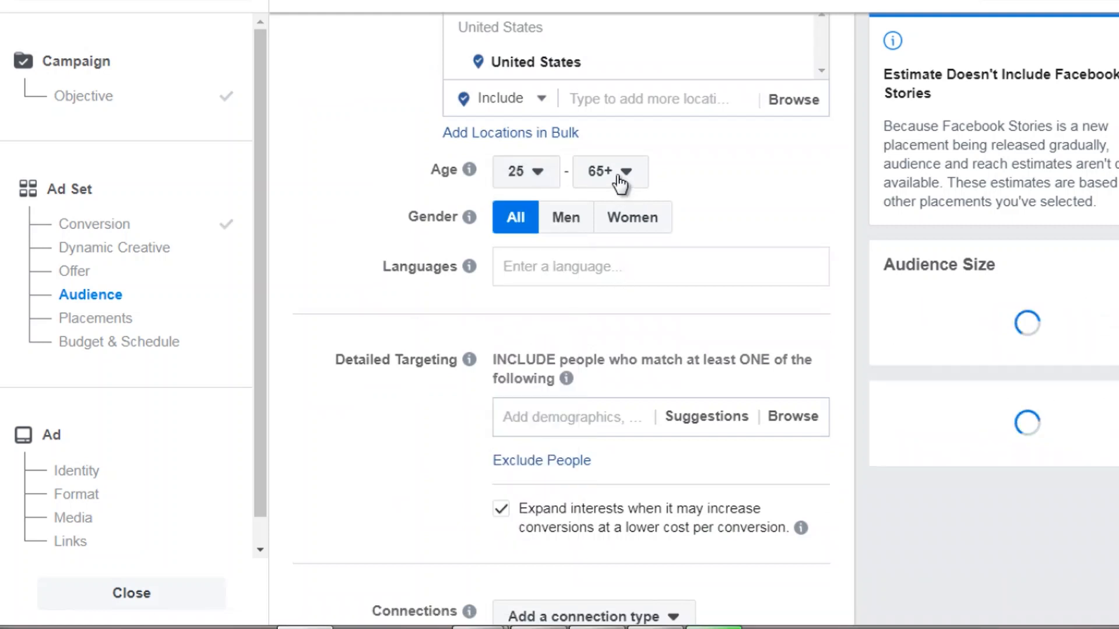
{"action": "left_click", "coordinate": [616, 177]}
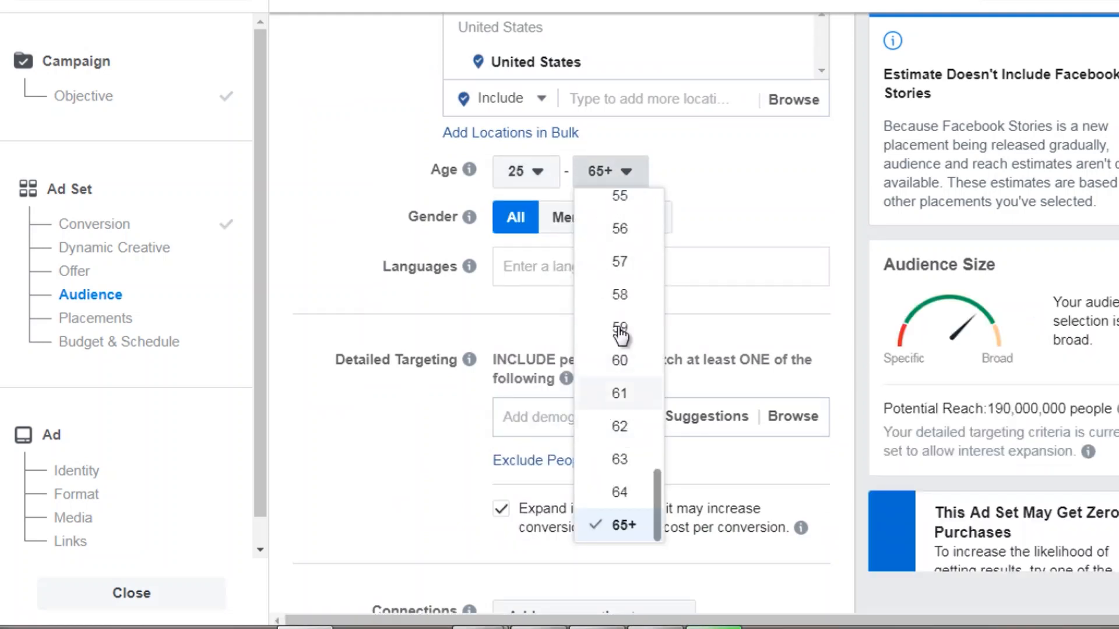
{"action": "scroll", "coordinate": [619, 331], "scroll_direction": "up", "scroll_amount": 2}
{"action": "scroll", "coordinate": [623, 269], "scroll_direction": "up", "scroll_amount": 1}
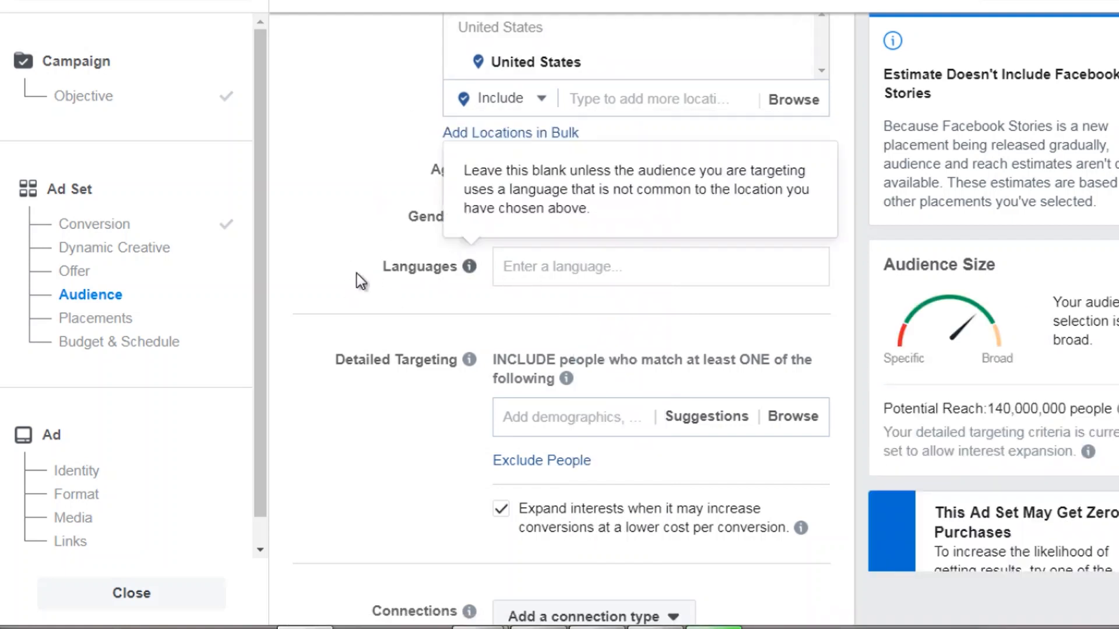
Step: Try adding the Scuba diving employer to the detailed targeting and remove that entry
{"action": "scroll", "coordinate": [356, 274], "scroll_direction": "down", "scroll_amount": 5}
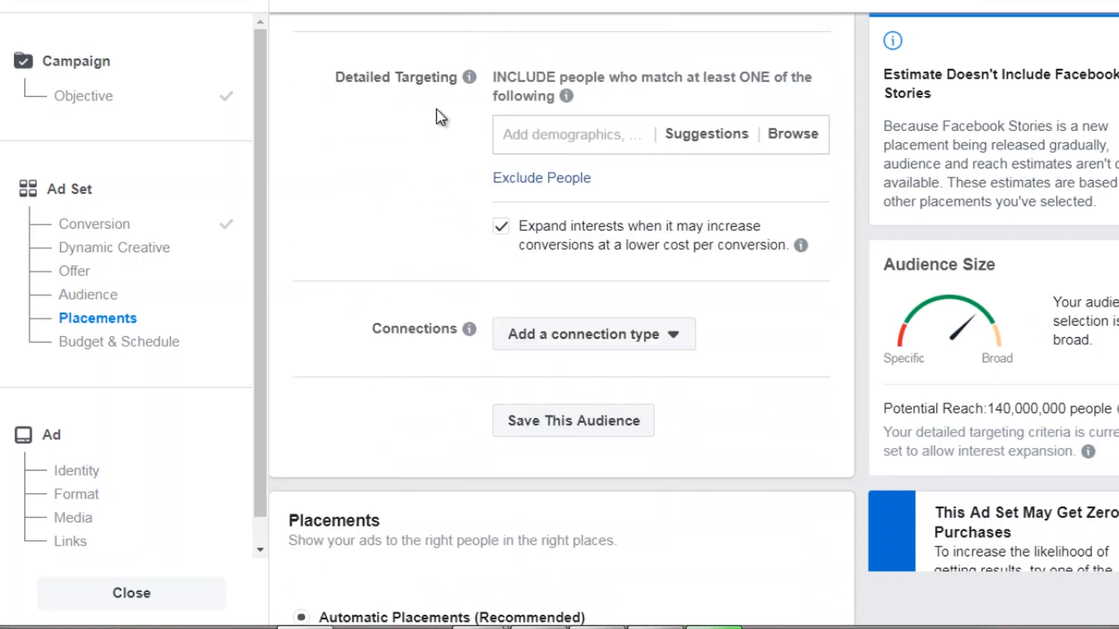
{"action": "left_click", "coordinate": [561, 130]}
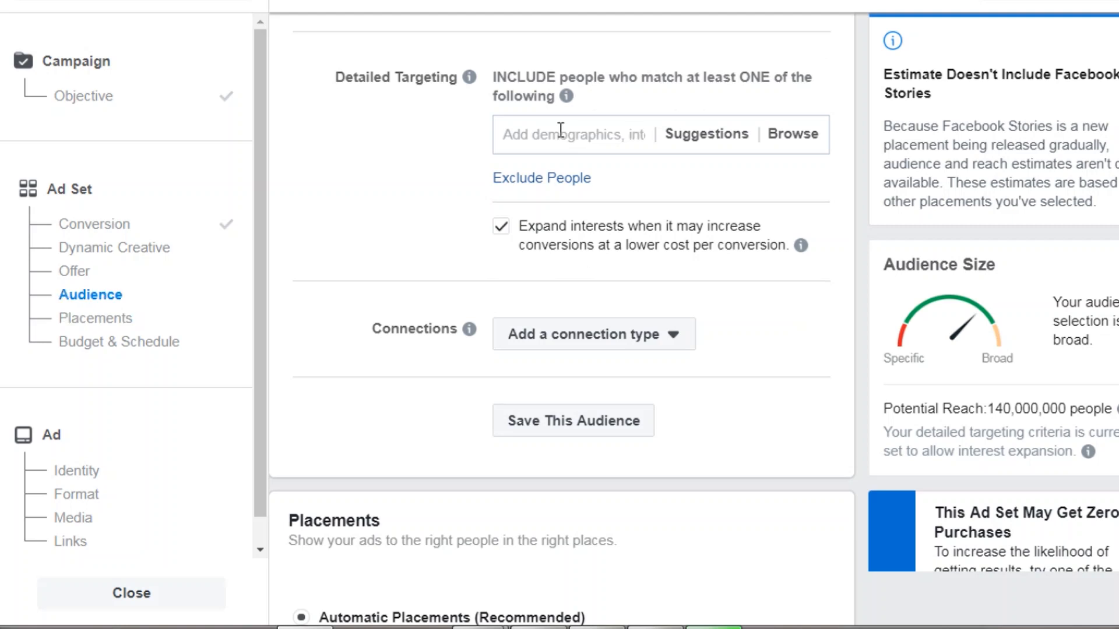
{"action": "type", "text": "scuba diving"}
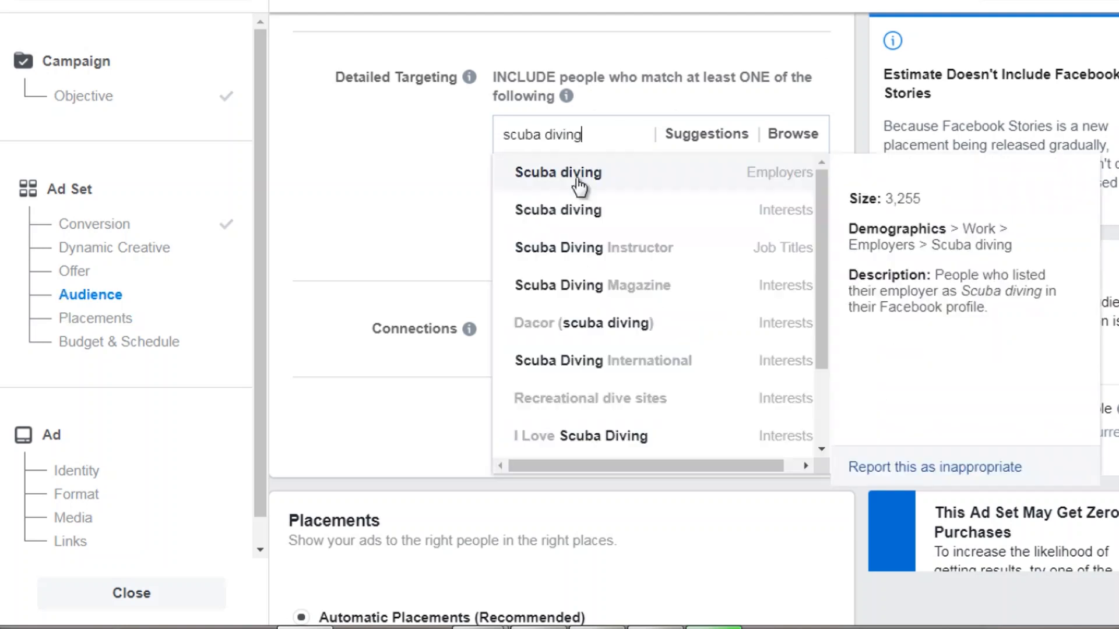
{"action": "left_click", "coordinate": [580, 178]}
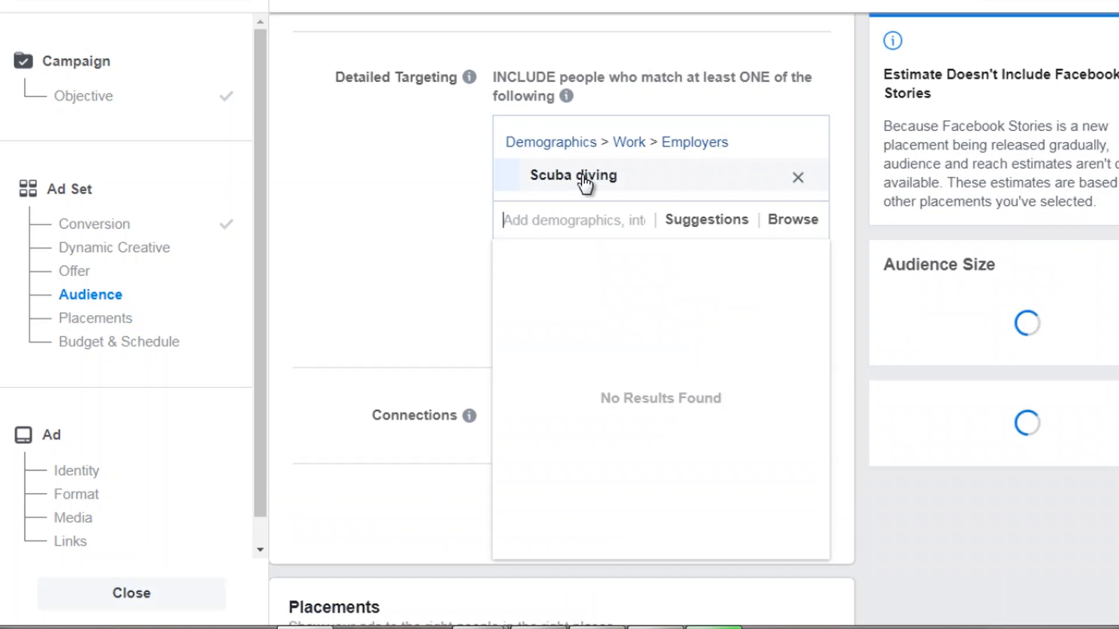
{"action": "left_click", "coordinate": [799, 174]}
Step: Add the Scuba diving interest to the detailed targeting and turn off interest expansion
{"action": "left_click", "coordinate": [549, 131]}
{"action": "type", "text": "scuba diving"}
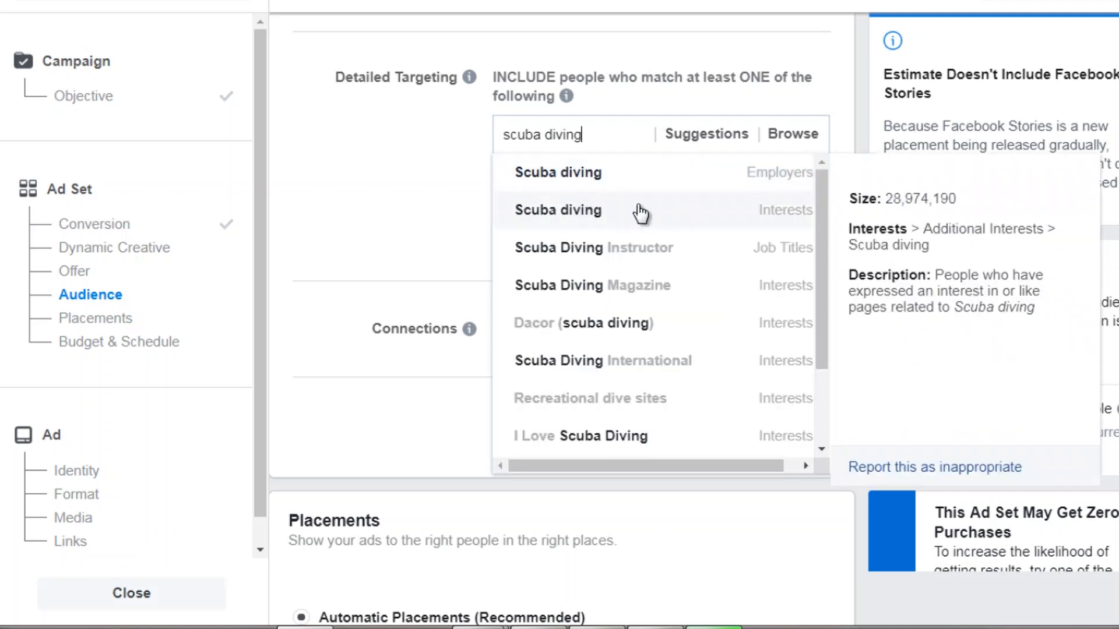
{"action": "left_click", "coordinate": [596, 214]}
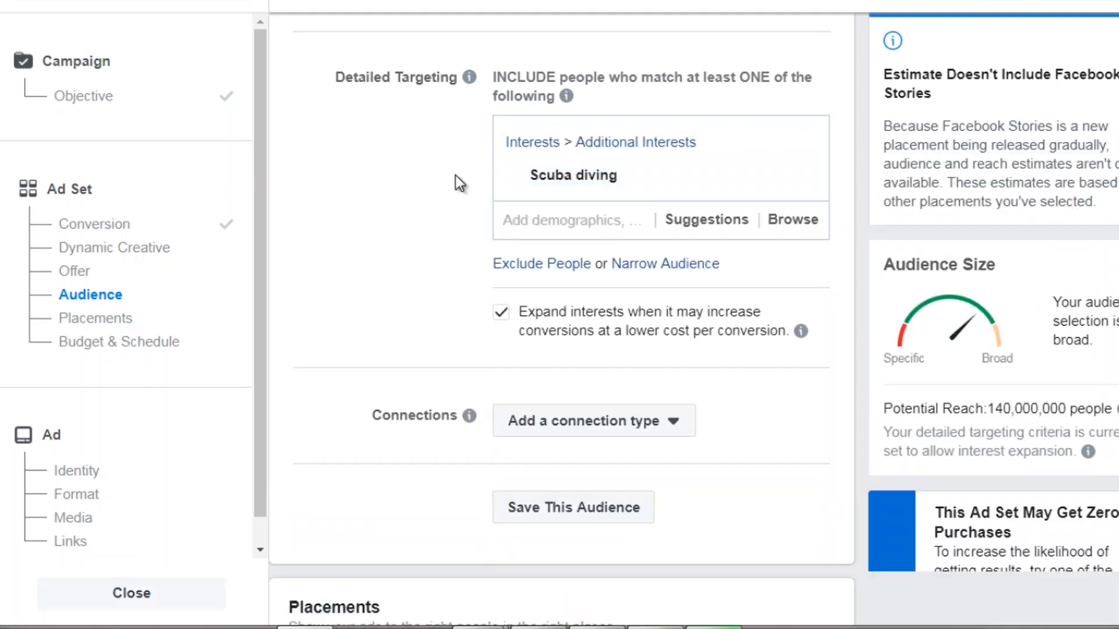
{"action": "scroll", "coordinate": [456, 176], "scroll_direction": "down", "scroll_amount": 2}
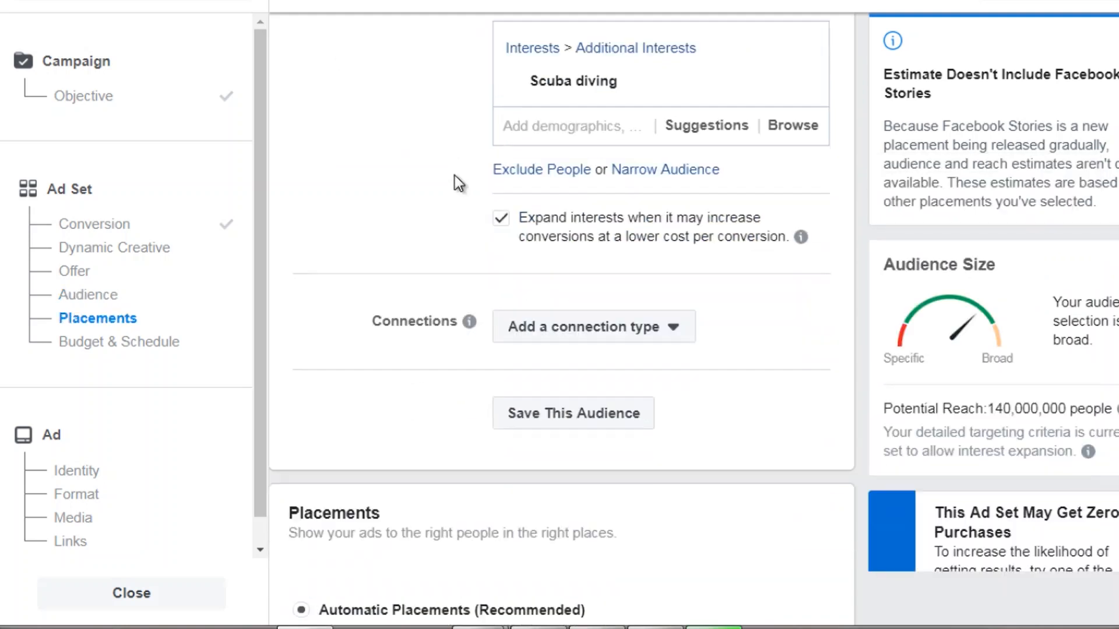
{"action": "left_click", "coordinate": [502, 221]}
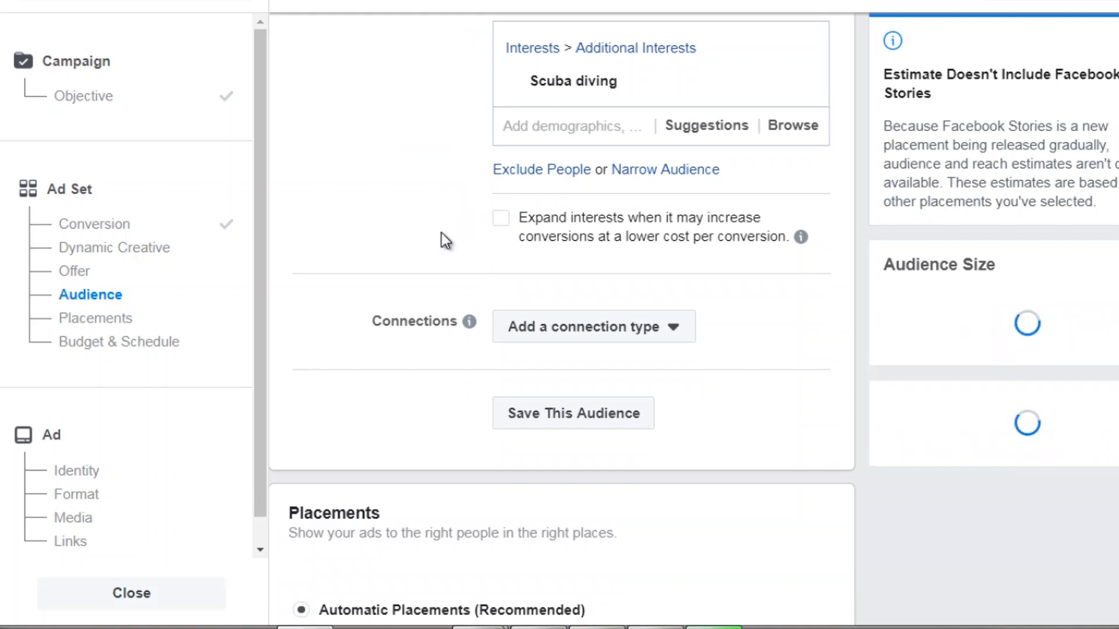
Step: Review the ad set's placements, budget and schedule settings and the available optimization choices for ad delivery
{"action": "scroll", "coordinate": [442, 232], "scroll_direction": "down", "scroll_amount": 9}
{"action": "scroll", "coordinate": [445, 239], "scroll_direction": "down", "scroll_amount": 2}
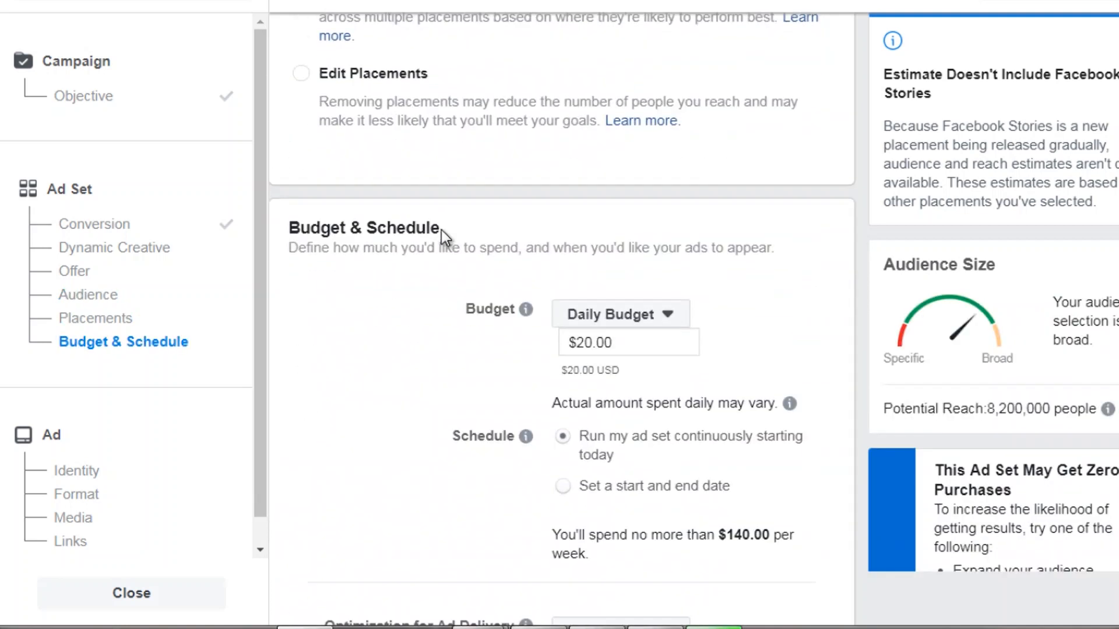
{"action": "scroll", "coordinate": [445, 237], "scroll_direction": "up", "scroll_amount": 3}
{"action": "scroll", "coordinate": [469, 209], "scroll_direction": "down", "scroll_amount": 1}
{"action": "scroll", "coordinate": [471, 208], "scroll_direction": "down", "scroll_amount": 7}
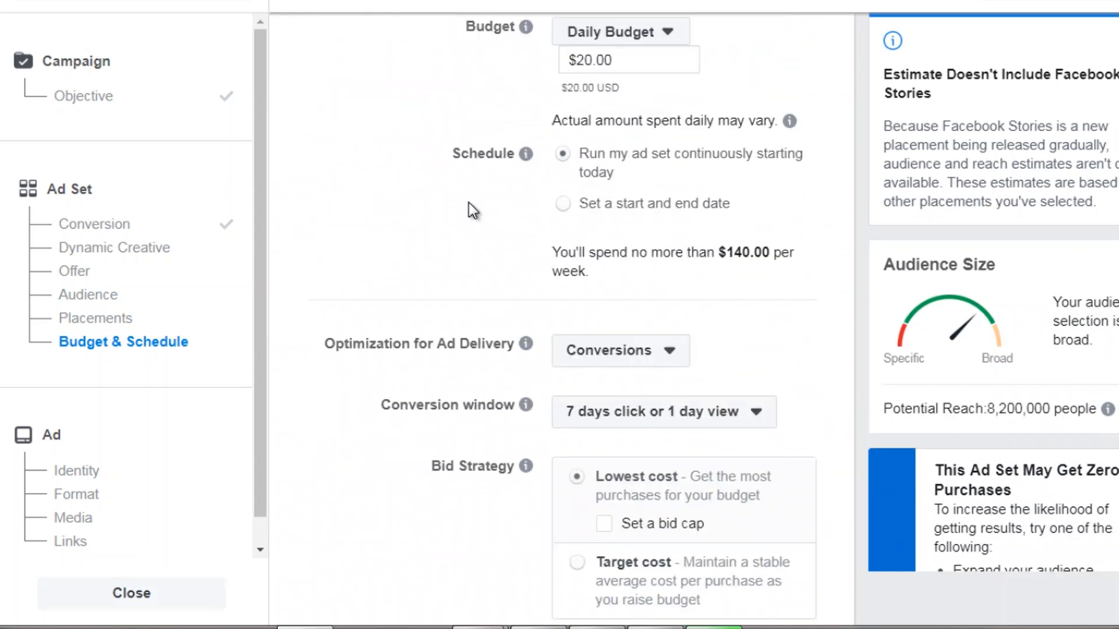
{"action": "scroll", "coordinate": [469, 209], "scroll_direction": "down", "scroll_amount": 4}
{"action": "left_click", "coordinate": [598, 89]}
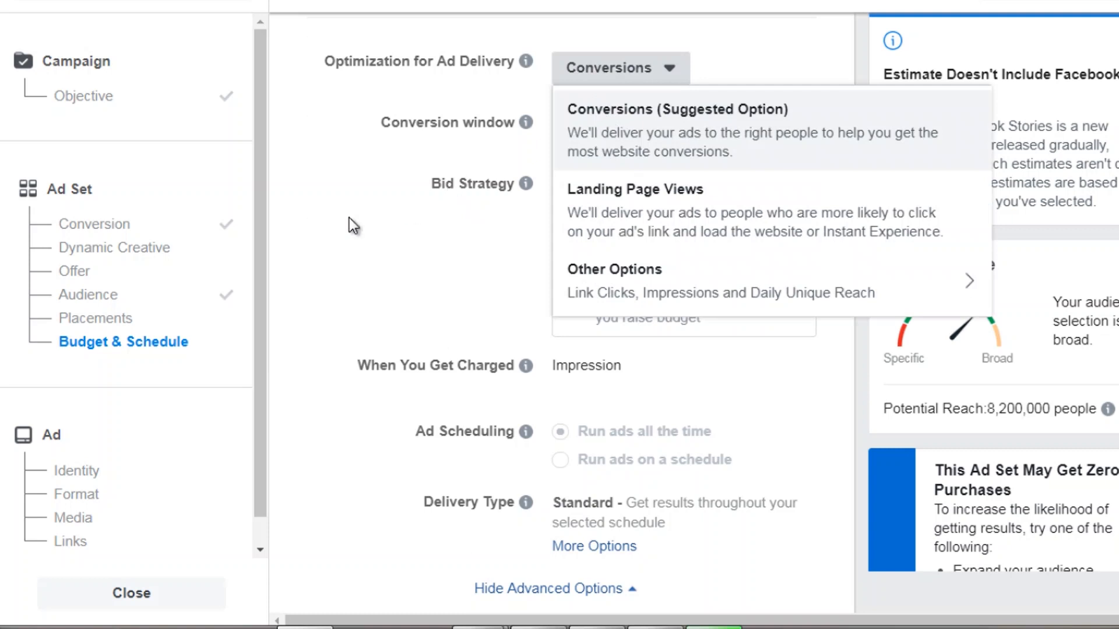
{"action": "left_click", "coordinate": [374, 208]}
{"action": "scroll", "coordinate": [474, 172], "scroll_direction": "down", "scroll_amount": 1}
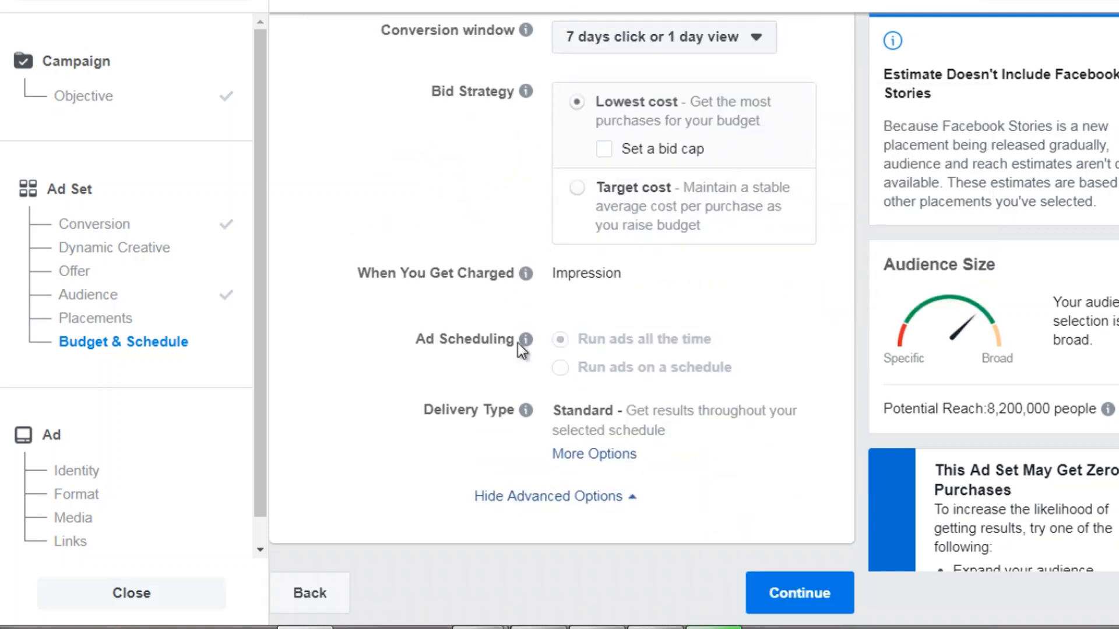
Step: Check the available conversion window choices and read the explanation of the Lowest cost bid strategy
{"action": "mouse_move", "coordinate": [519, 343]}
{"action": "scroll", "coordinate": [509, 342], "scroll_direction": "up", "scroll_amount": 1}
{"action": "scroll", "coordinate": [509, 342], "scroll_direction": "up", "scroll_amount": 2}
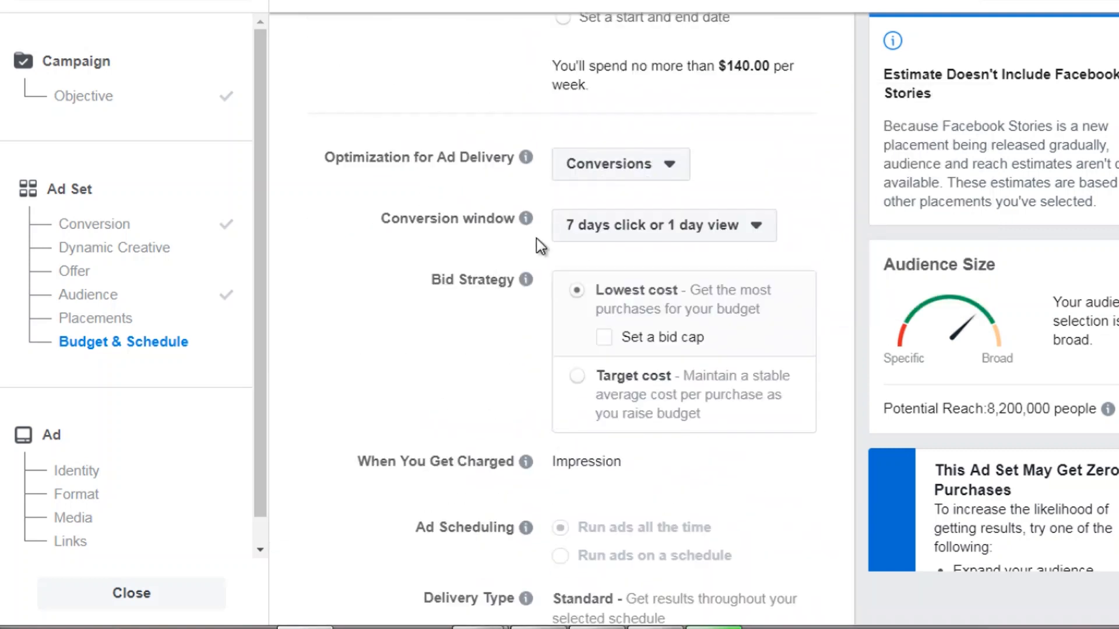
{"action": "left_click", "coordinate": [600, 231]}
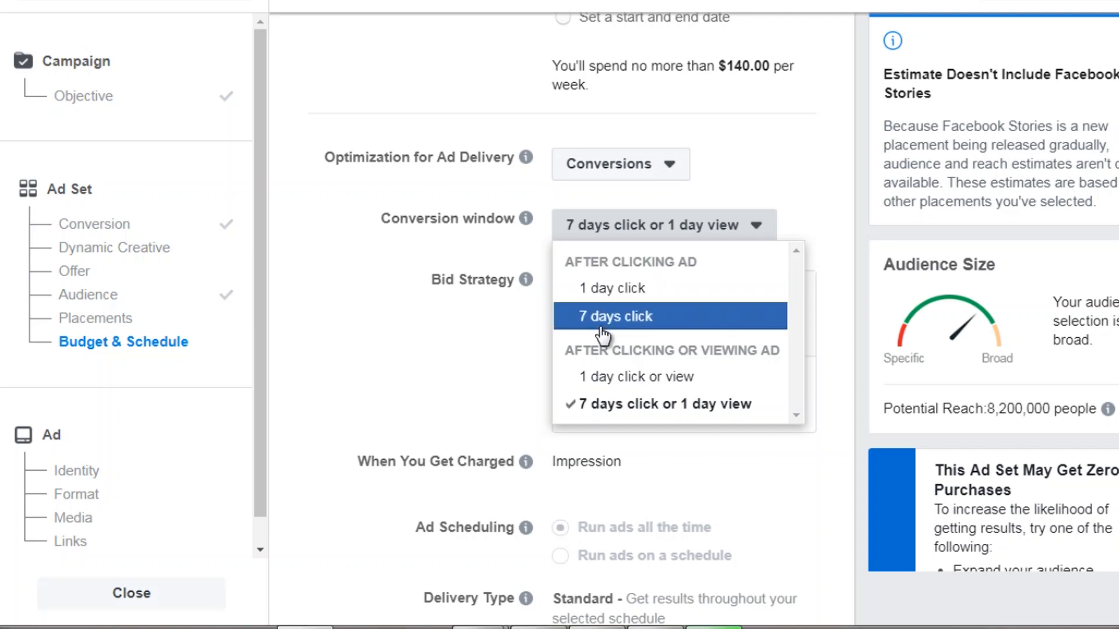
{"action": "left_click", "coordinate": [476, 319]}
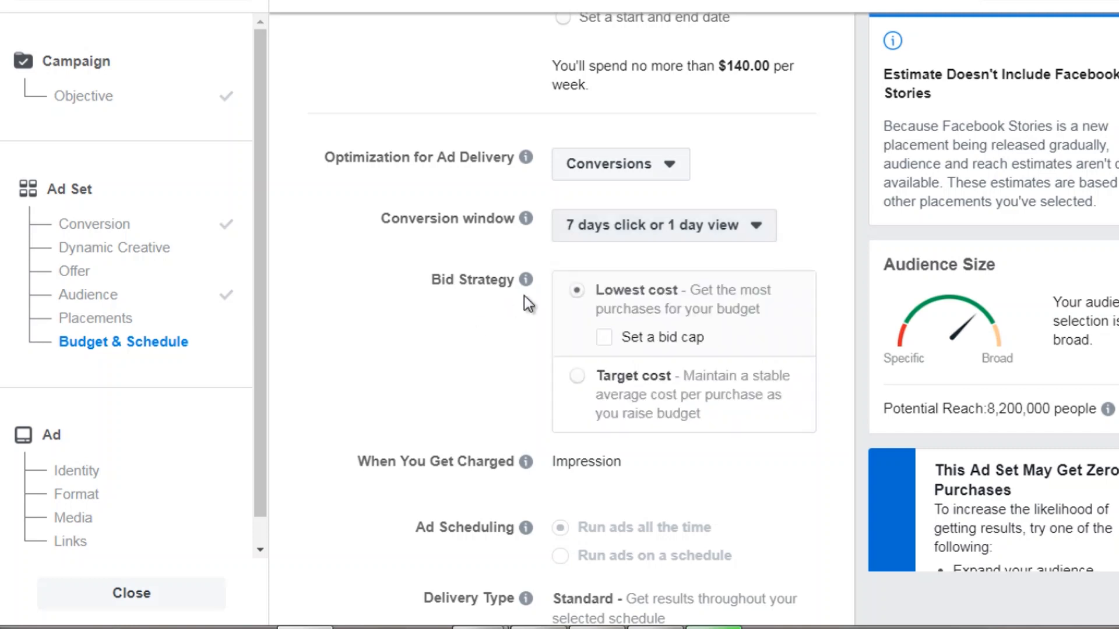
{"action": "mouse_move", "coordinate": [800, 288]}
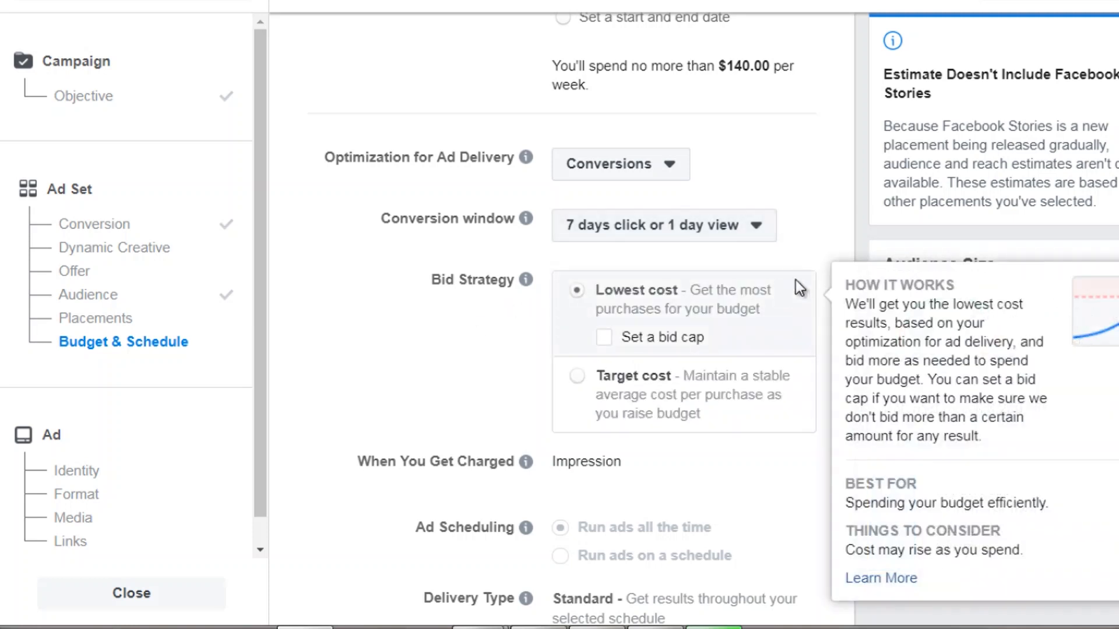
Step: Continue from the ad set to the ad setup and look over its format and media options
{"action": "scroll", "coordinate": [418, 288], "scroll_direction": "down", "scroll_amount": 3}
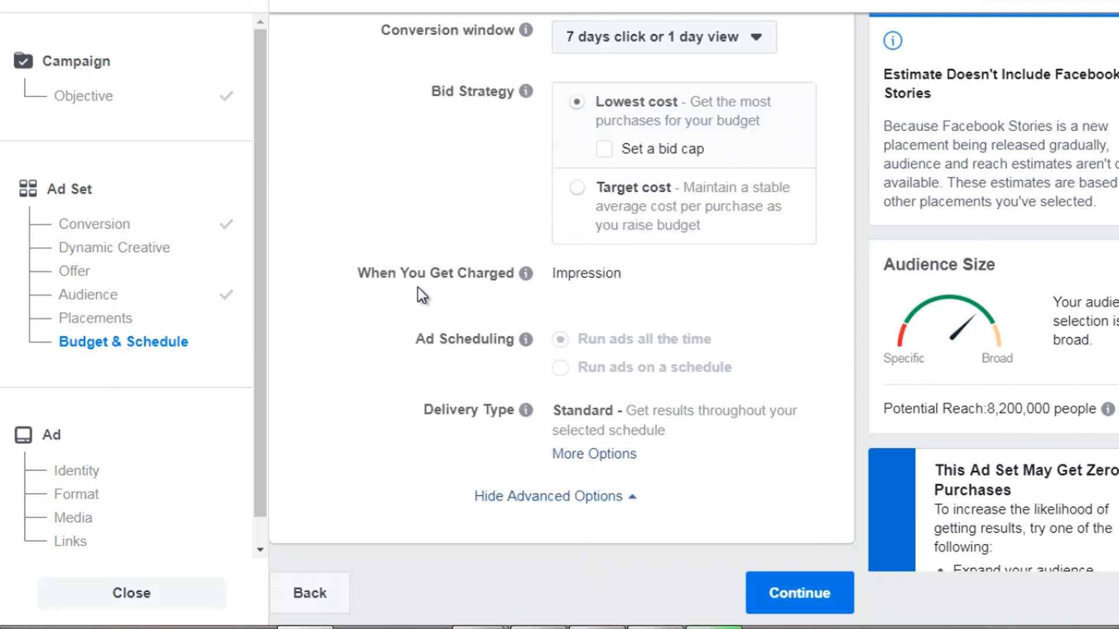
{"action": "left_click", "coordinate": [780, 589]}
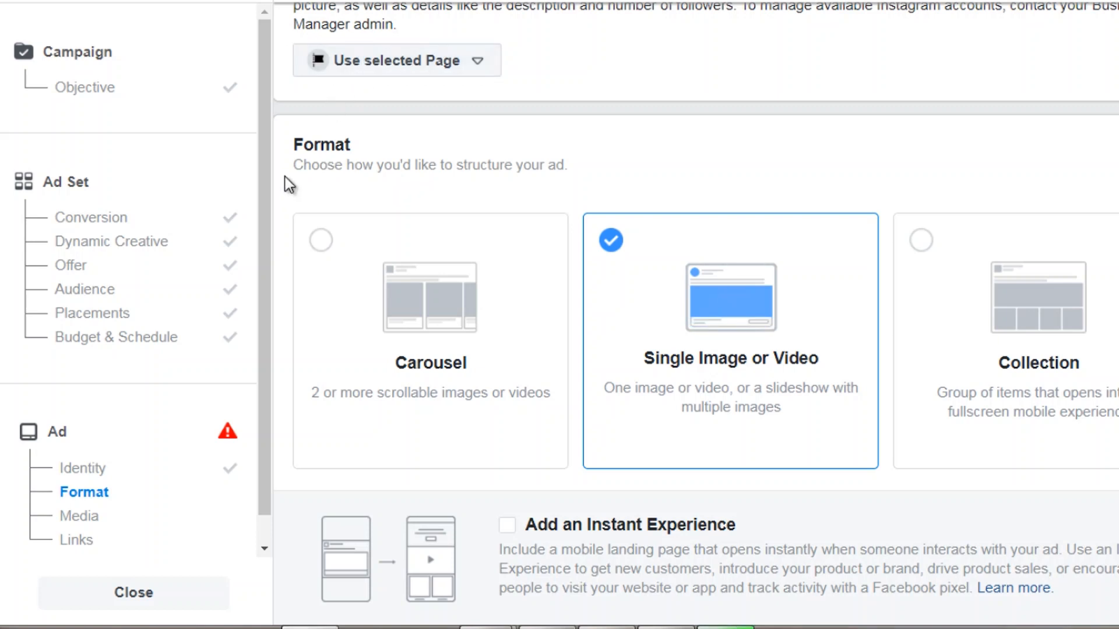
{"action": "scroll", "coordinate": [285, 177], "scroll_direction": "down", "scroll_amount": 2}
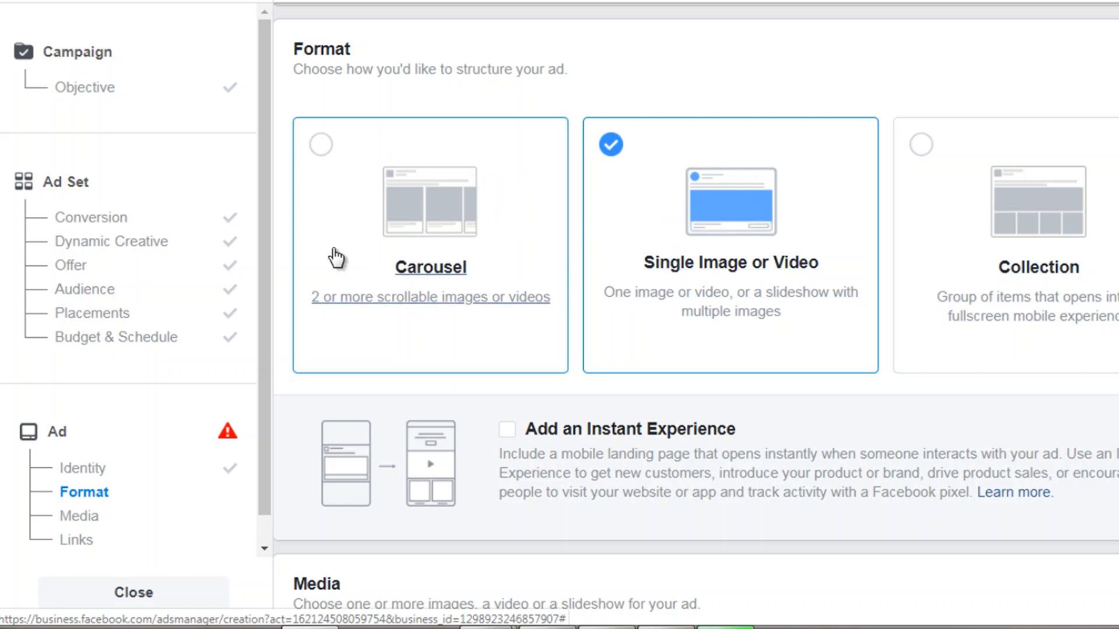
{"action": "scroll", "coordinate": [284, 301], "scroll_direction": "down", "scroll_amount": 3}
{"action": "scroll", "coordinate": [285, 300], "scroll_direction": "down", "scroll_amount": 5}
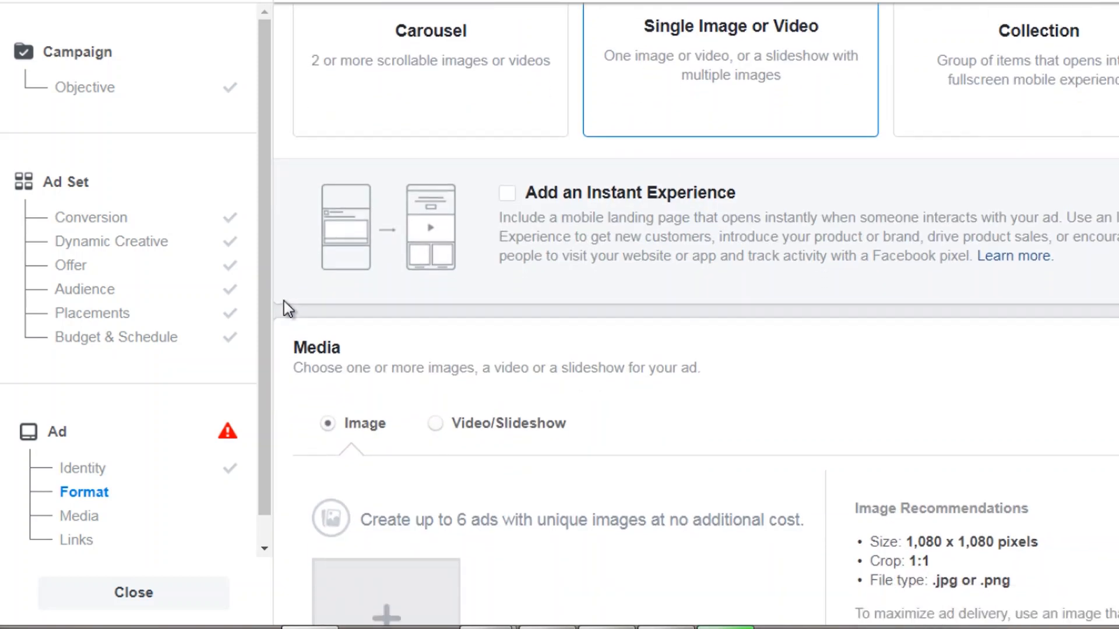
{"action": "scroll", "coordinate": [284, 301], "scroll_direction": "down", "scroll_amount": 1}
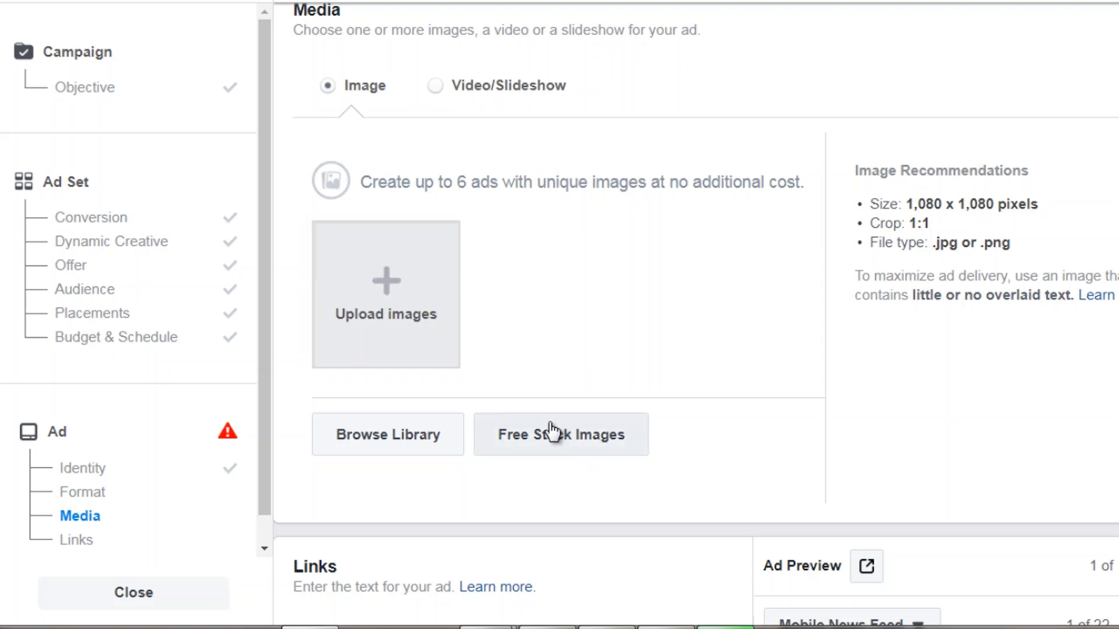
Step: Search the free stock images for "scuba" and add the 1000 × 642 picture of two divers standing in water to the ad
{"action": "left_click", "coordinate": [550, 432]}
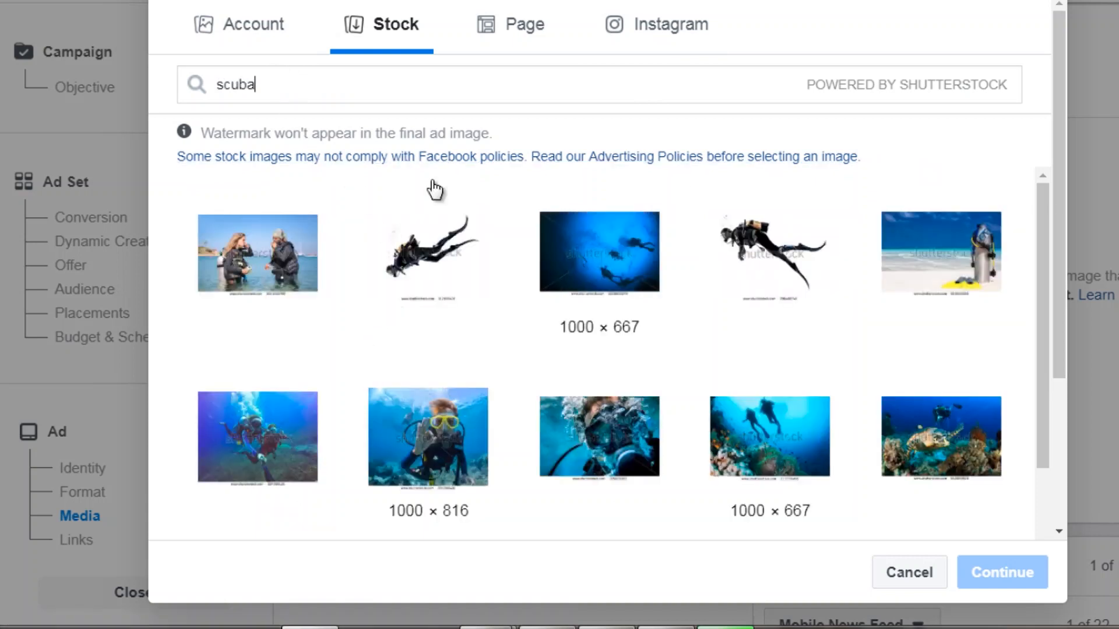
{"action": "left_click", "coordinate": [253, 255]}
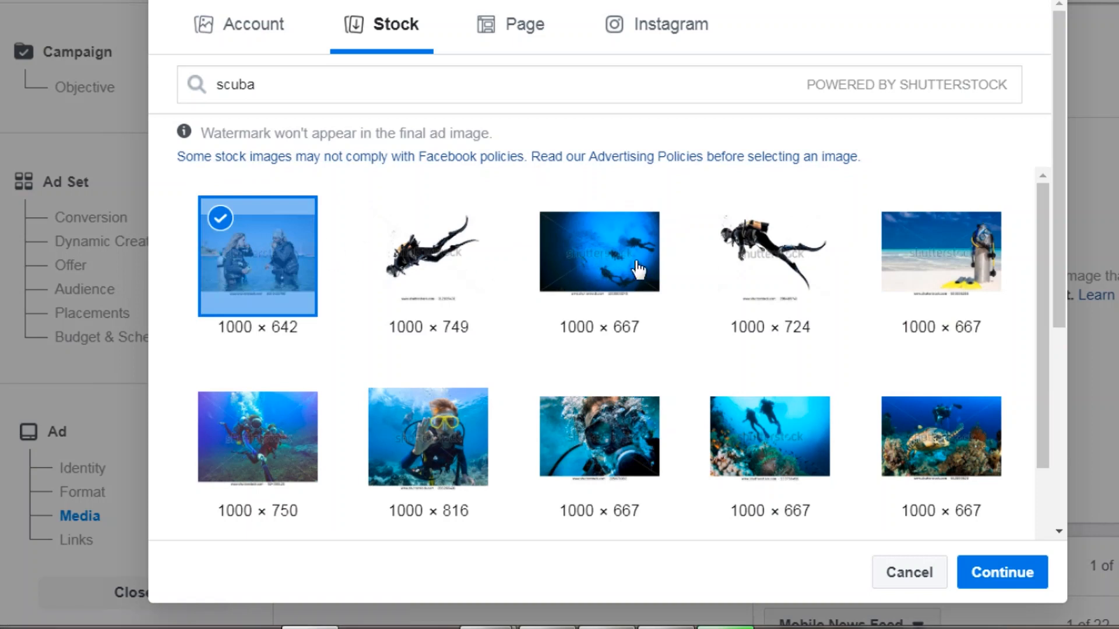
{"action": "left_click", "coordinate": [1004, 574]}
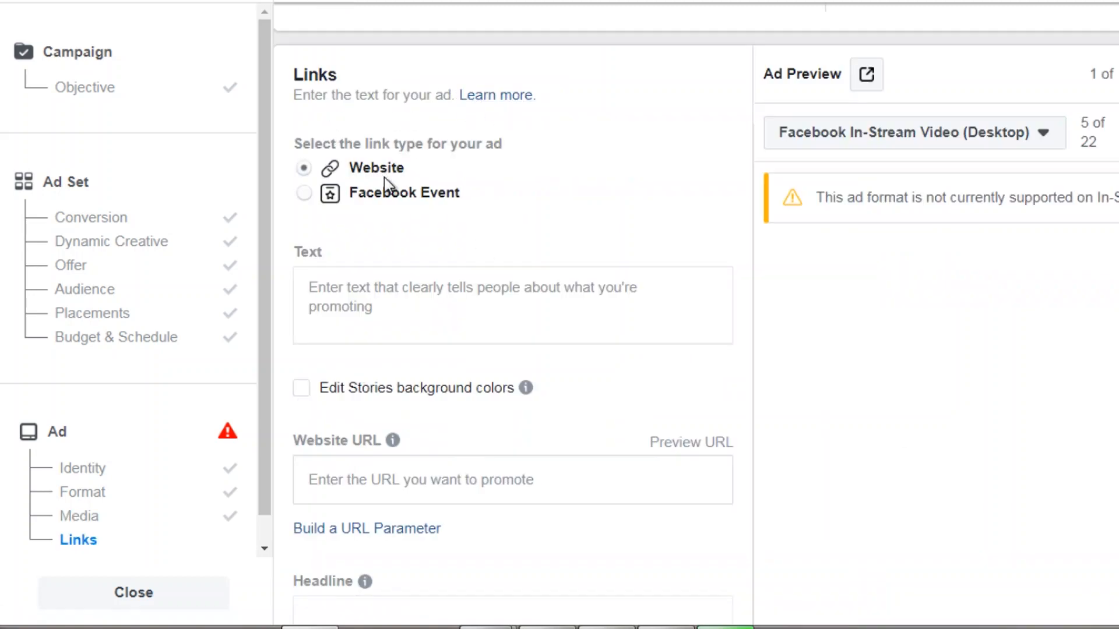
Step: Review the ad's text, website URL and headline fields and the available call-to-action choices
{"action": "left_click", "coordinate": [335, 298]}
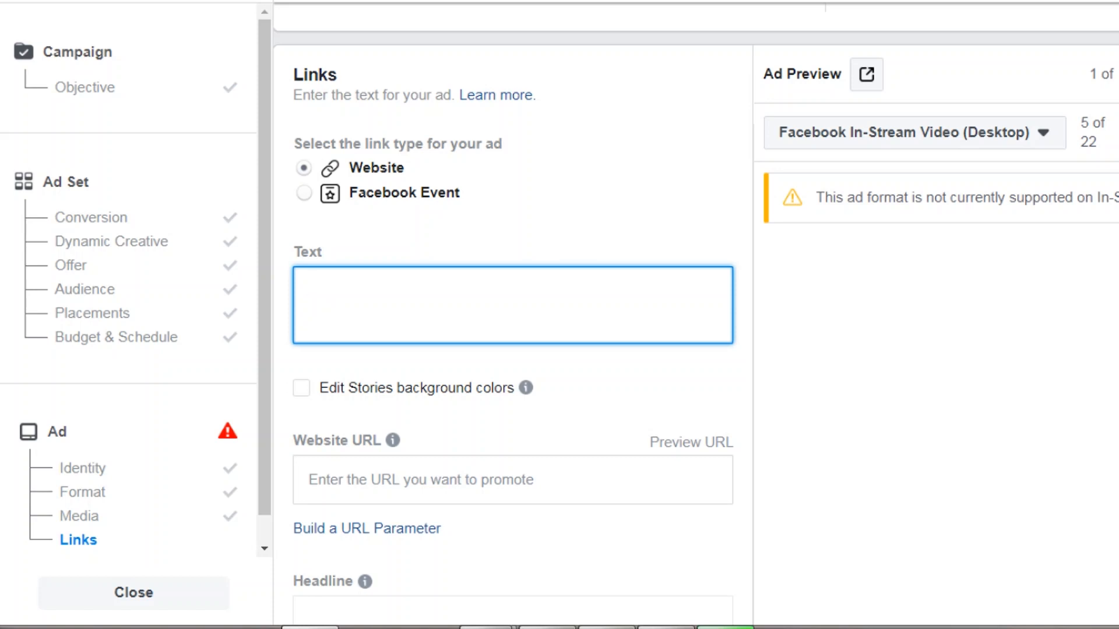
{"action": "scroll", "coordinate": [848, 111], "scroll_direction": "down", "scroll_amount": 2}
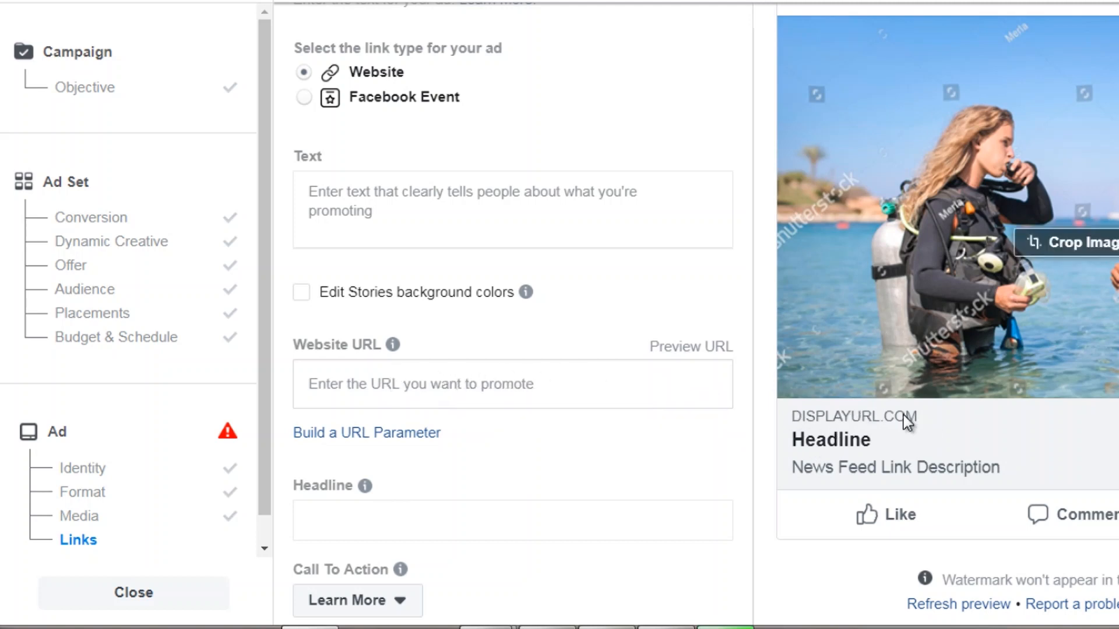
{"action": "scroll", "coordinate": [583, 397], "scroll_direction": "down", "scroll_amount": 2}
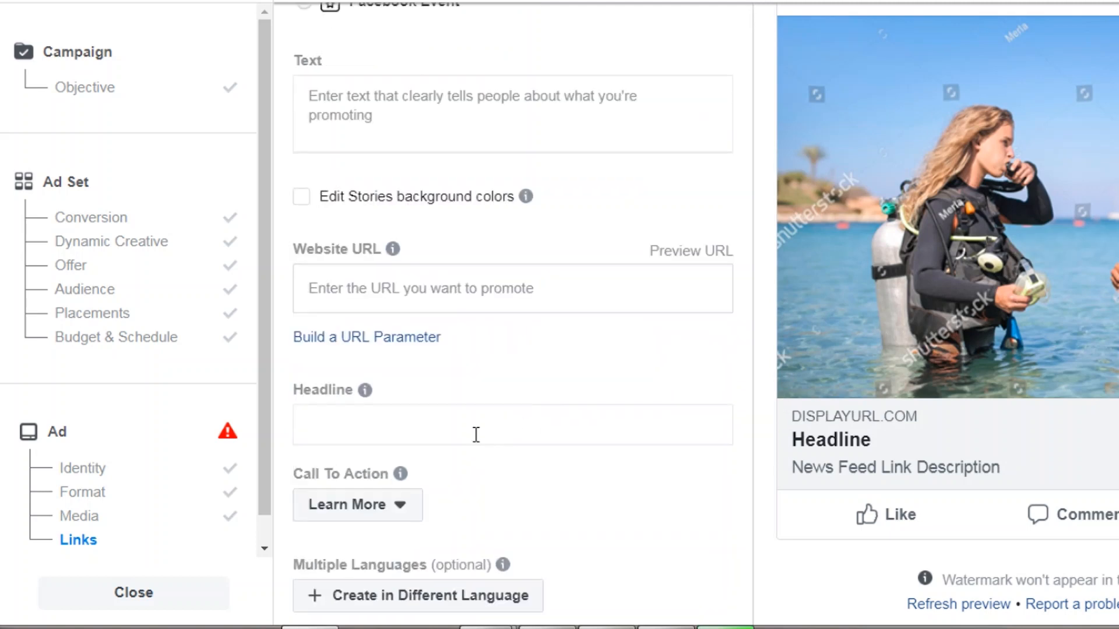
{"action": "scroll", "coordinate": [475, 434], "scroll_direction": "down", "scroll_amount": 2}
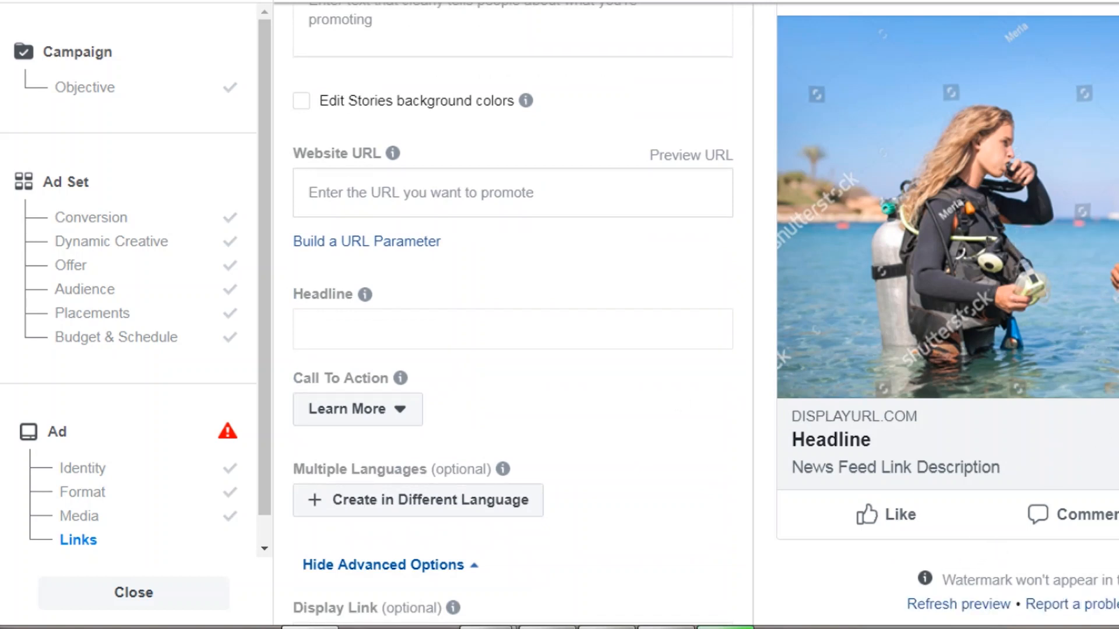
{"action": "left_click", "coordinate": [394, 411]}
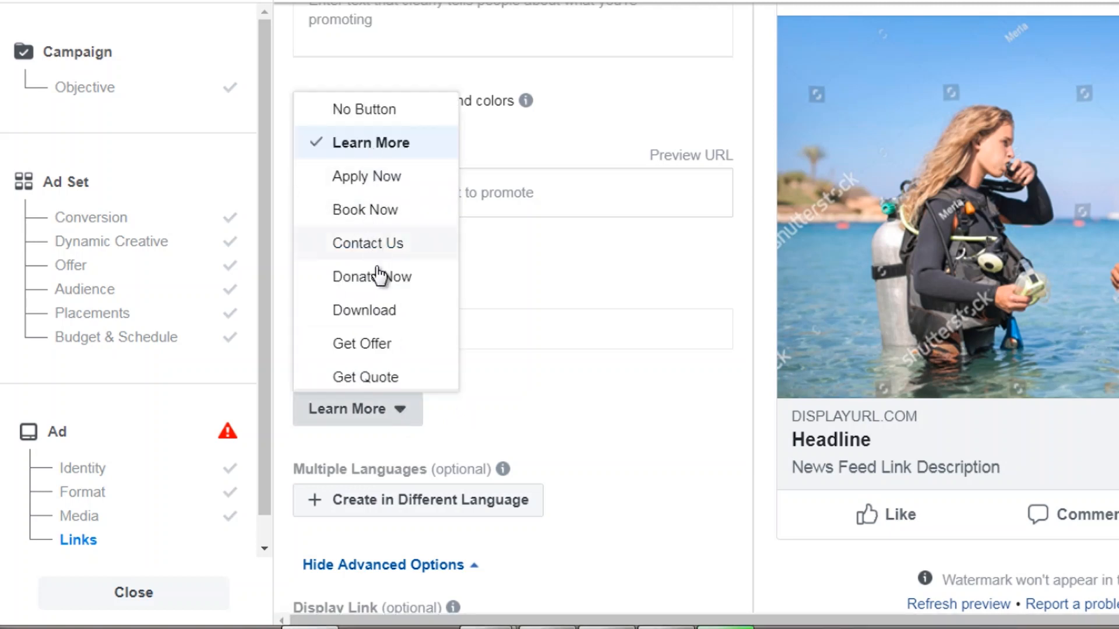
{"action": "scroll", "coordinate": [376, 274], "scroll_direction": "down", "scroll_amount": 5}
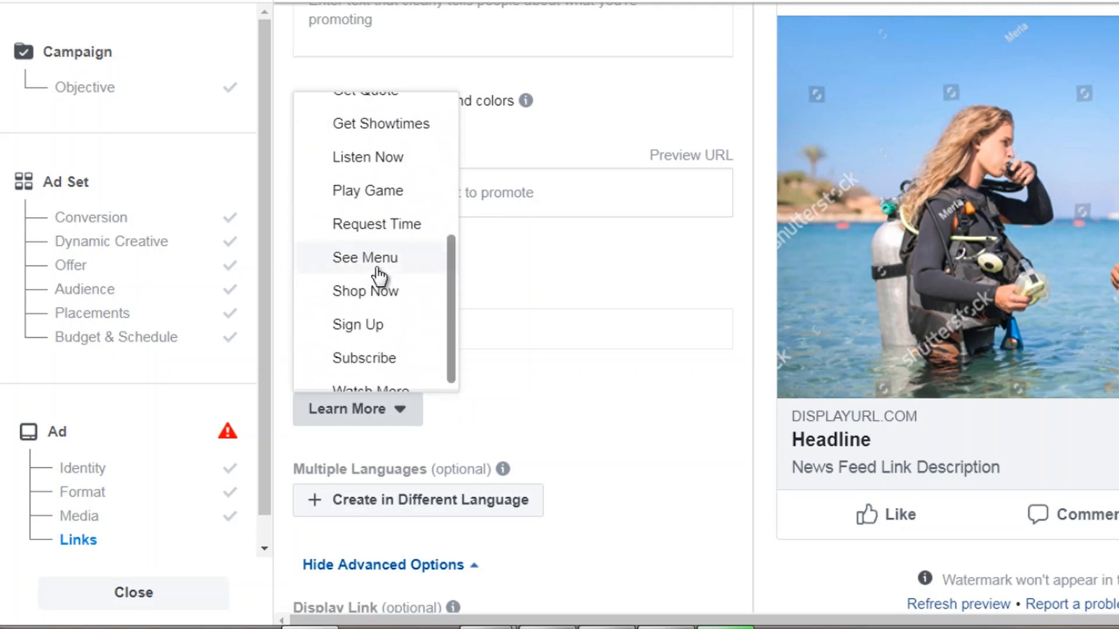
{"action": "left_click", "coordinate": [548, 360]}
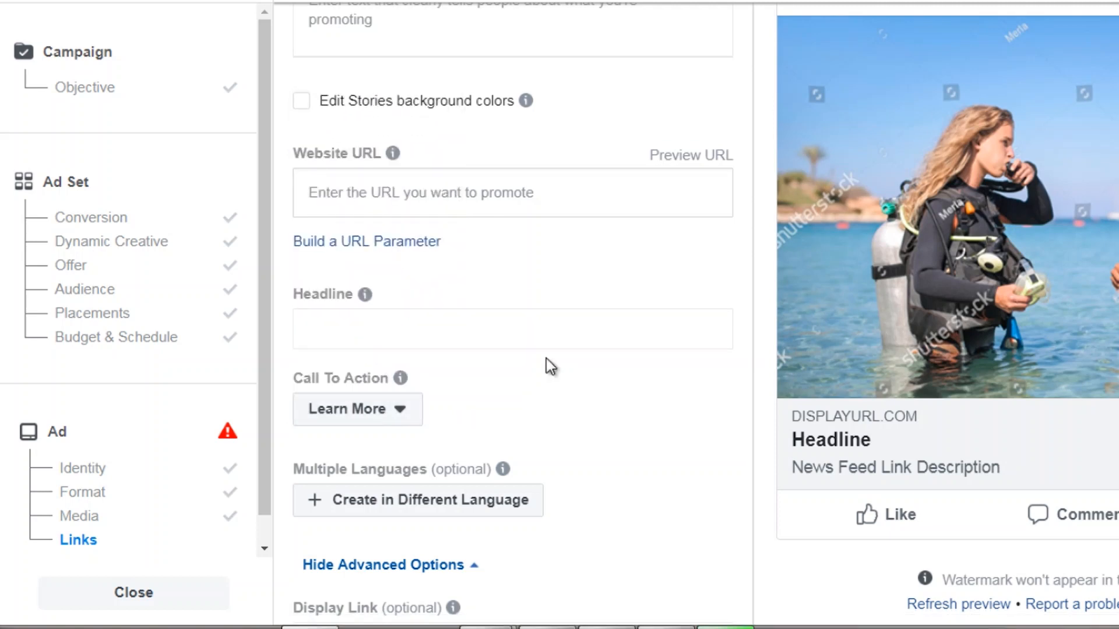
Step: Examine the ad's advanced link options, including the display link, News Feed link description and URL parameters explanation
{"action": "scroll", "coordinate": [272, 390], "scroll_direction": "down", "scroll_amount": 1}
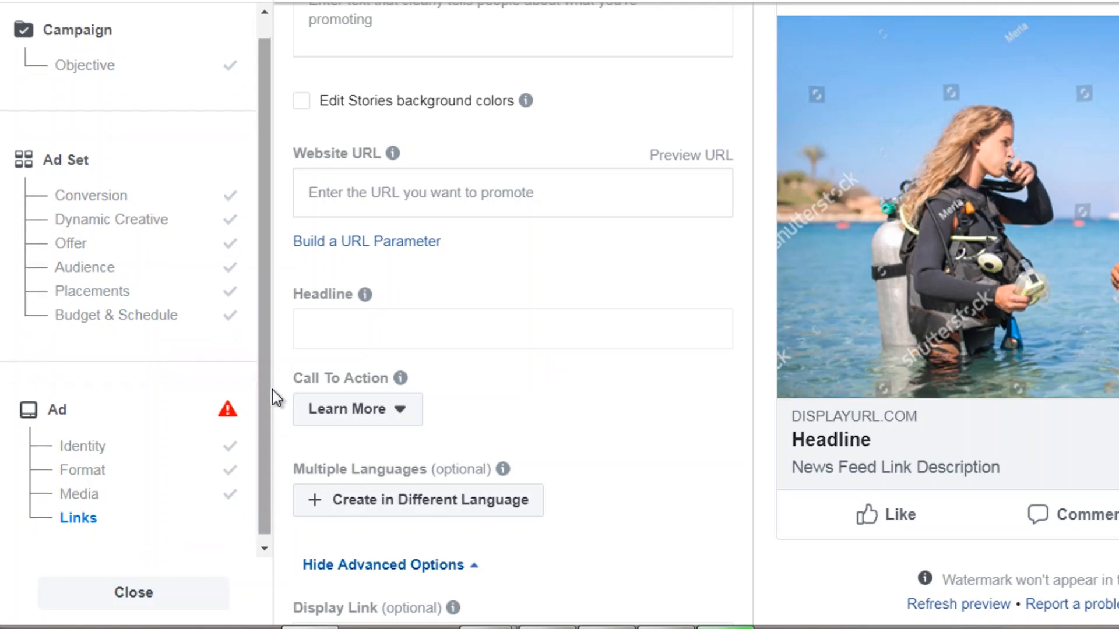
{"action": "scroll", "coordinate": [275, 388], "scroll_direction": "down", "scroll_amount": 5}
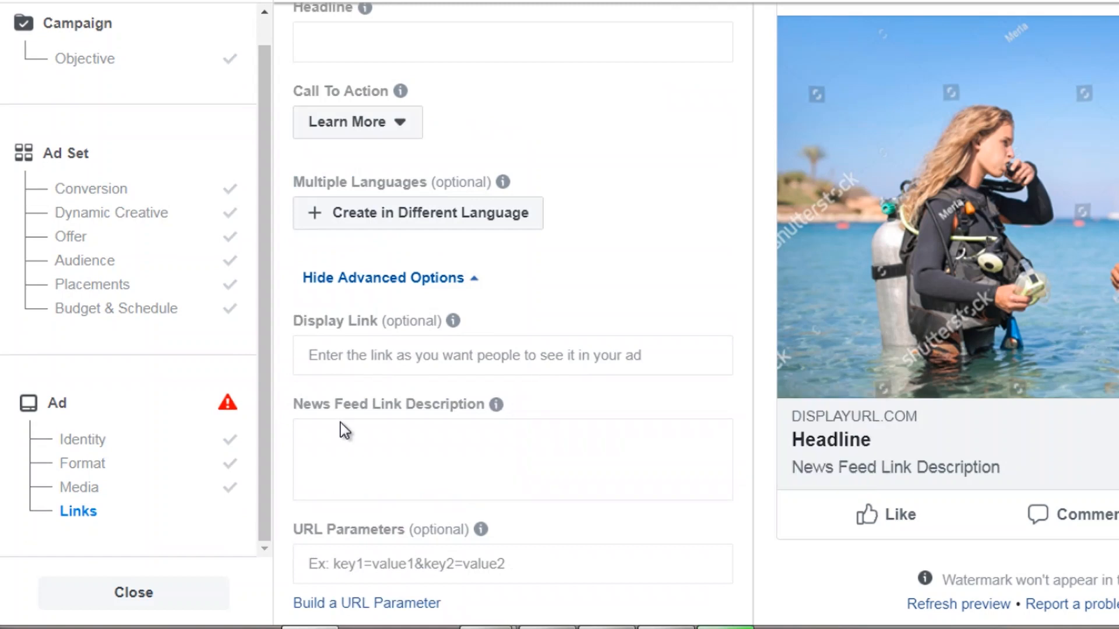
{"action": "scroll", "coordinate": [344, 416], "scroll_direction": "down", "scroll_amount": 2}
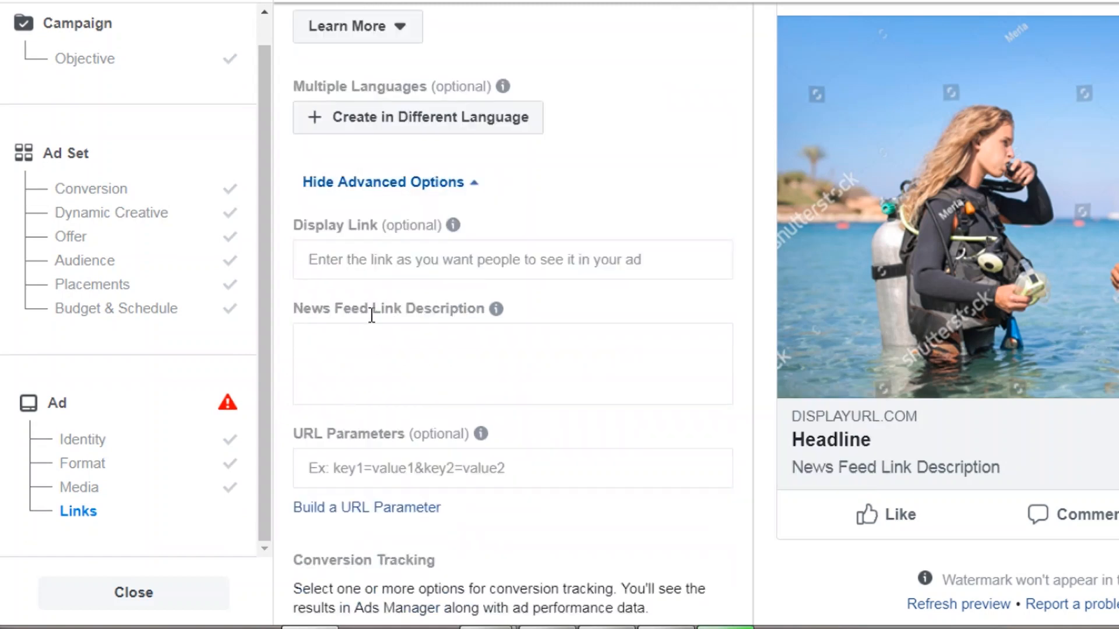
{"action": "mouse_move", "coordinate": [455, 220]}
{"action": "mouse_move", "coordinate": [481, 434]}
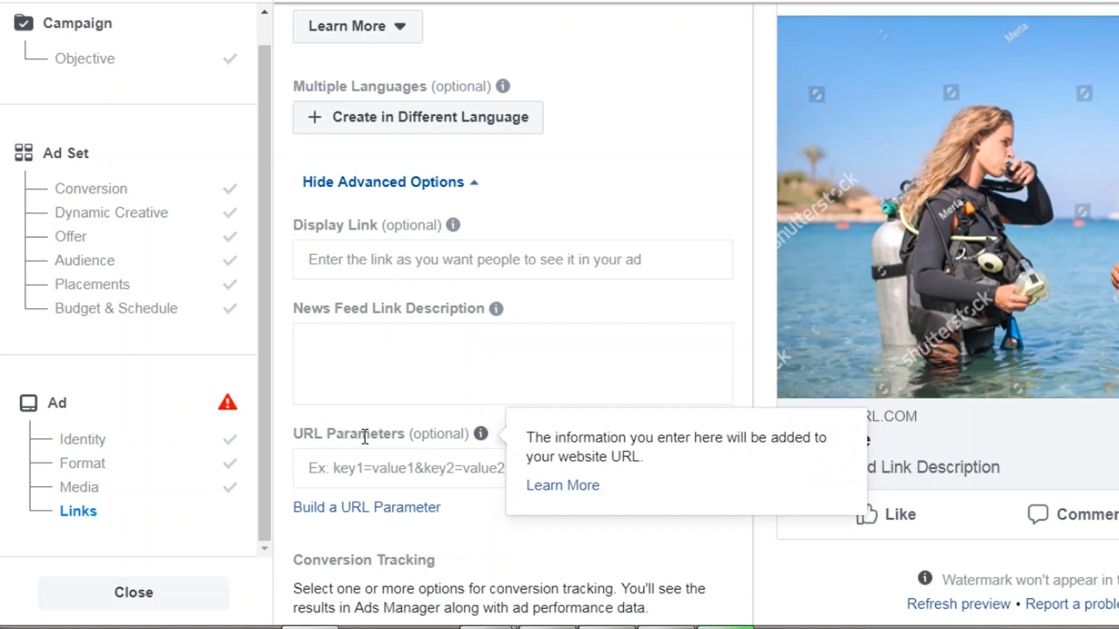